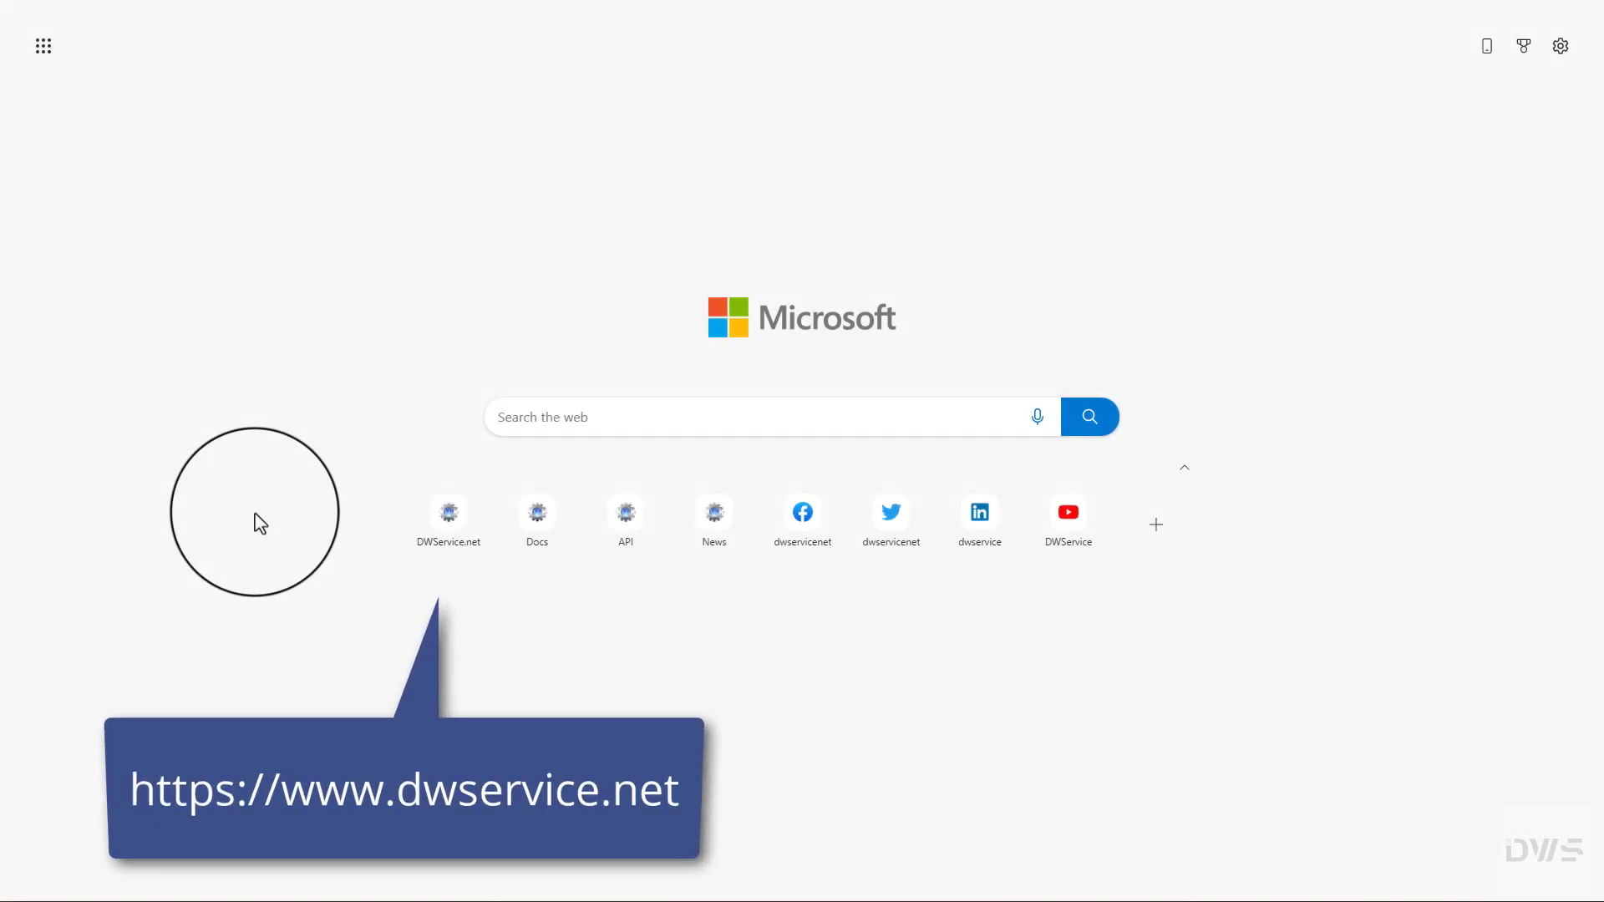
Step: Sign in to DWService.net by pasting the account e-mail and password into the Login box
{"action": "left_click", "coordinate": [449, 531]}
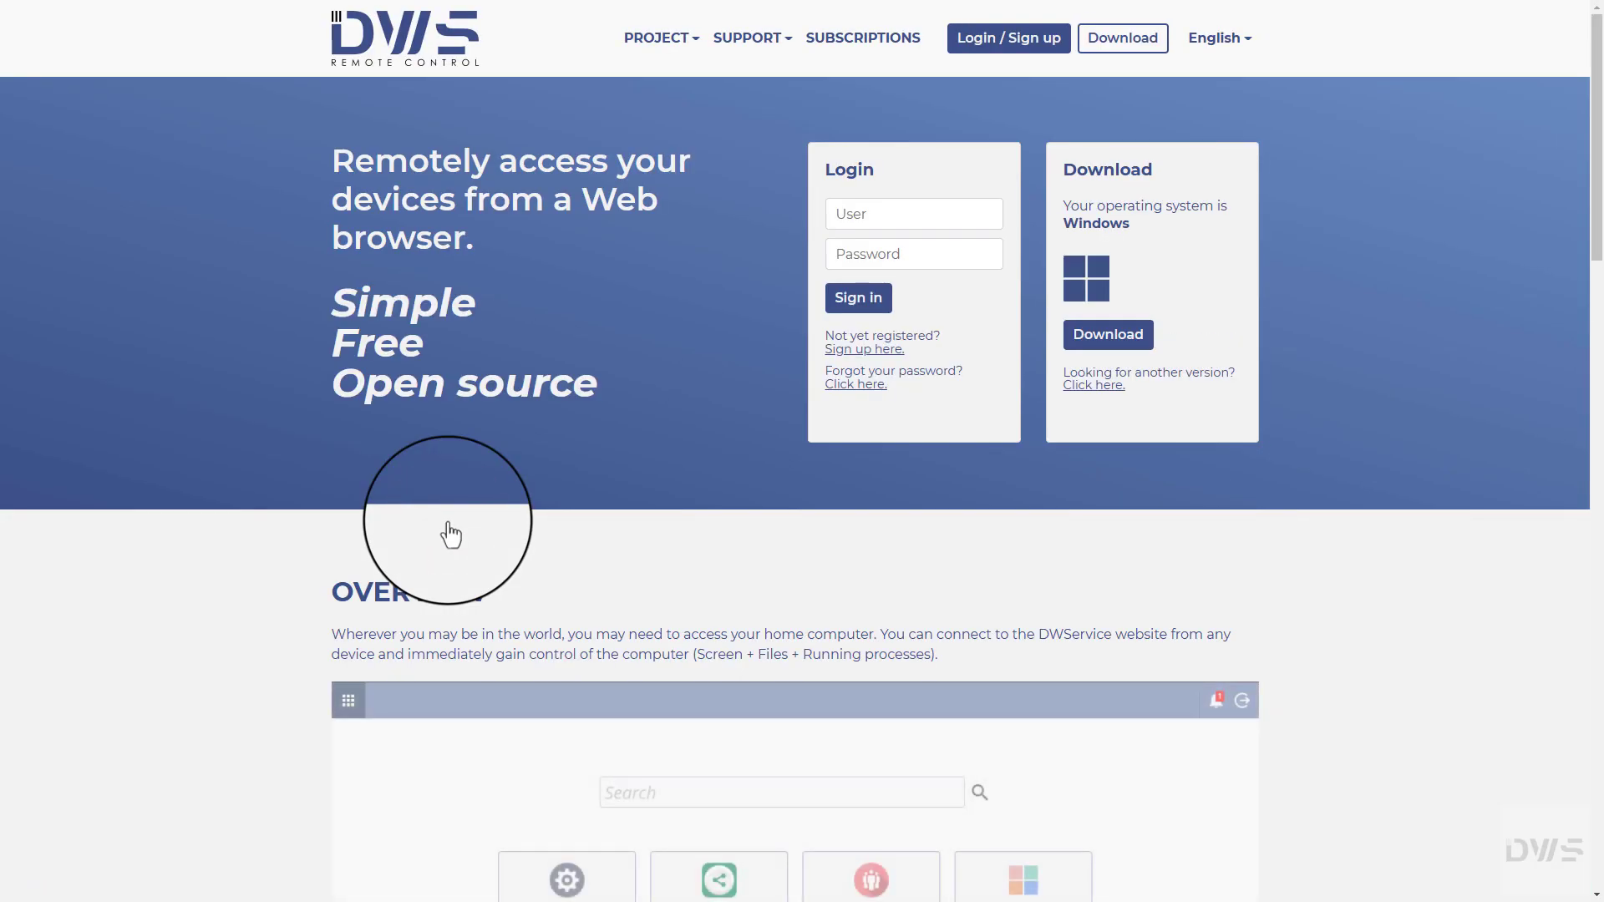
{"action": "left_click", "coordinate": [839, 214]}
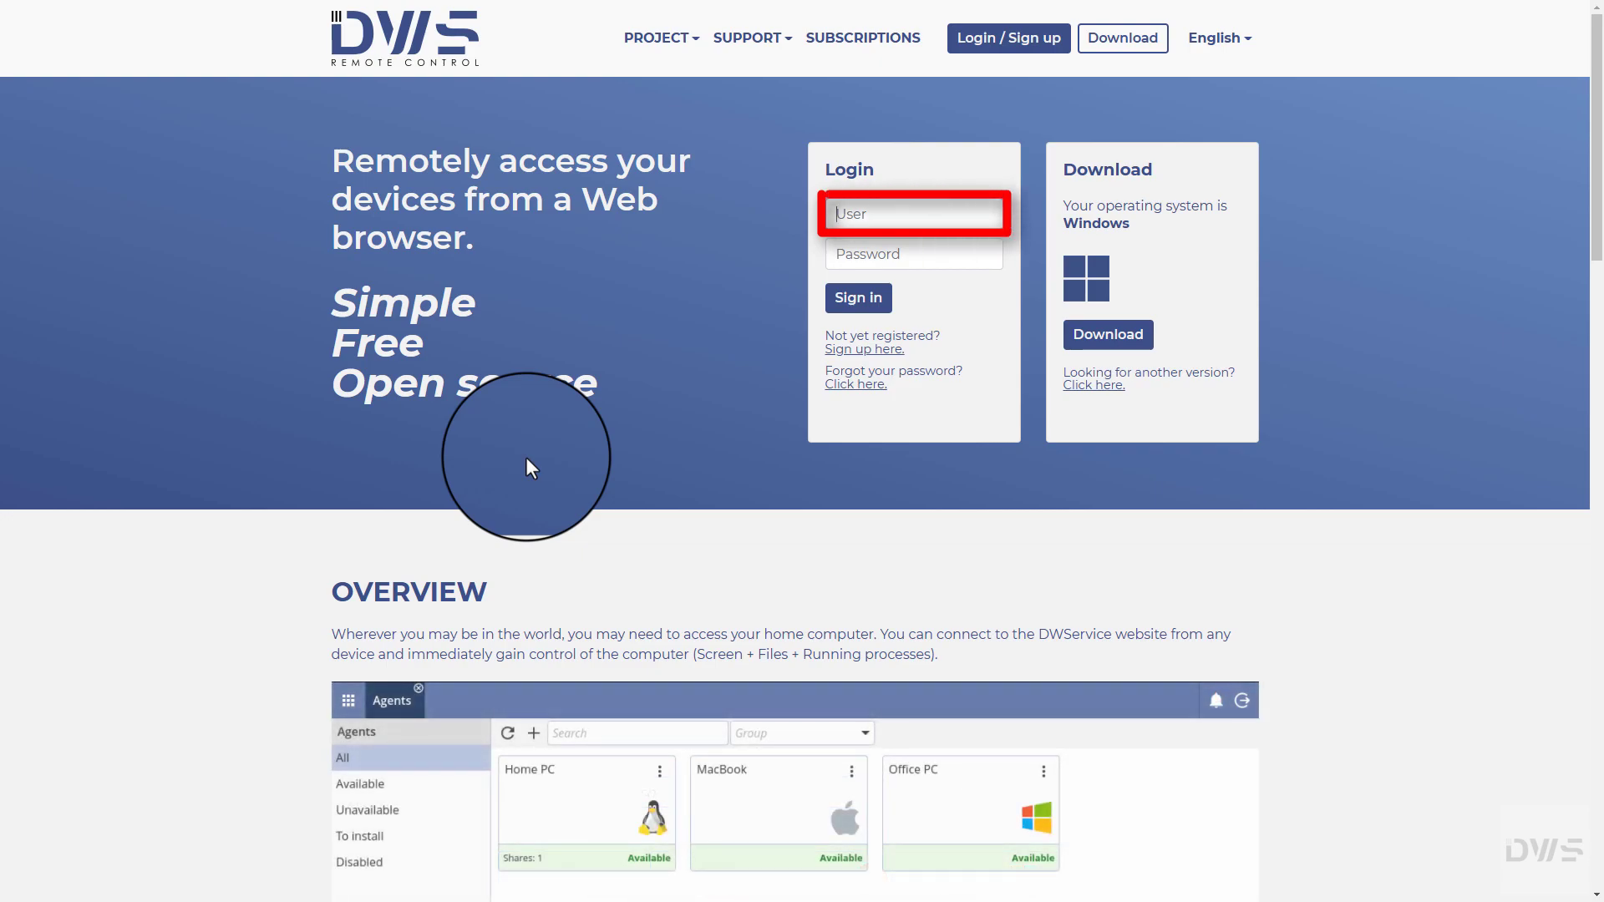
{"action": "key", "text": "ctrl+v"}
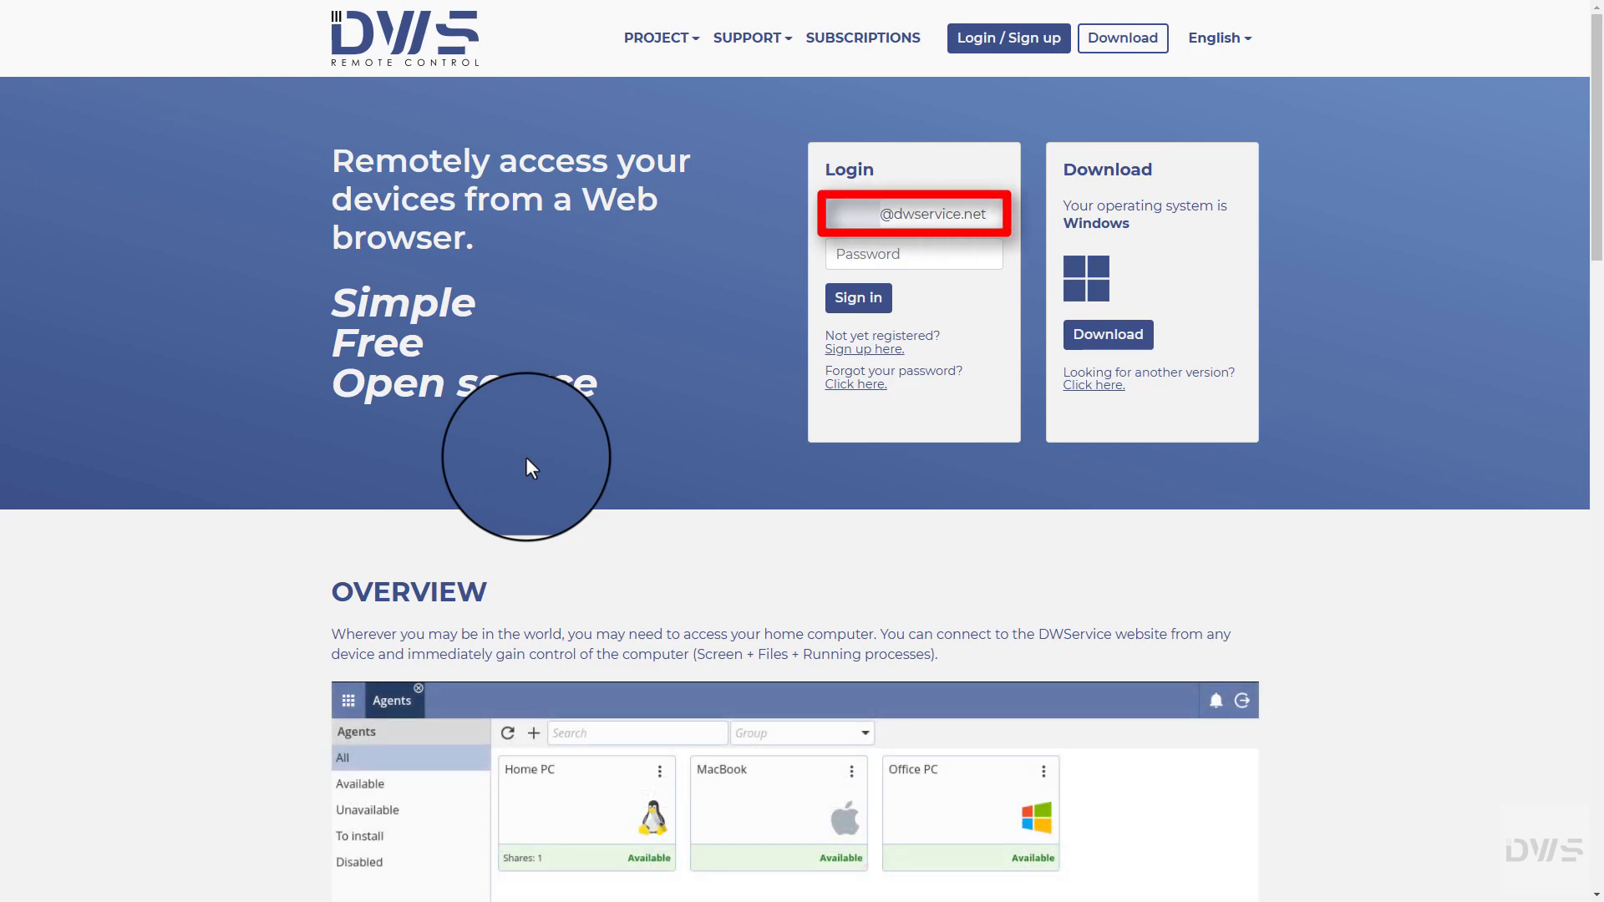
{"action": "key", "text": "Tab"}
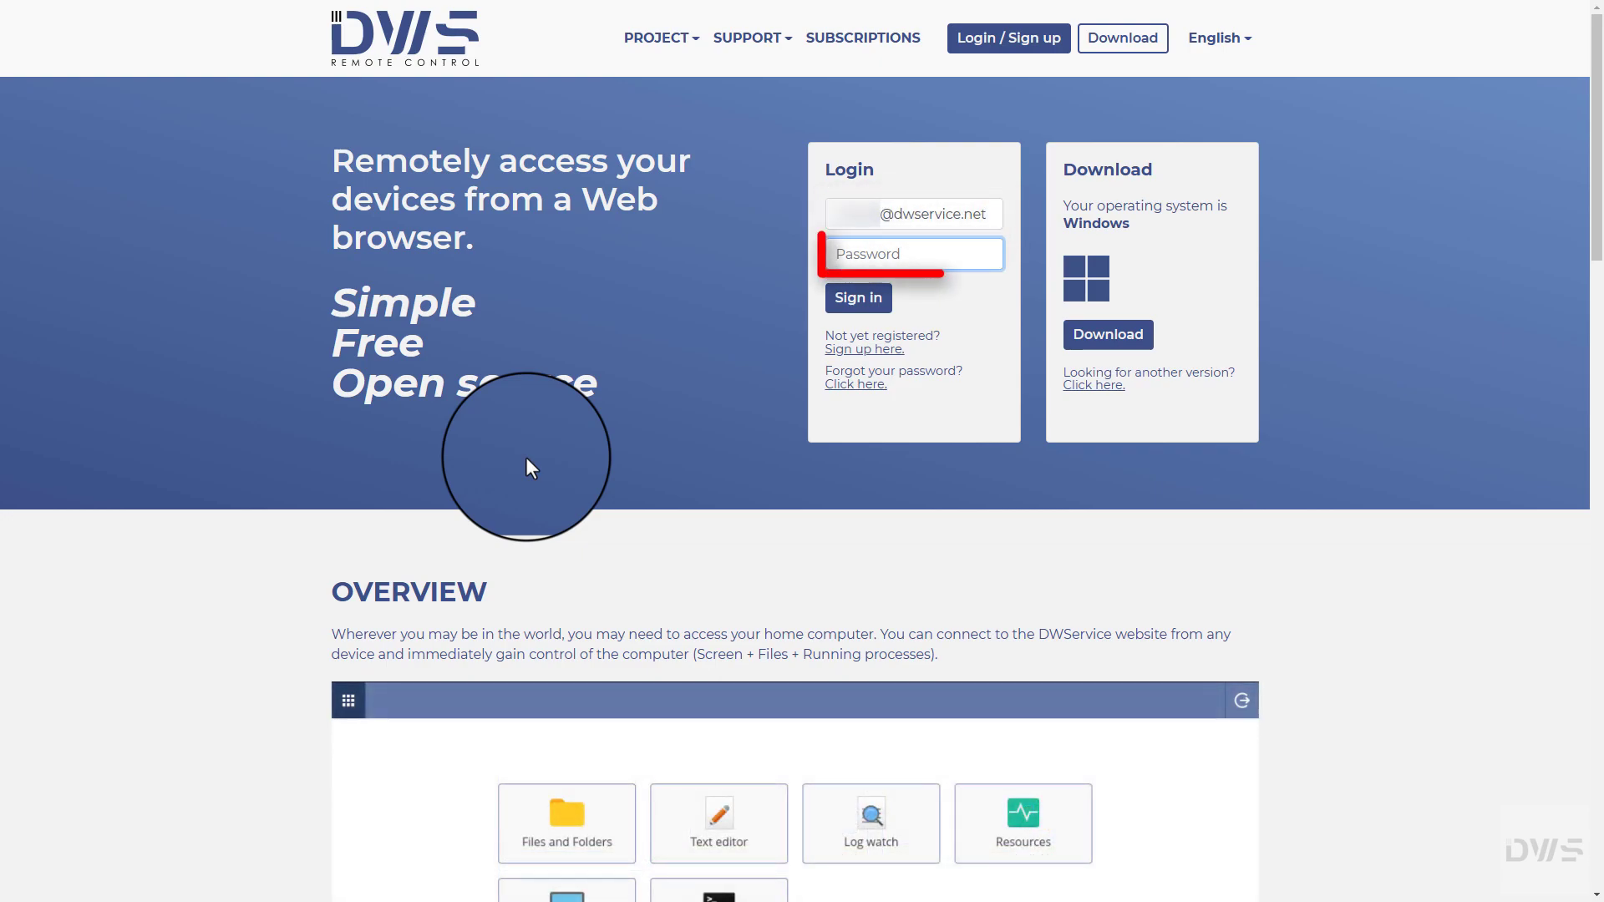
{"action": "key", "text": "ctrl+v"}
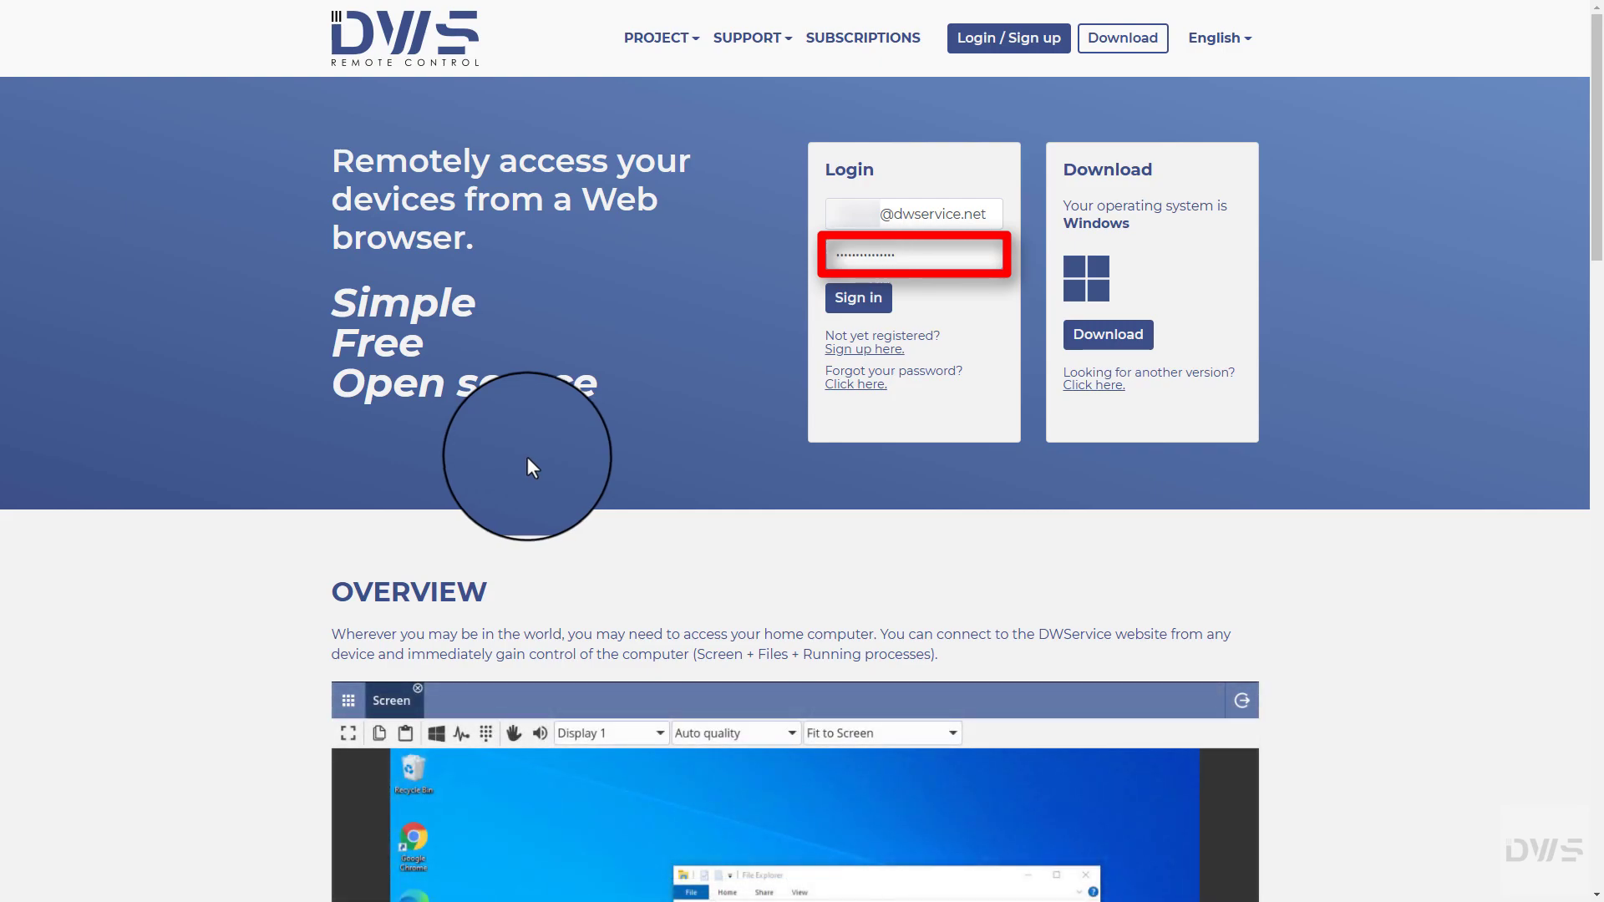
{"action": "left_click", "coordinate": [857, 315]}
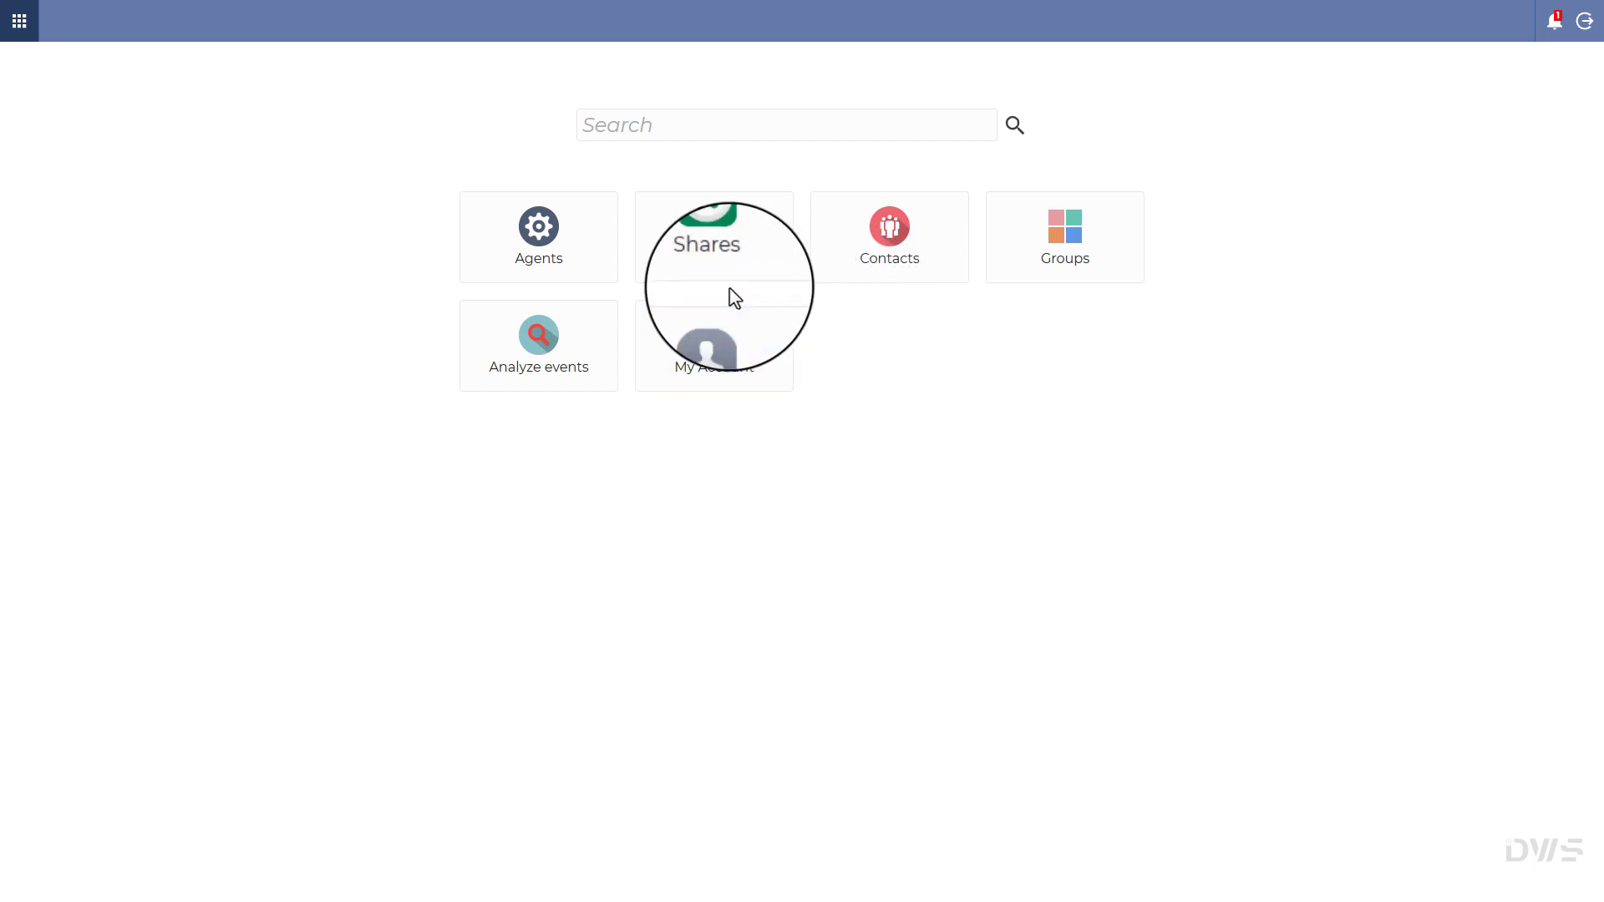
Step: Start a new agent from the All agents list: group My Devices, name macOS, description macOS 13
{"action": "left_click", "coordinate": [539, 261]}
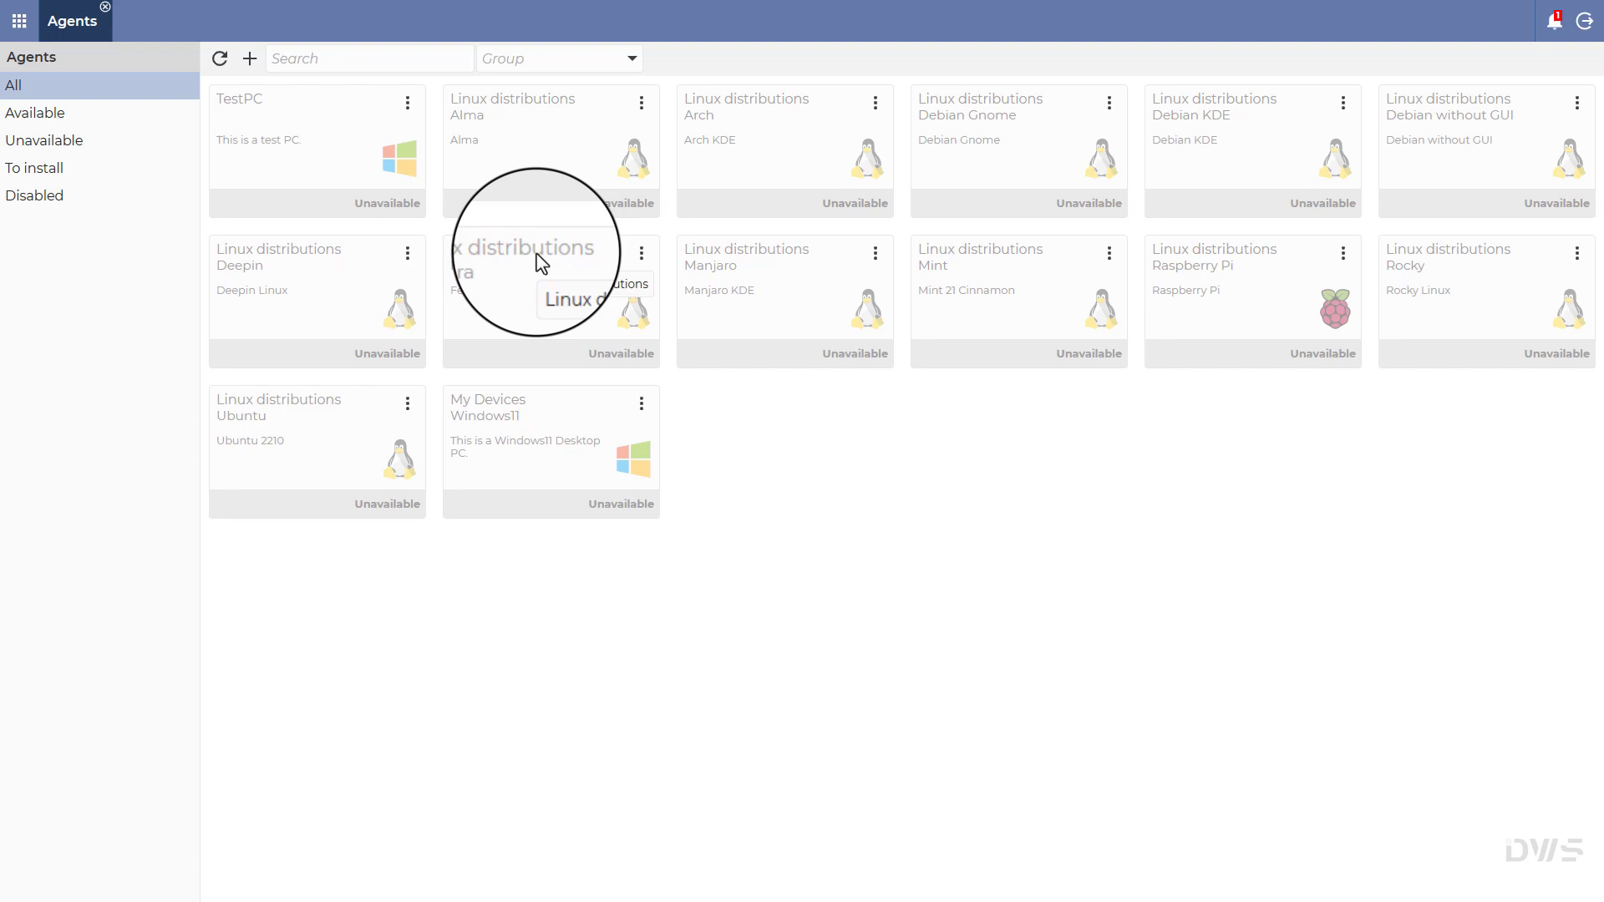
{"action": "left_click", "coordinate": [15, 86]}
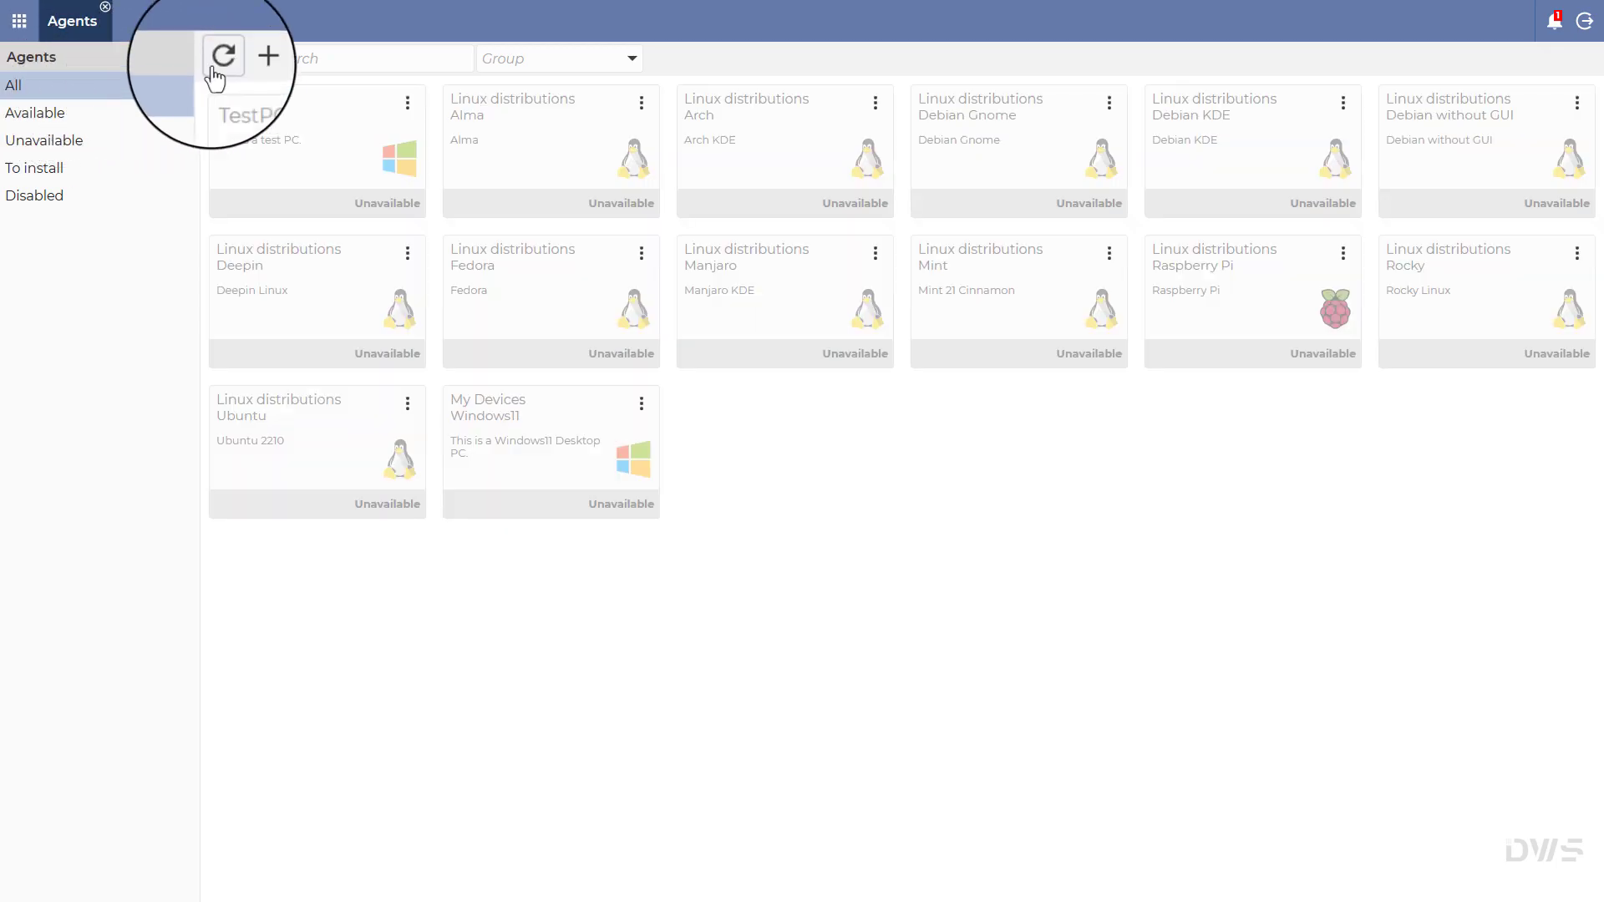
{"action": "left_click", "coordinate": [249, 61]}
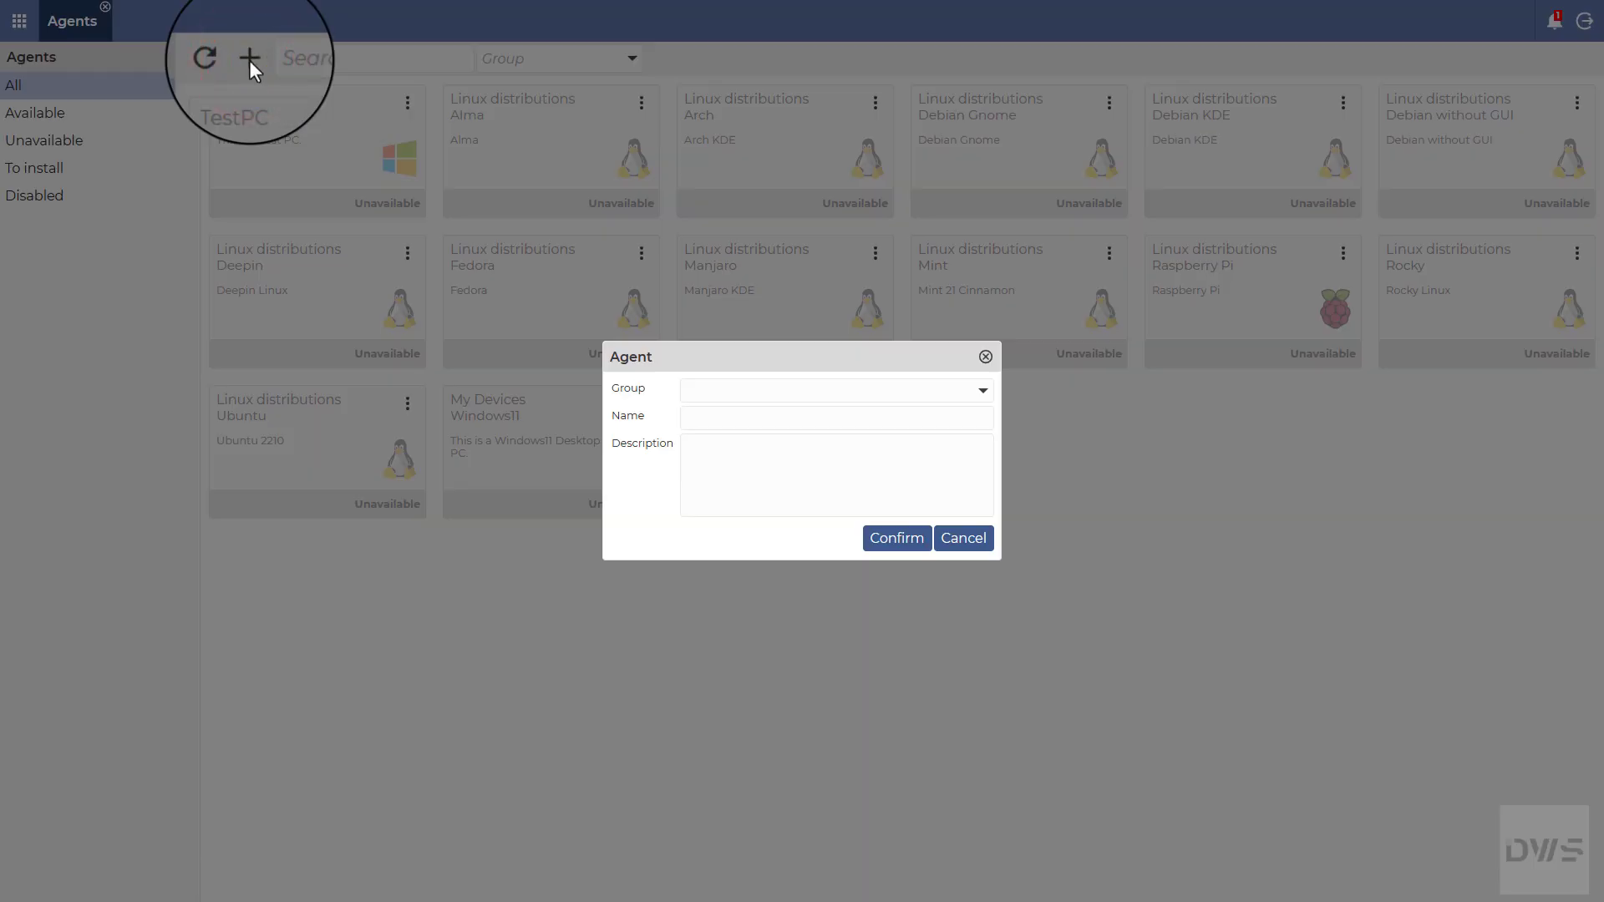
{"action": "left_click", "coordinate": [693, 392]}
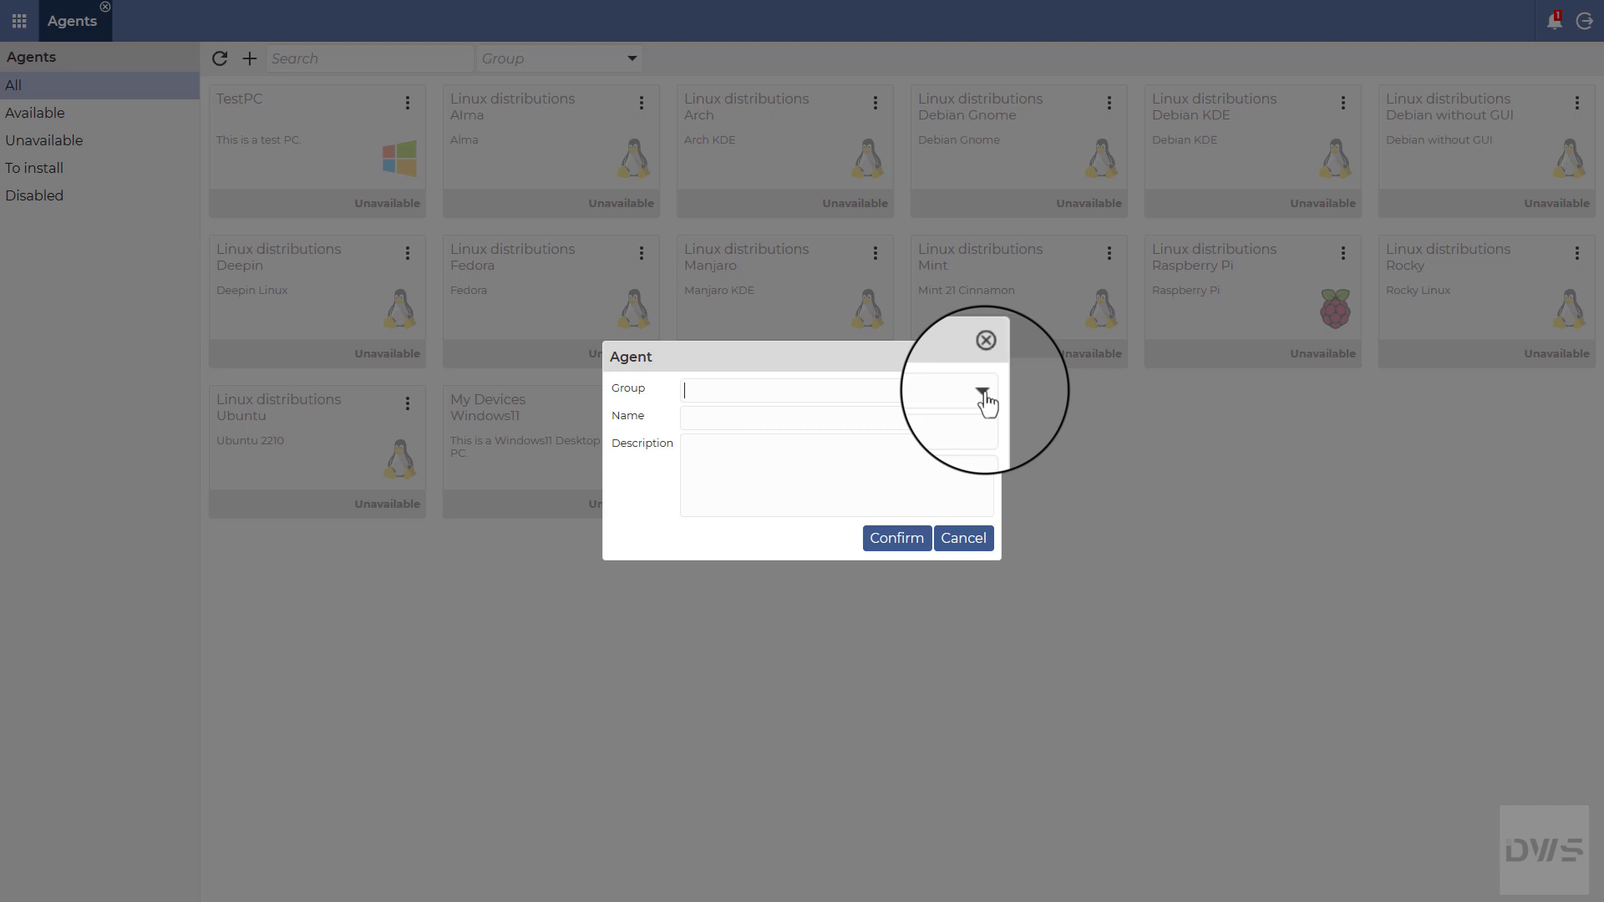
{"action": "left_click", "coordinate": [984, 391]}
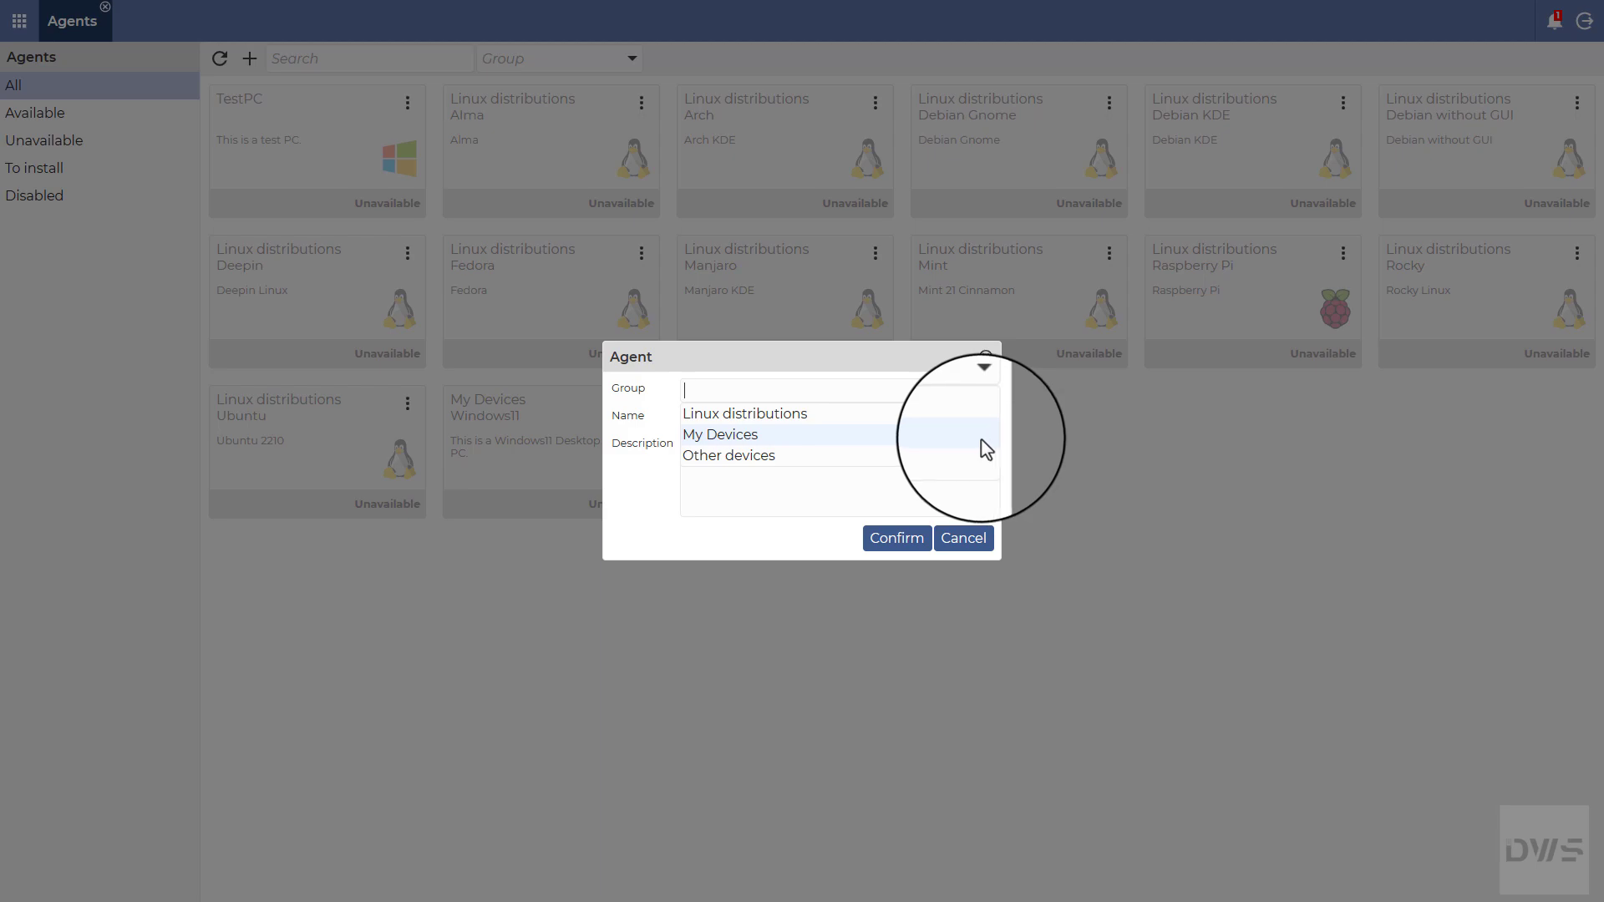
{"action": "left_click", "coordinate": [695, 435]}
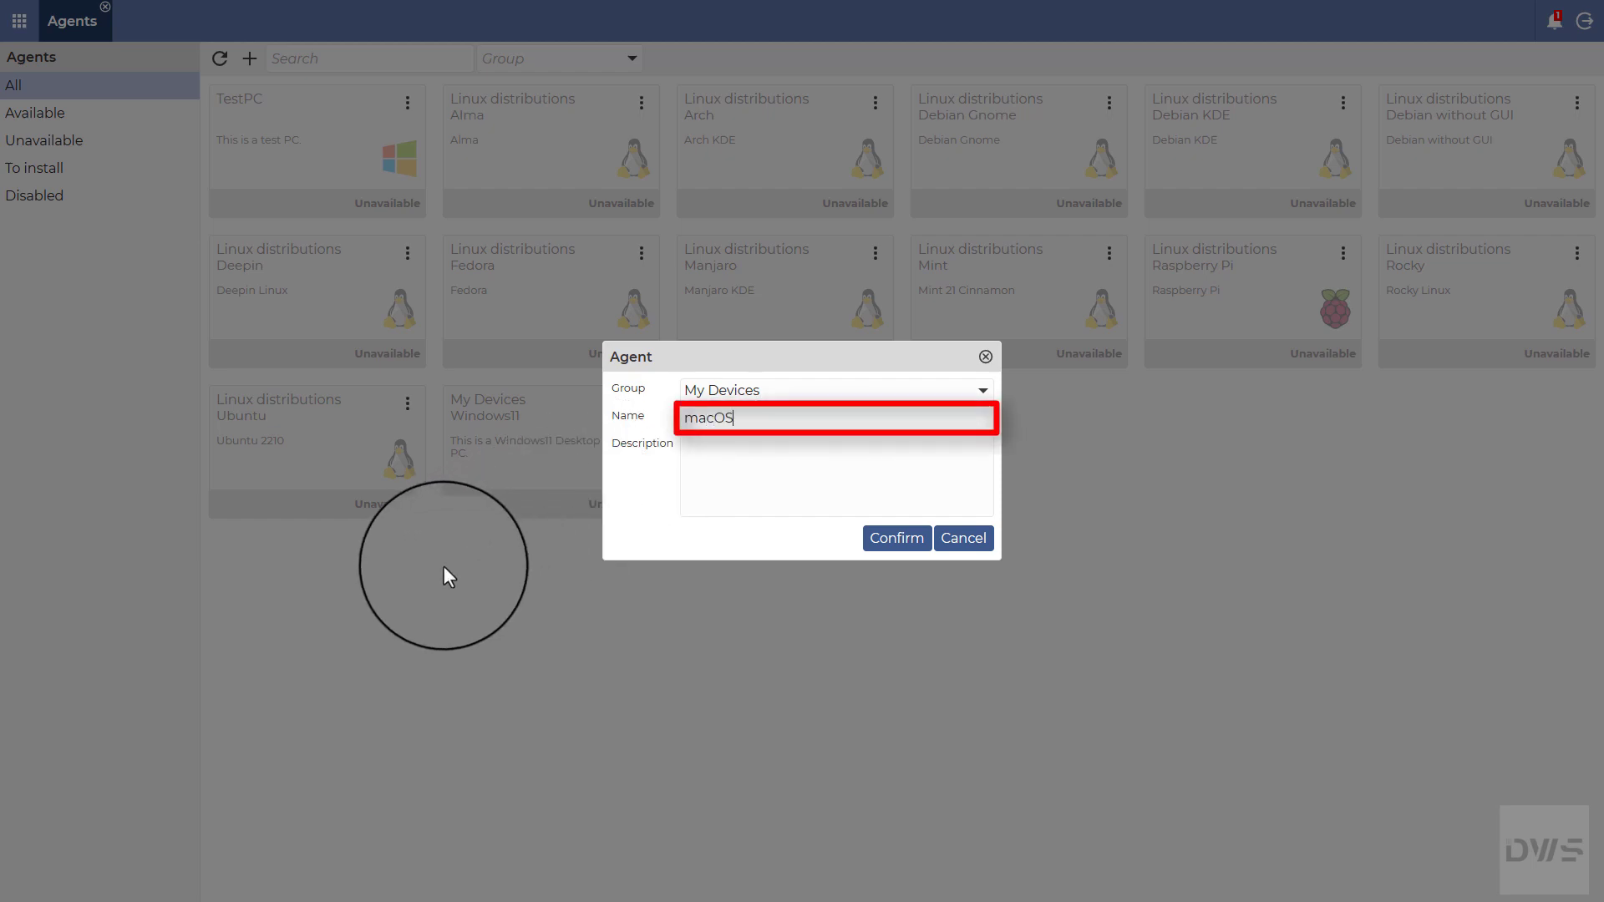
{"action": "key", "text": "Tab"}
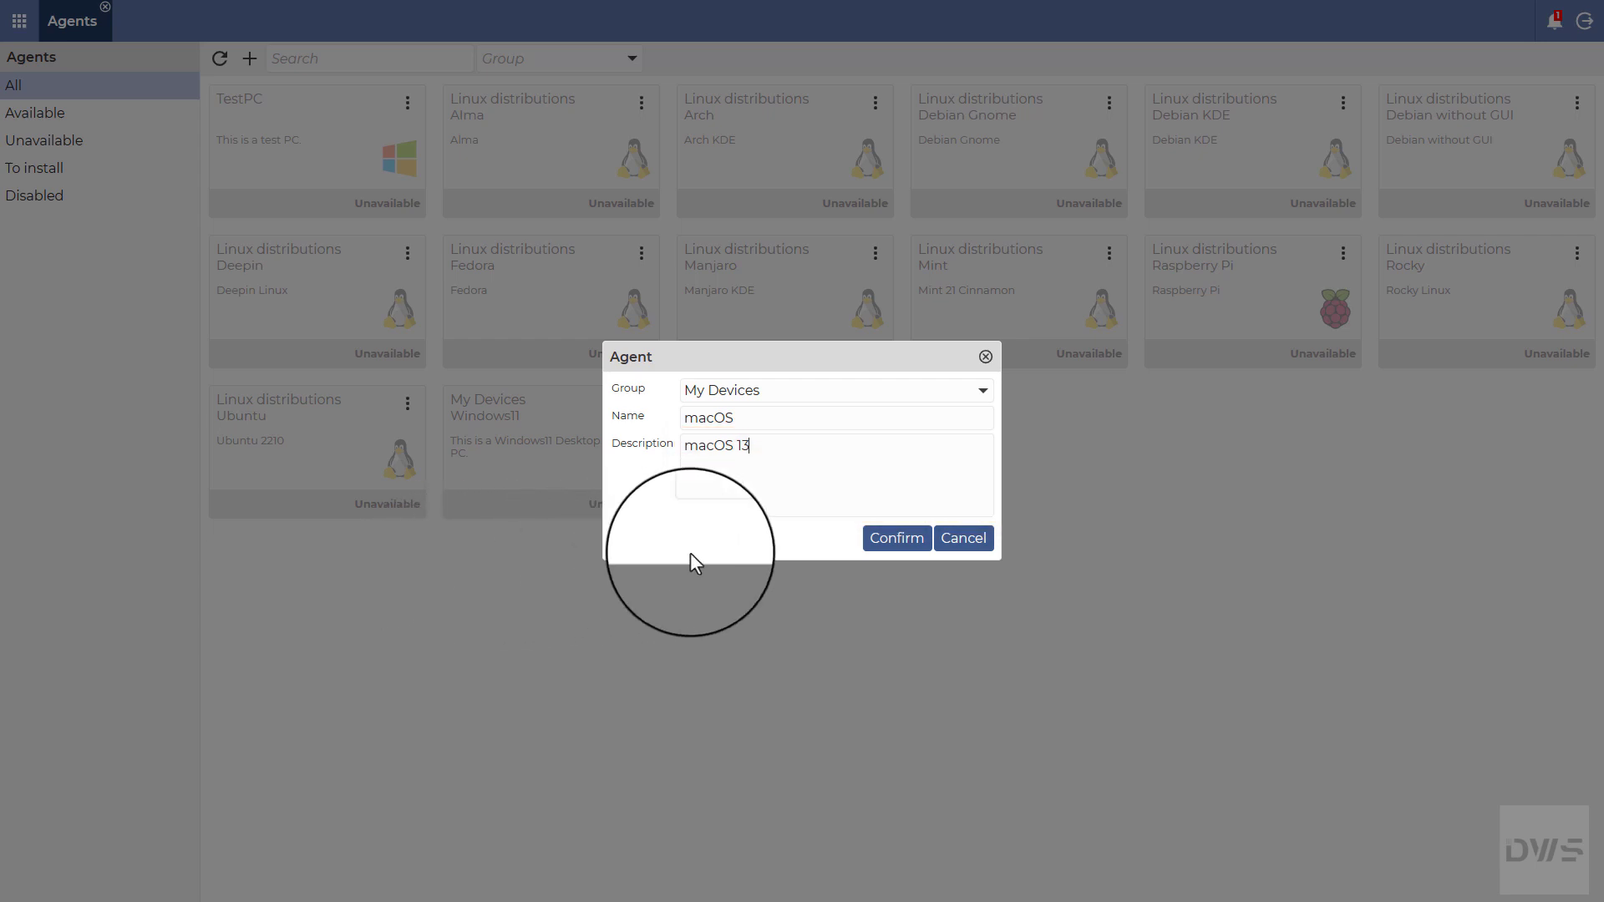
Step: Confirm the Agent dialog so the macOS agent is created
{"action": "left_click", "coordinate": [900, 550]}
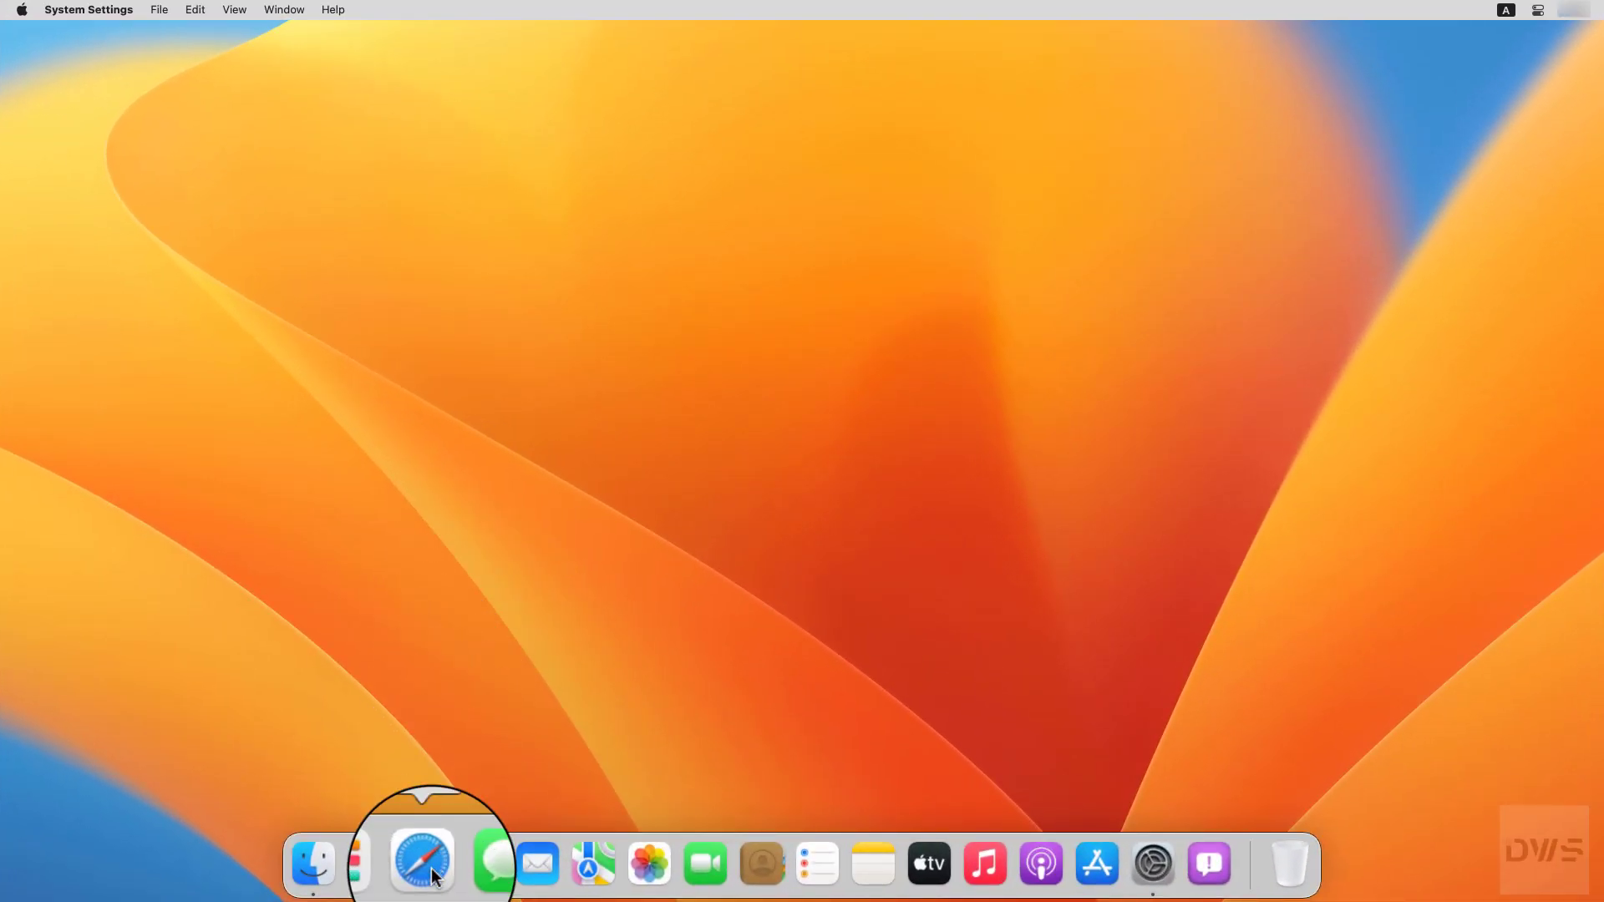
Step: Download the MAC OS DWAgent installer from dwservice.net in Safari
{"action": "left_click", "coordinate": [423, 863]}
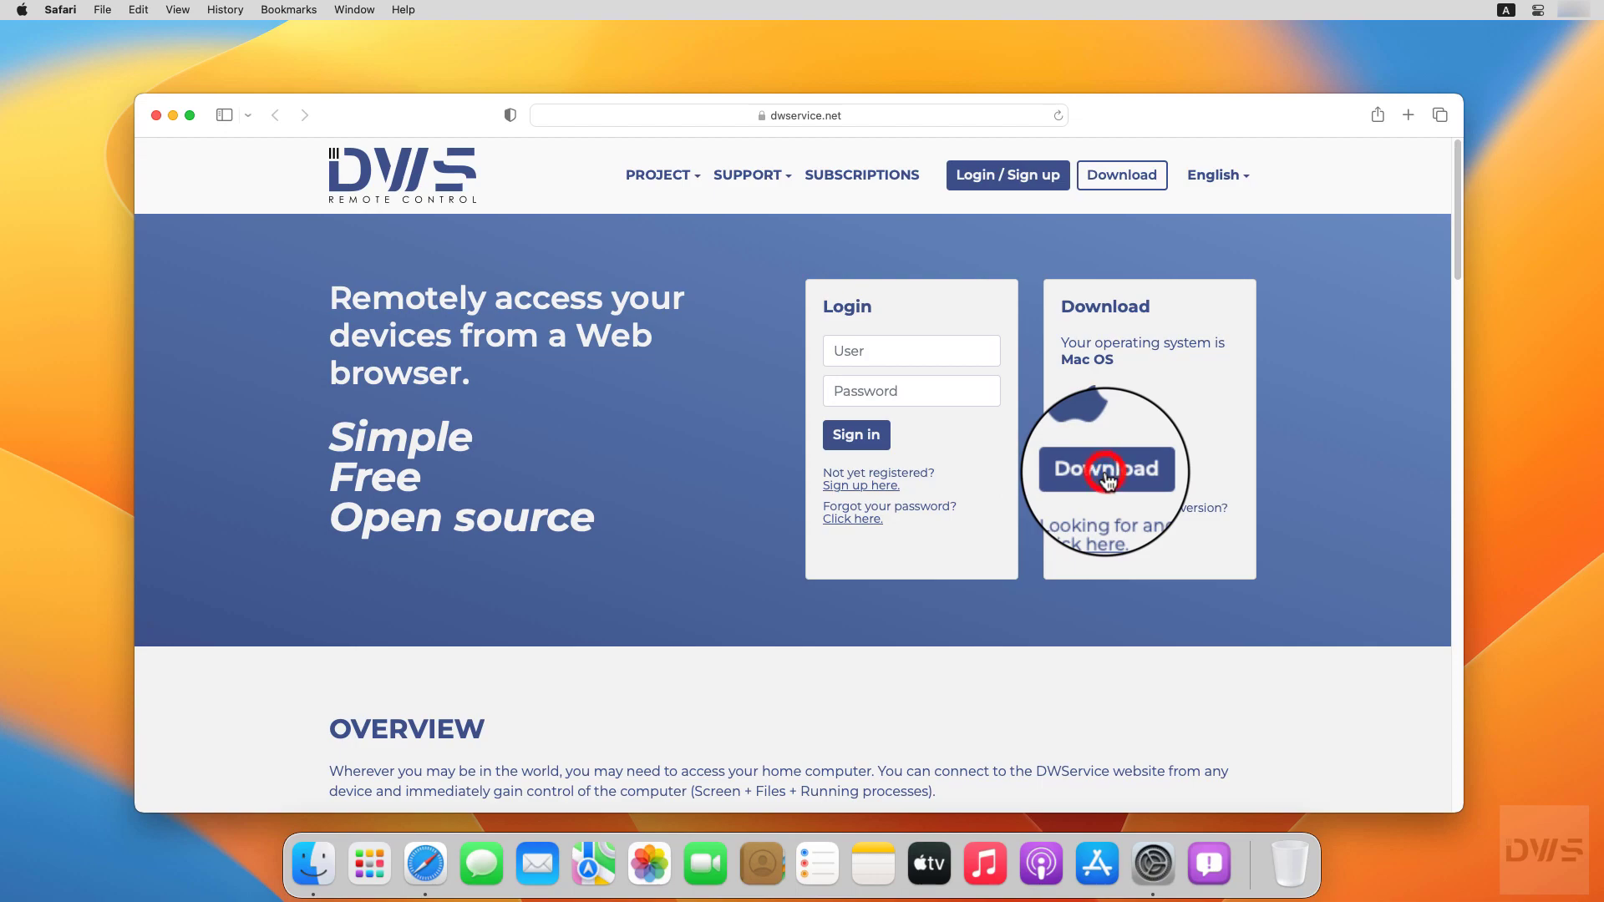
{"action": "left_click", "coordinate": [1107, 478]}
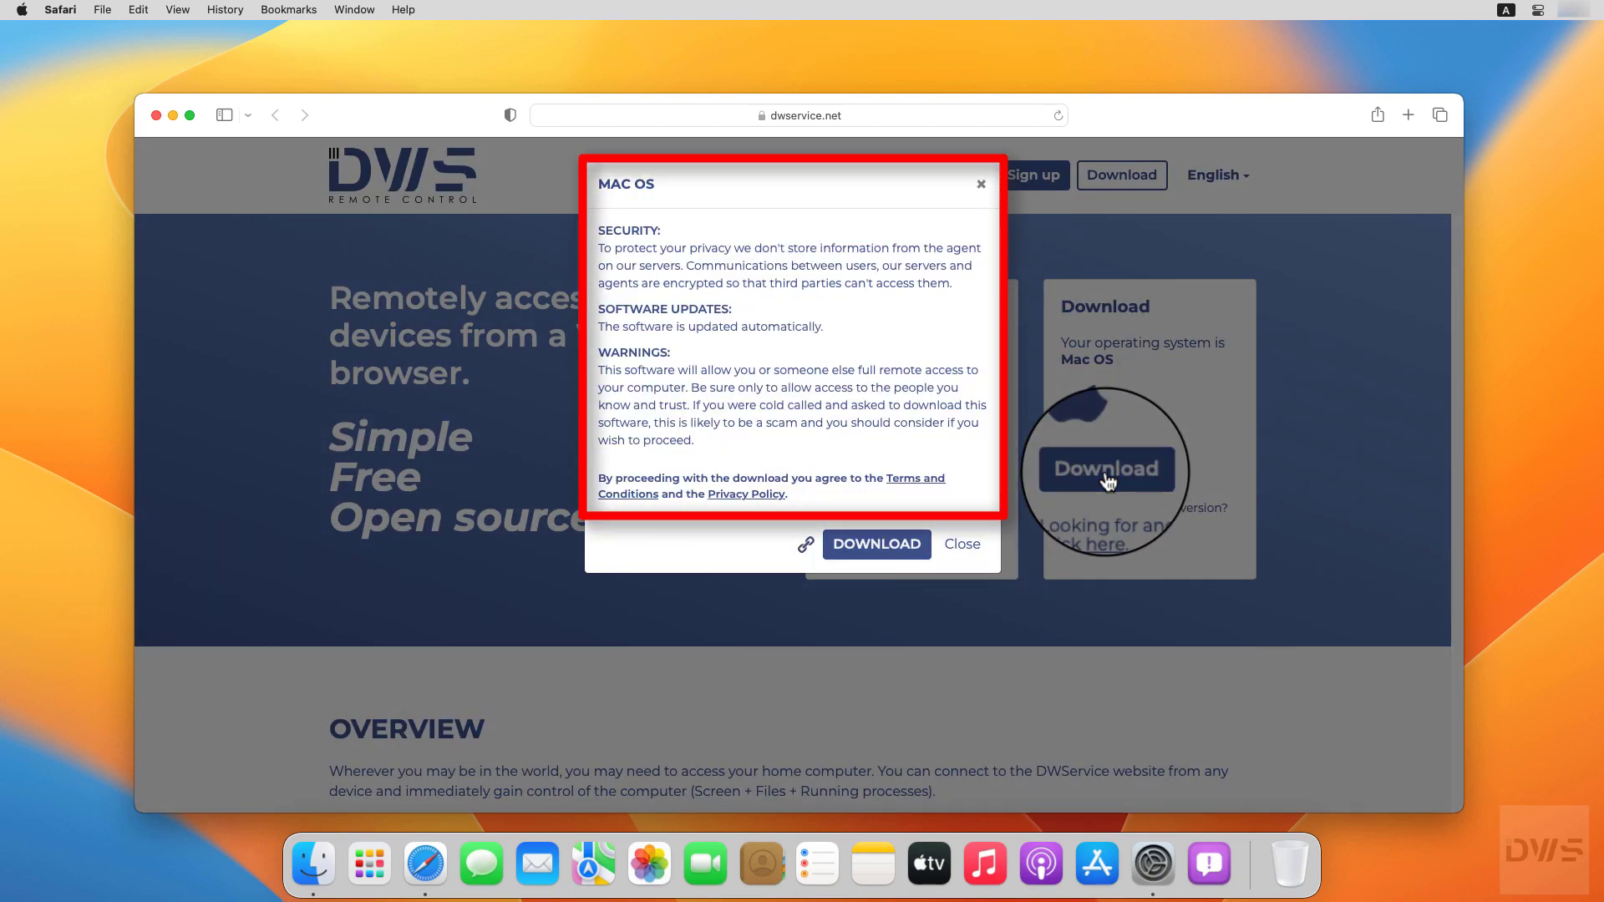
{"action": "left_click", "coordinate": [878, 550]}
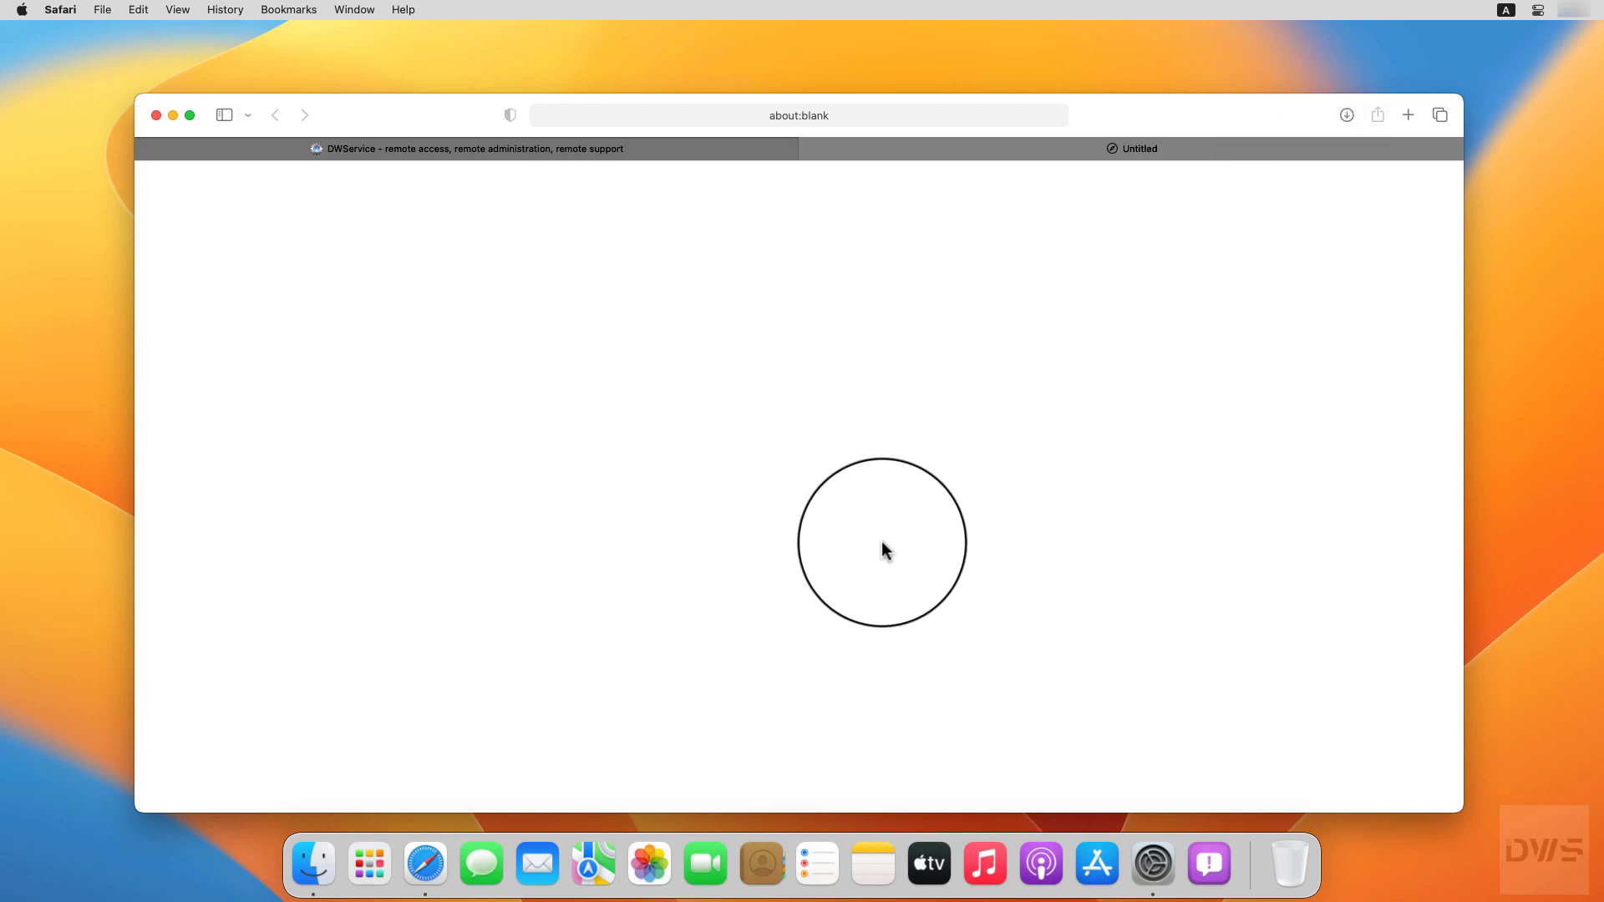
Step: Show the downloaded dwagent.dmg in Finder and open the disk image
{"action": "left_click", "coordinate": [1349, 114]}
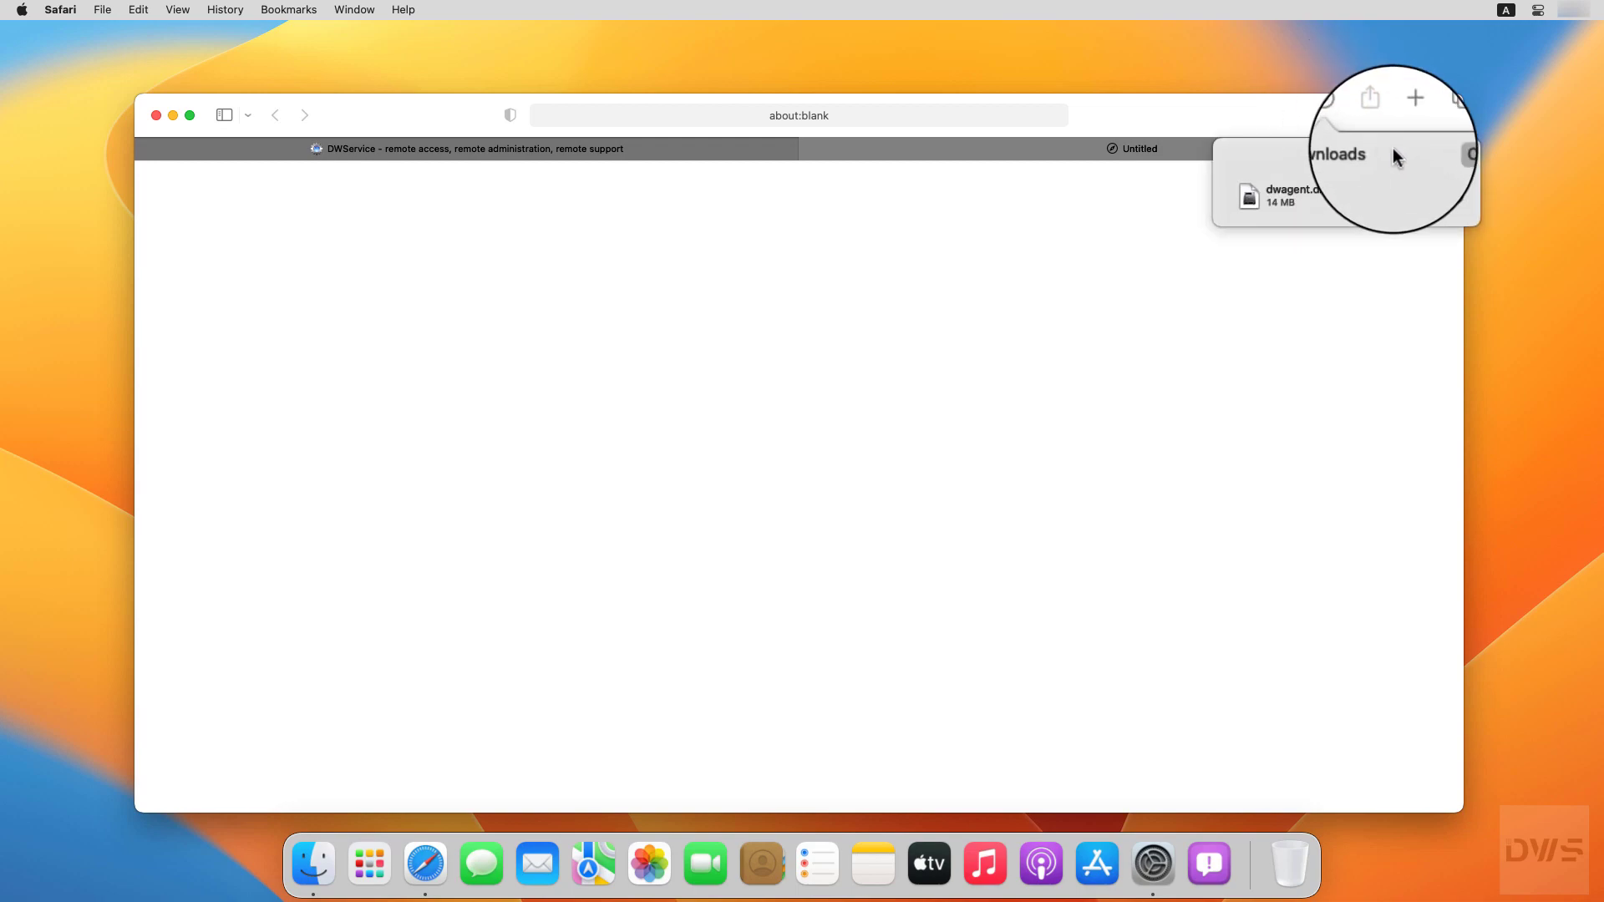
{"action": "left_click", "coordinate": [1458, 198]}
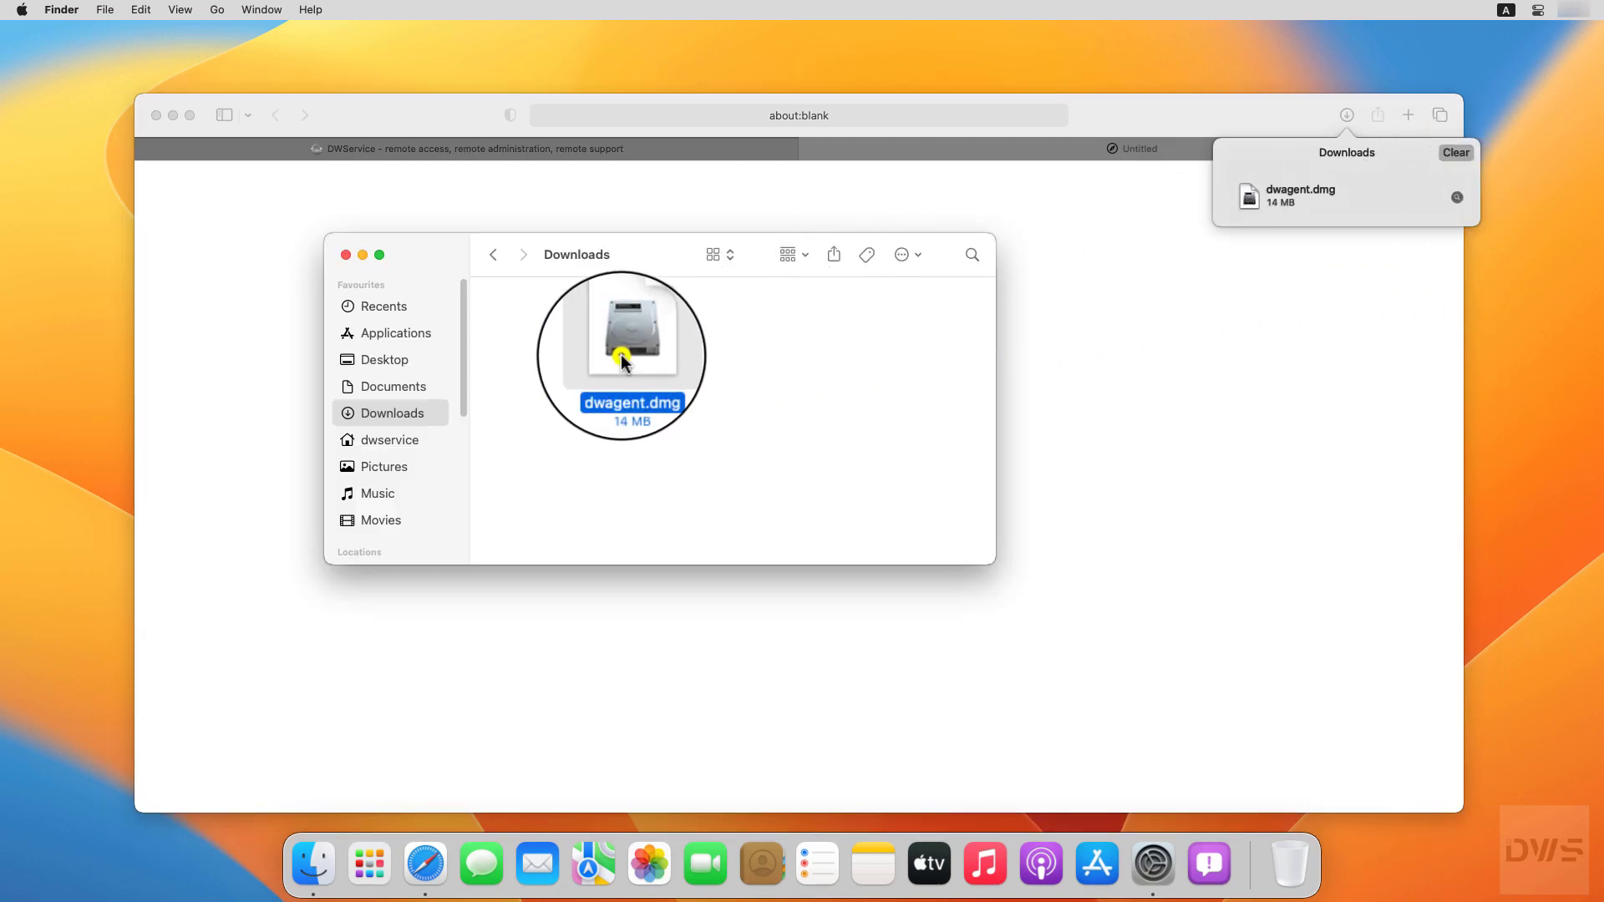
{"action": "right_click", "coordinate": [620, 354]}
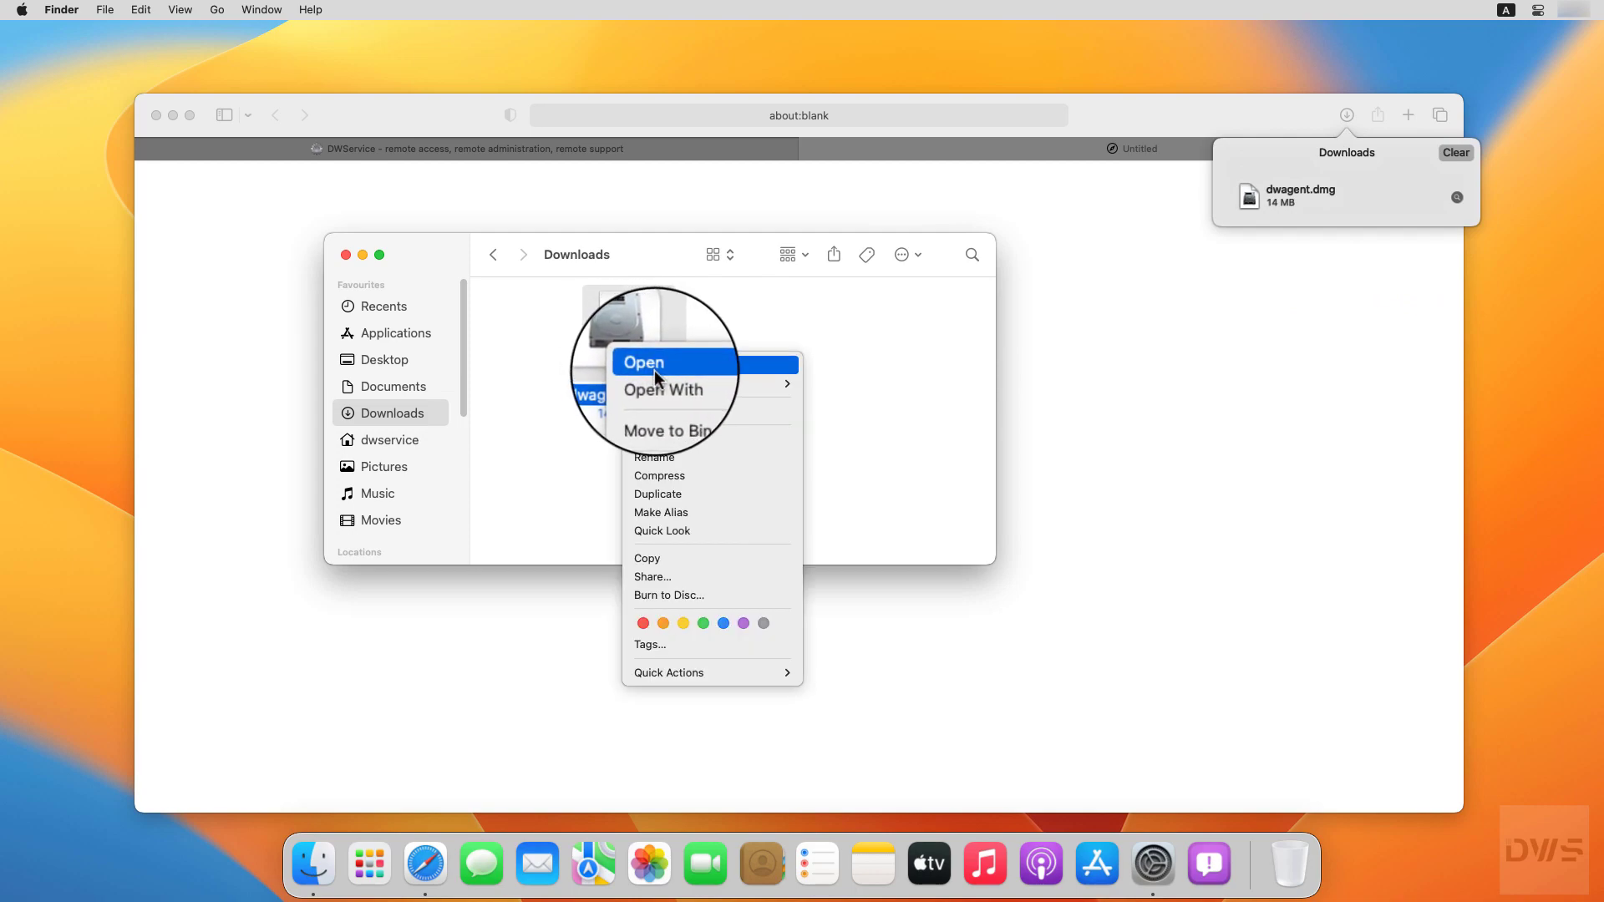
{"action": "left_click", "coordinate": [654, 369]}
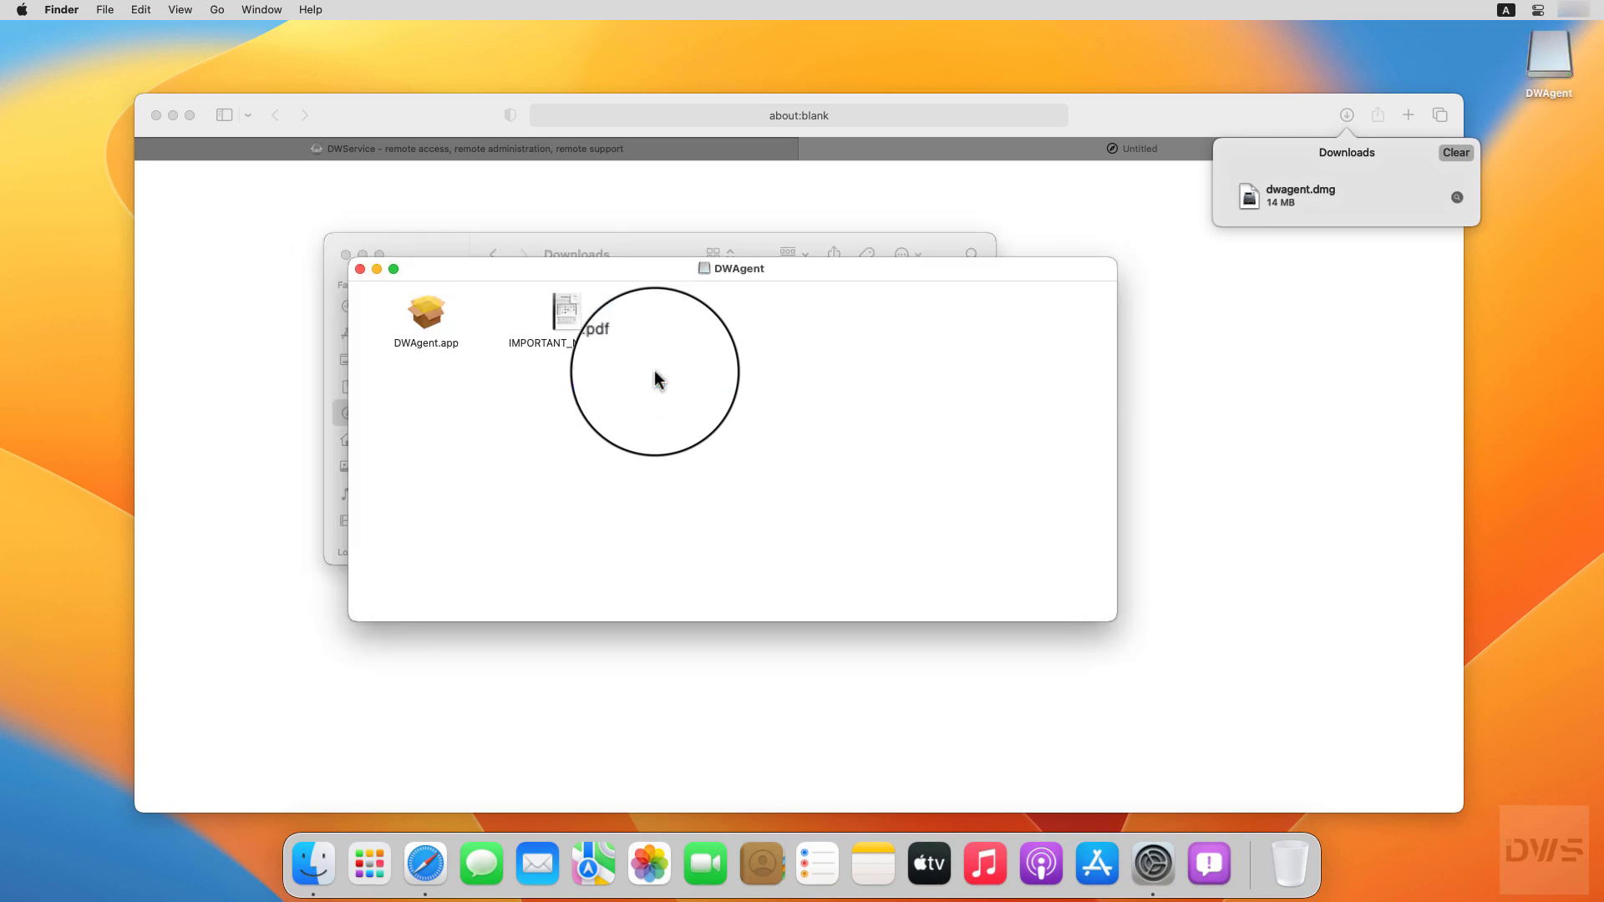
Step: Launch DWAgent.app through right-click Open, getting past the unverified-developer warning
{"action": "right_click", "coordinate": [424, 317]}
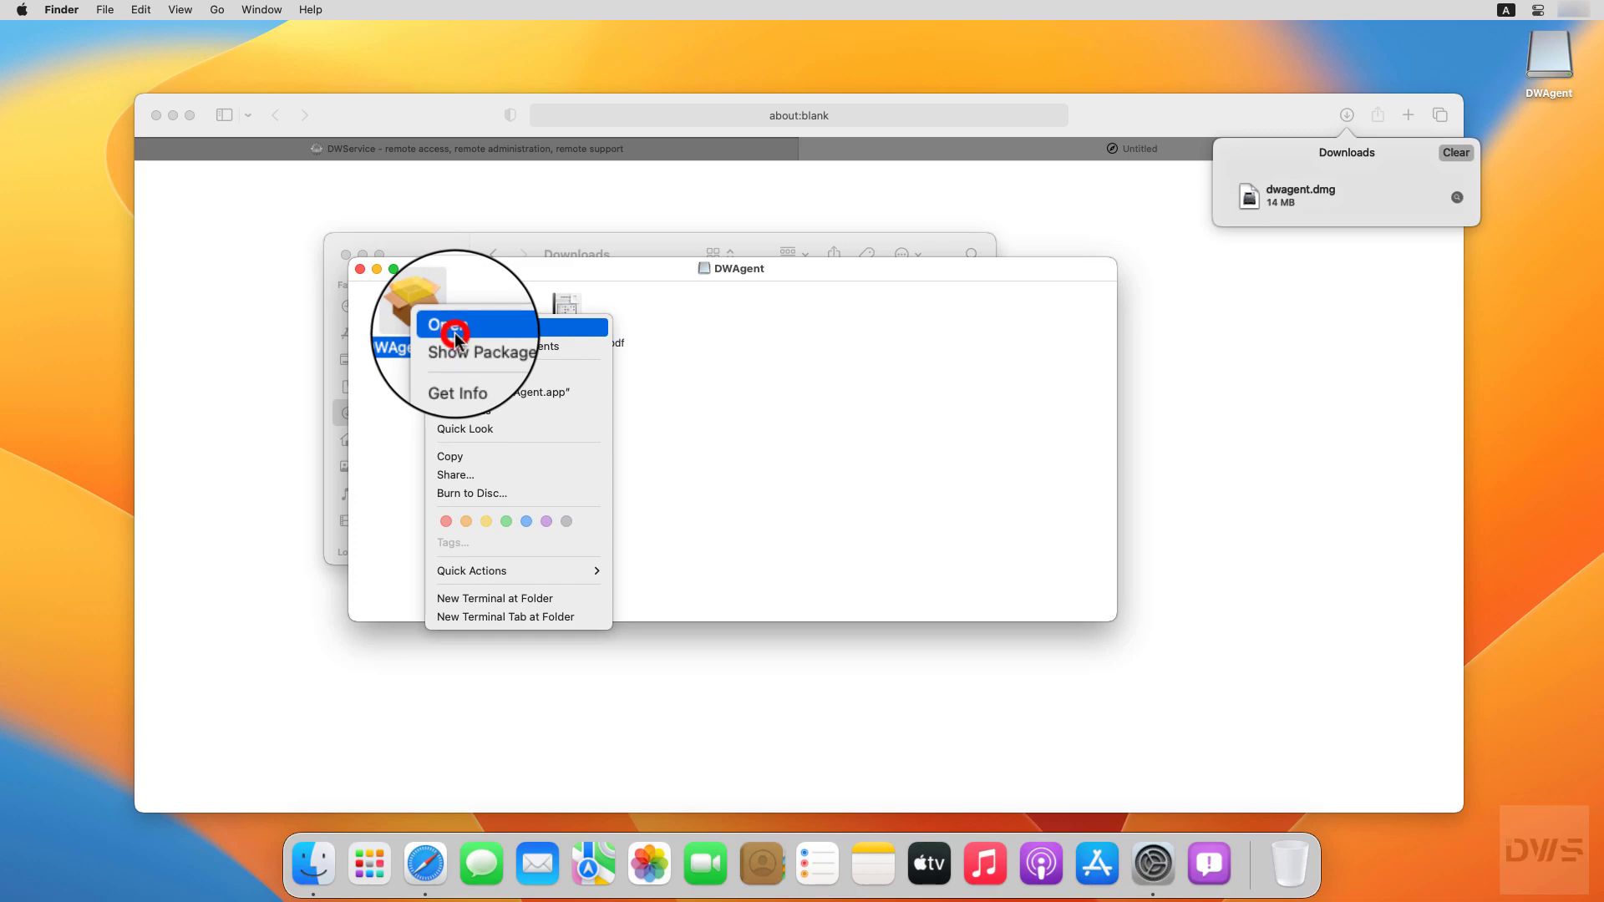
{"action": "left_click", "coordinate": [456, 335]}
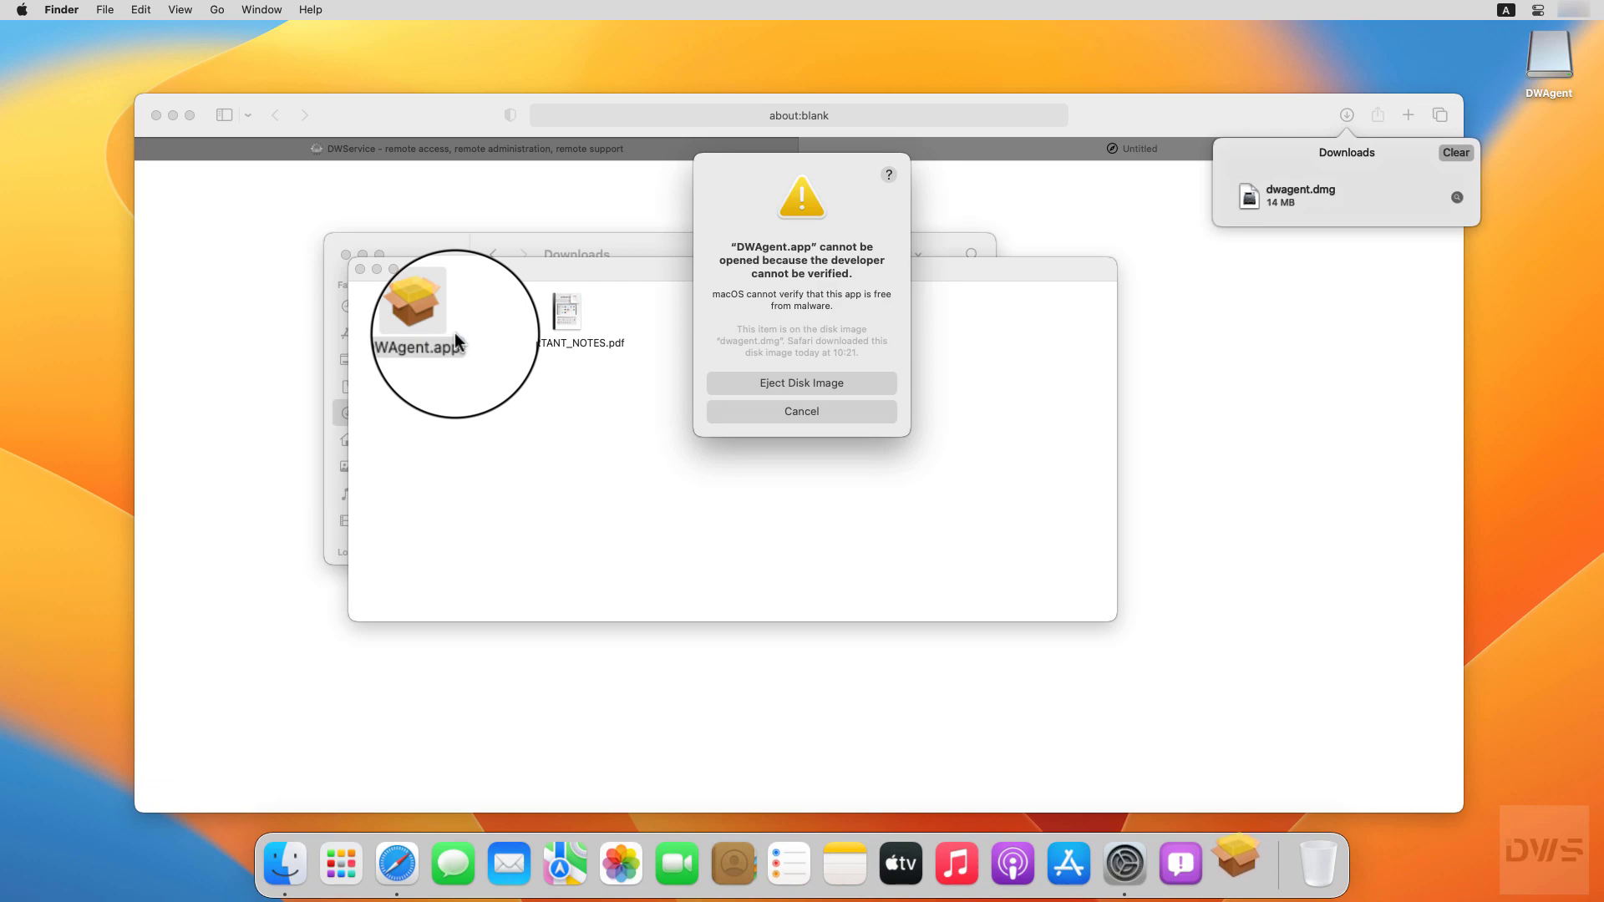
{"action": "left_click", "coordinate": [802, 412]}
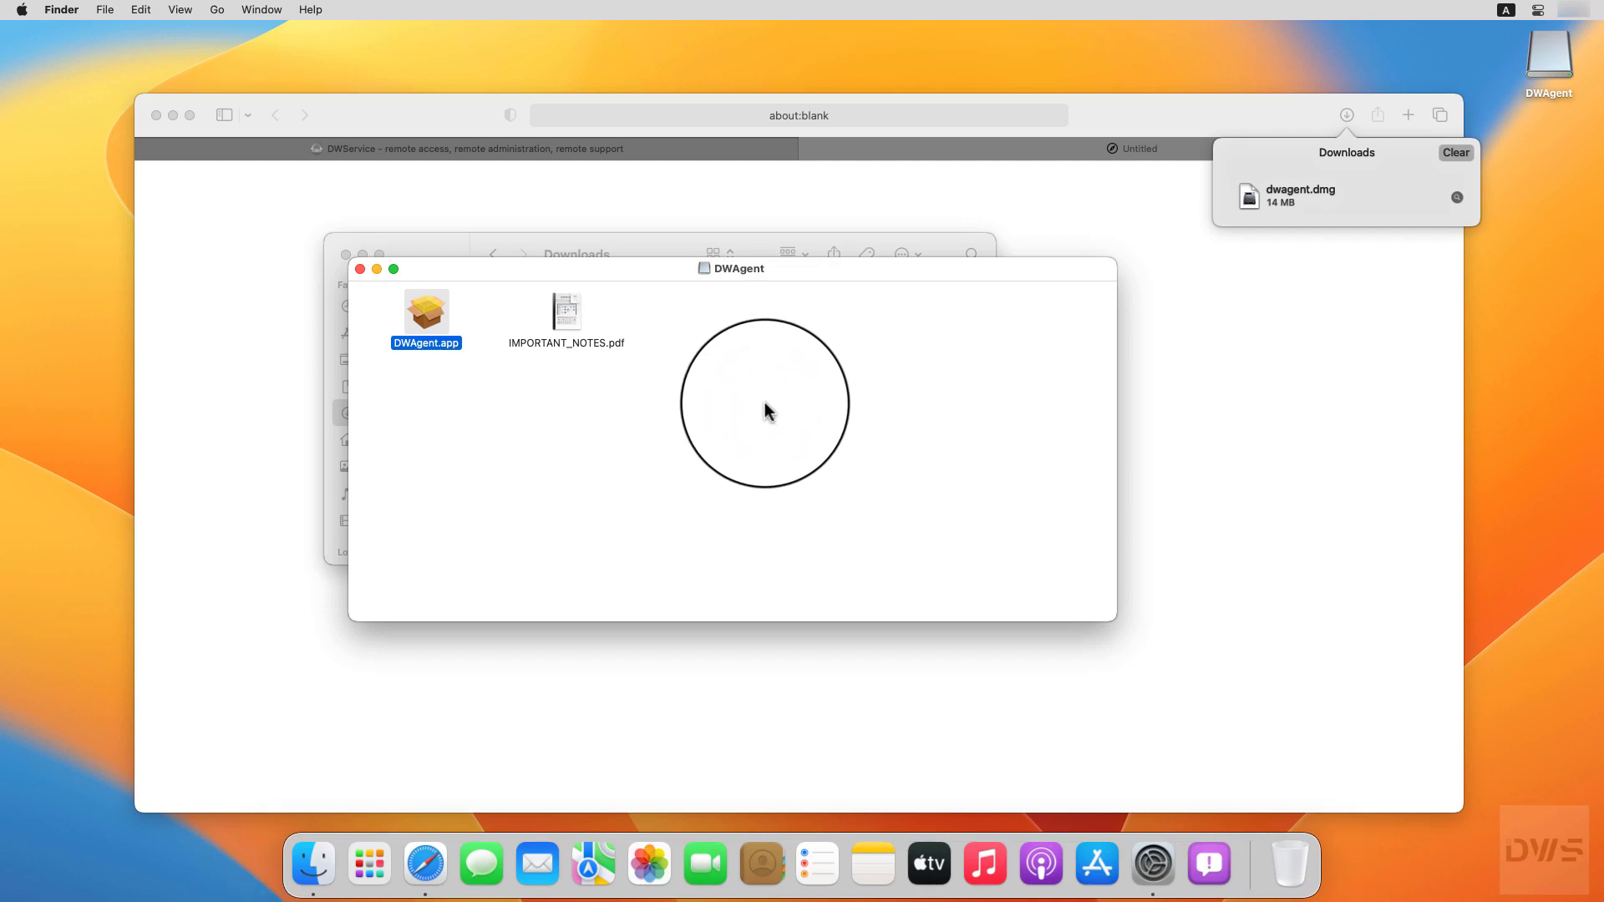
{"action": "right_click", "coordinate": [432, 316]}
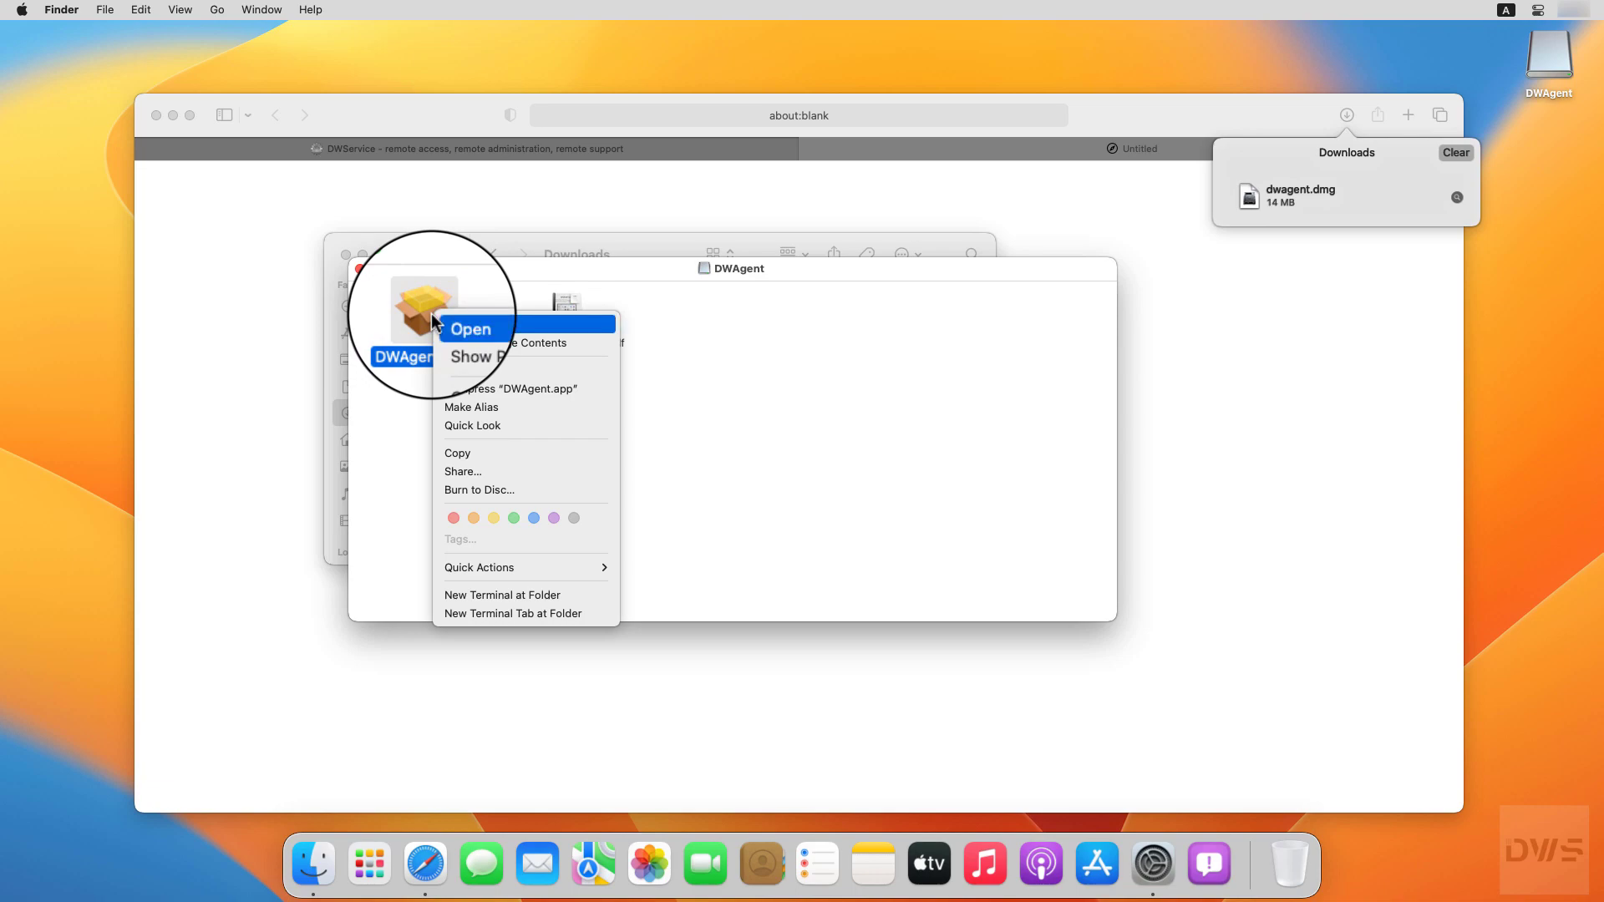
{"action": "left_click", "coordinate": [456, 326]}
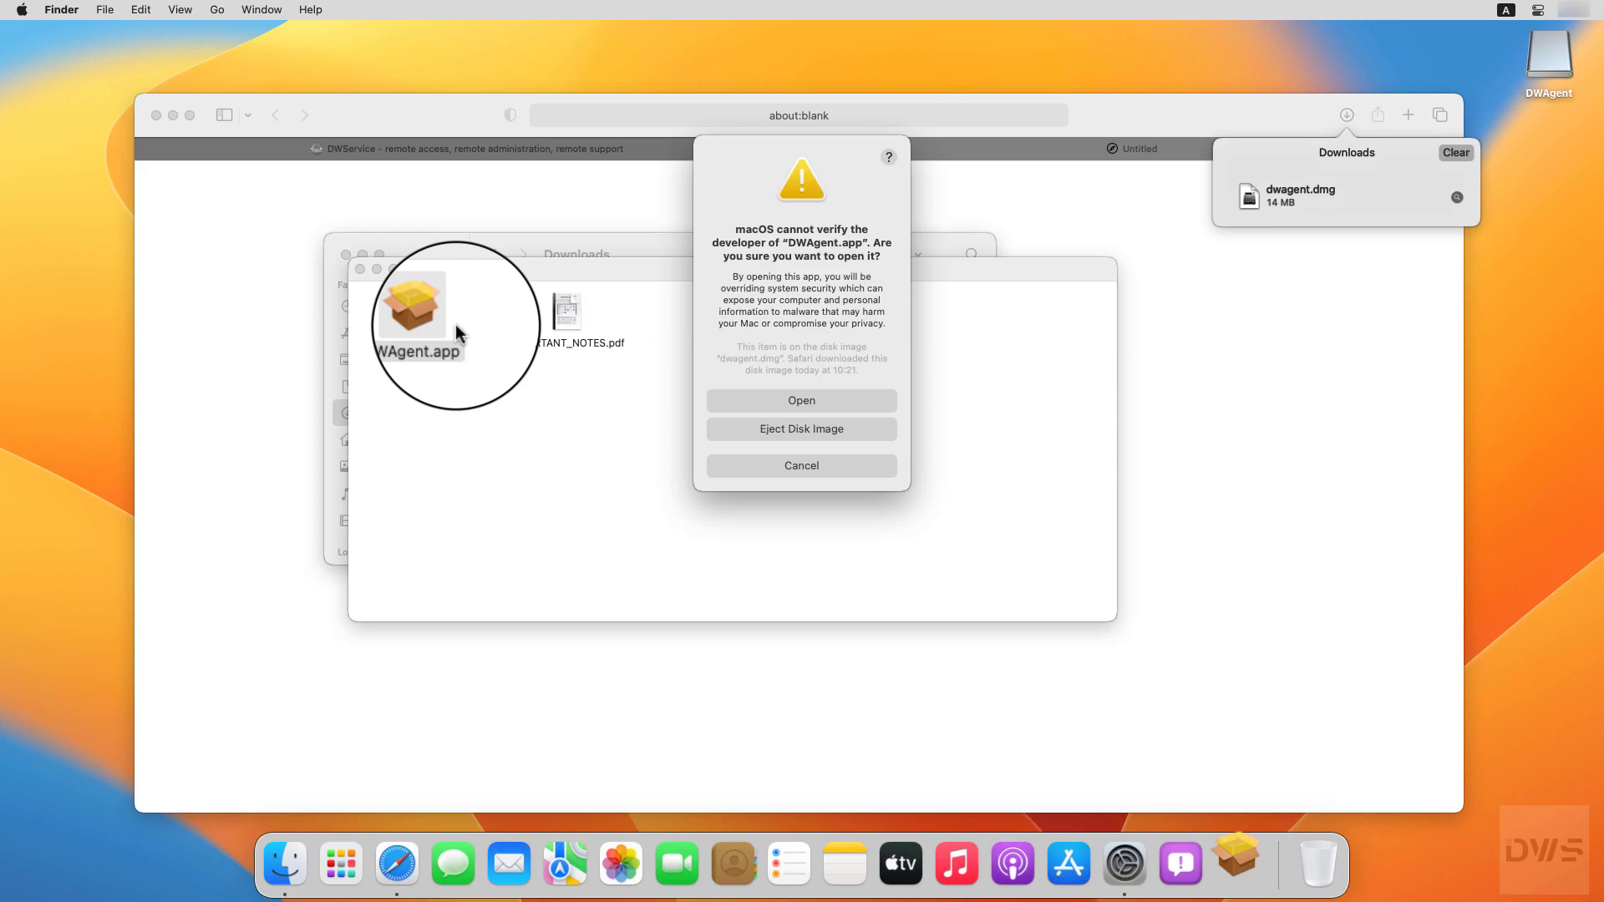
{"action": "left_click", "coordinate": [803, 404]}
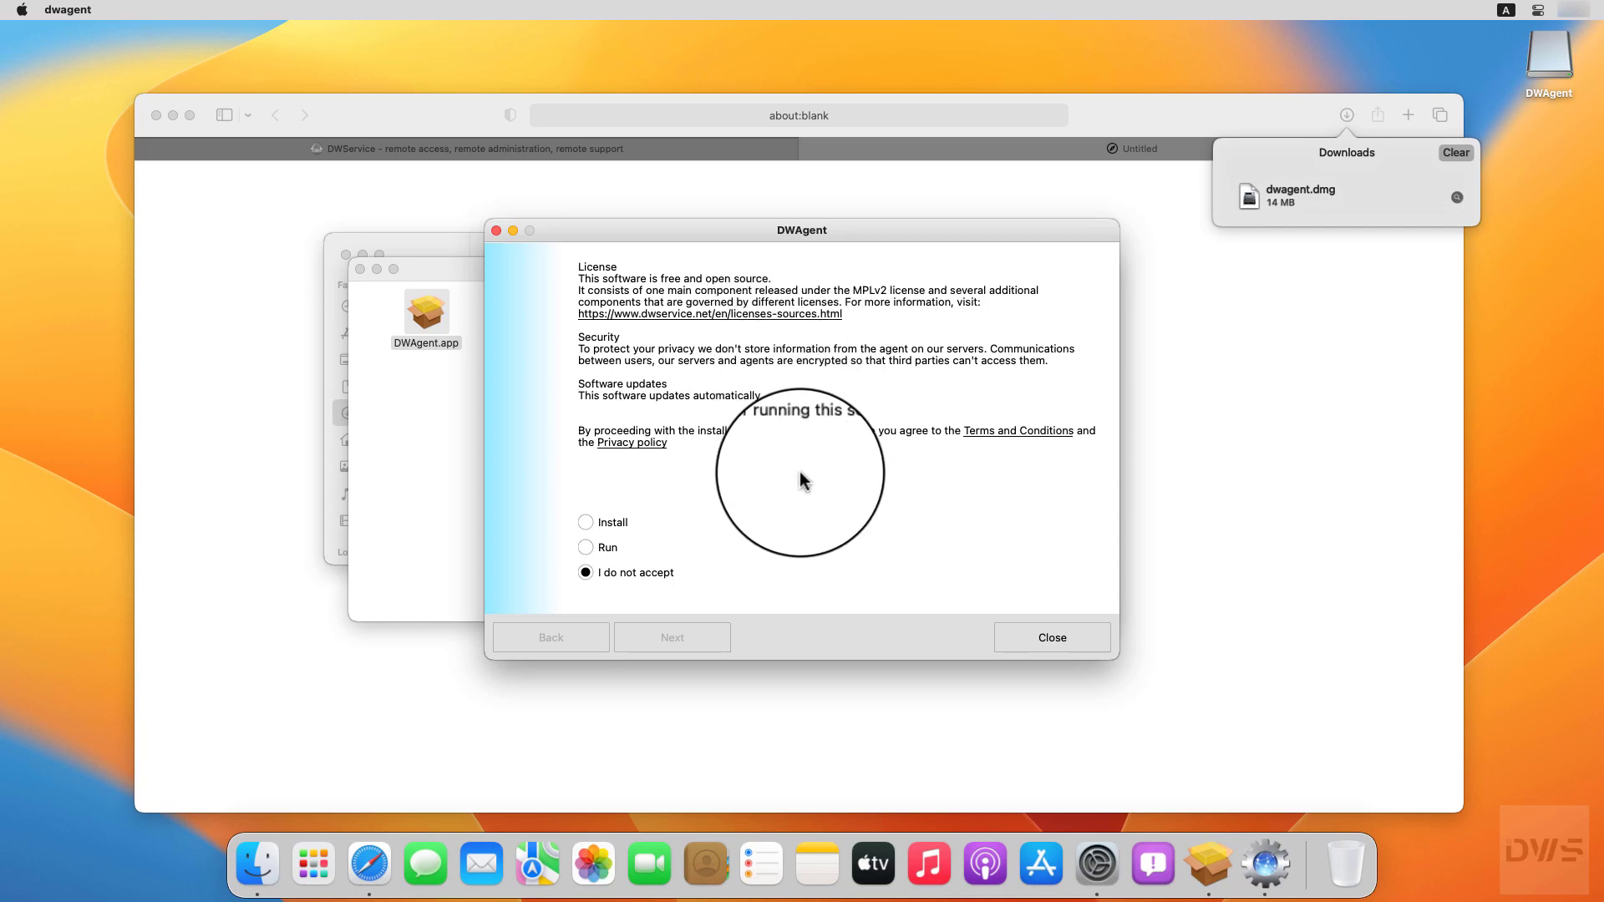
Step: Choose Install in the DWAgent installer and approve it with the admin password
{"action": "left_click", "coordinate": [586, 522]}
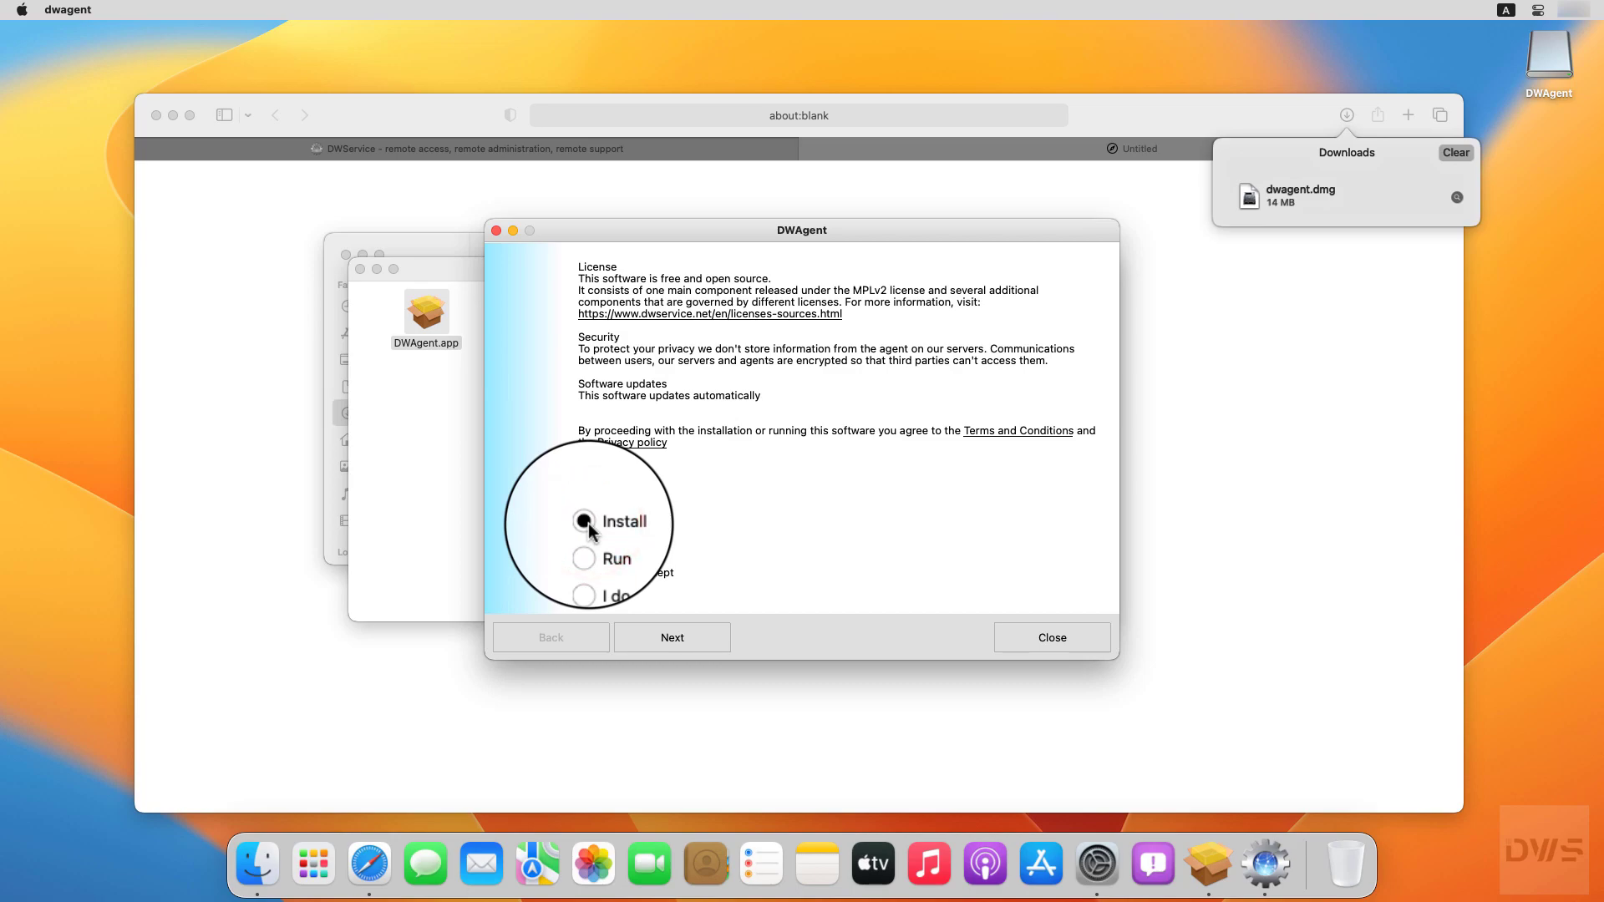
{"action": "left_click", "coordinate": [672, 650]}
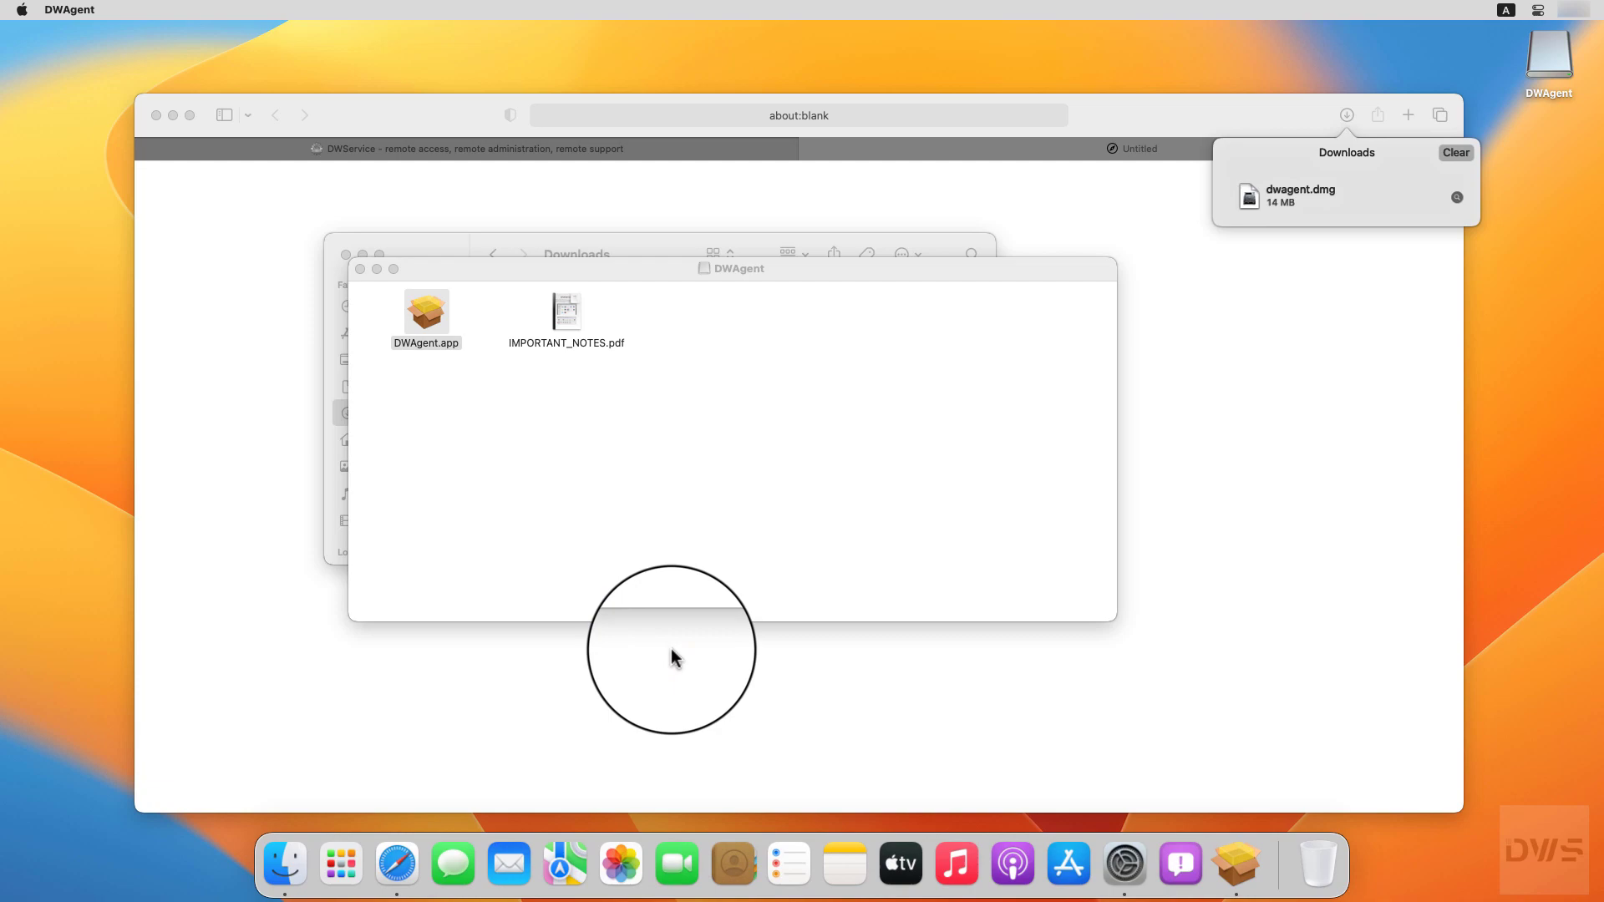
{"action": "type", "text": "•••"}
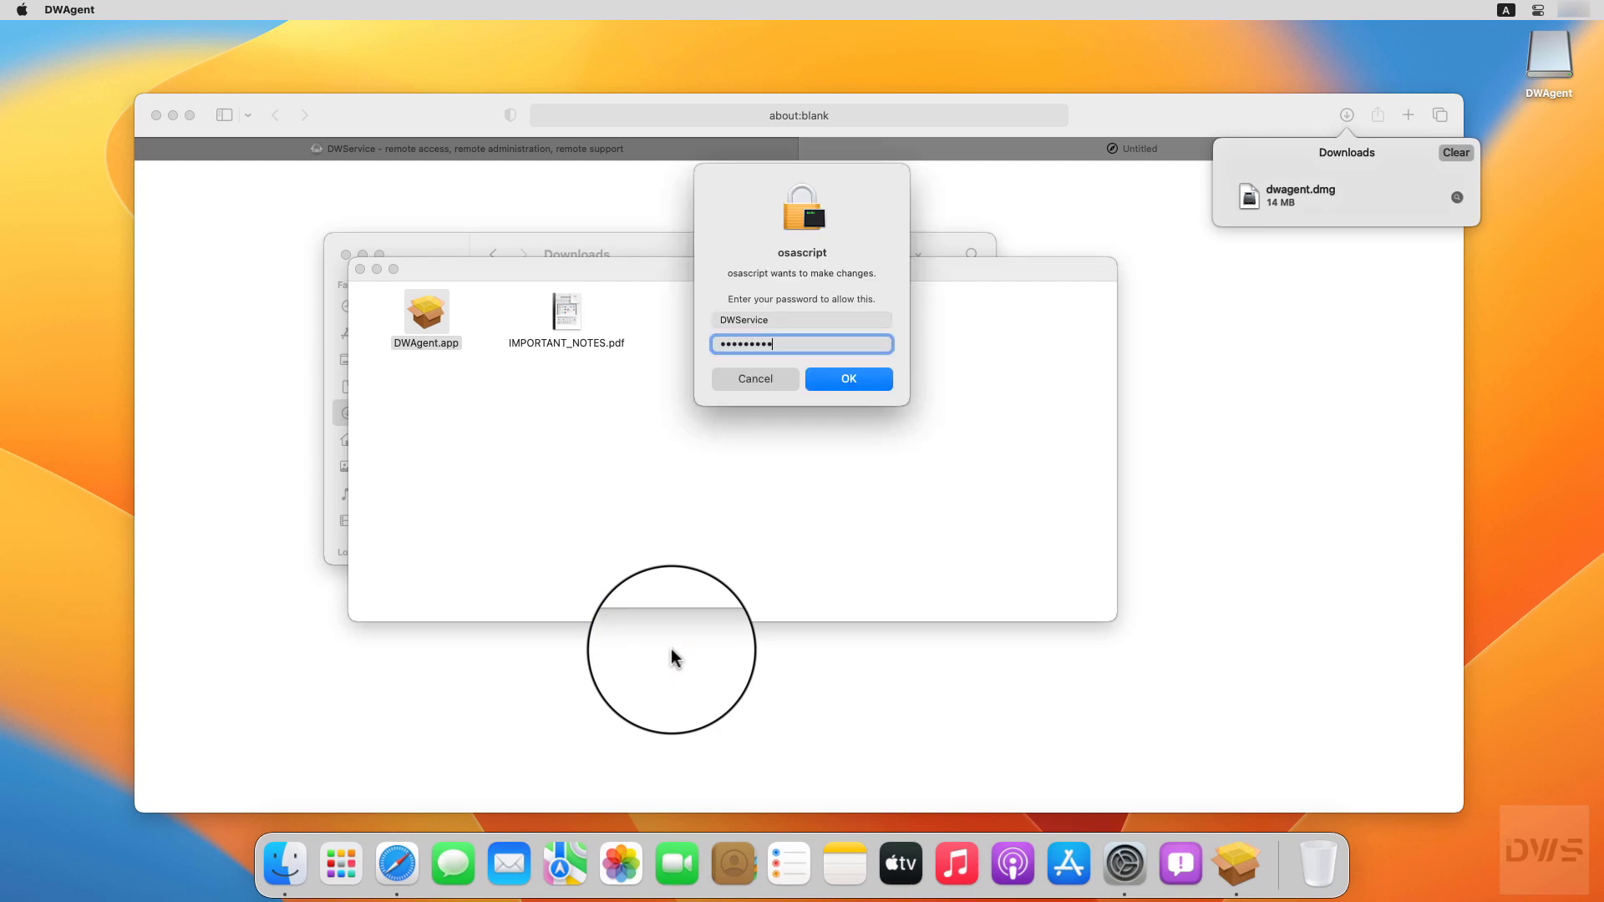
{"action": "type", "text": "••••••"}
{"action": "left_click", "coordinate": [854, 383]}
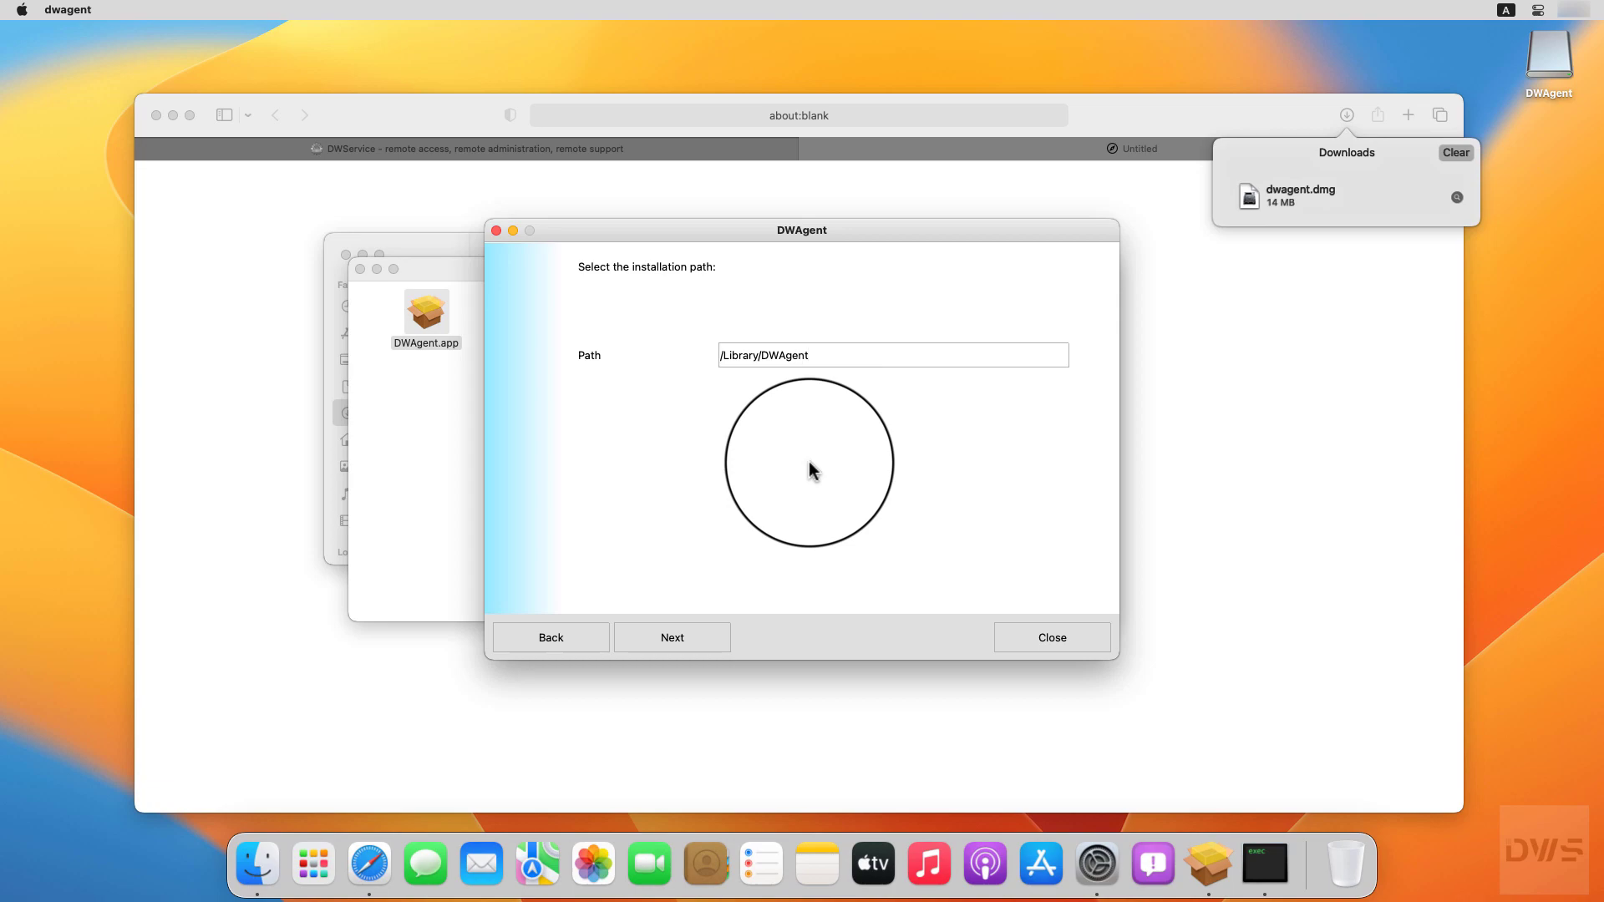
Step: Keep the /Library/DWAgent install path, answer Yes, and start the installation
{"action": "left_click", "coordinate": [673, 642]}
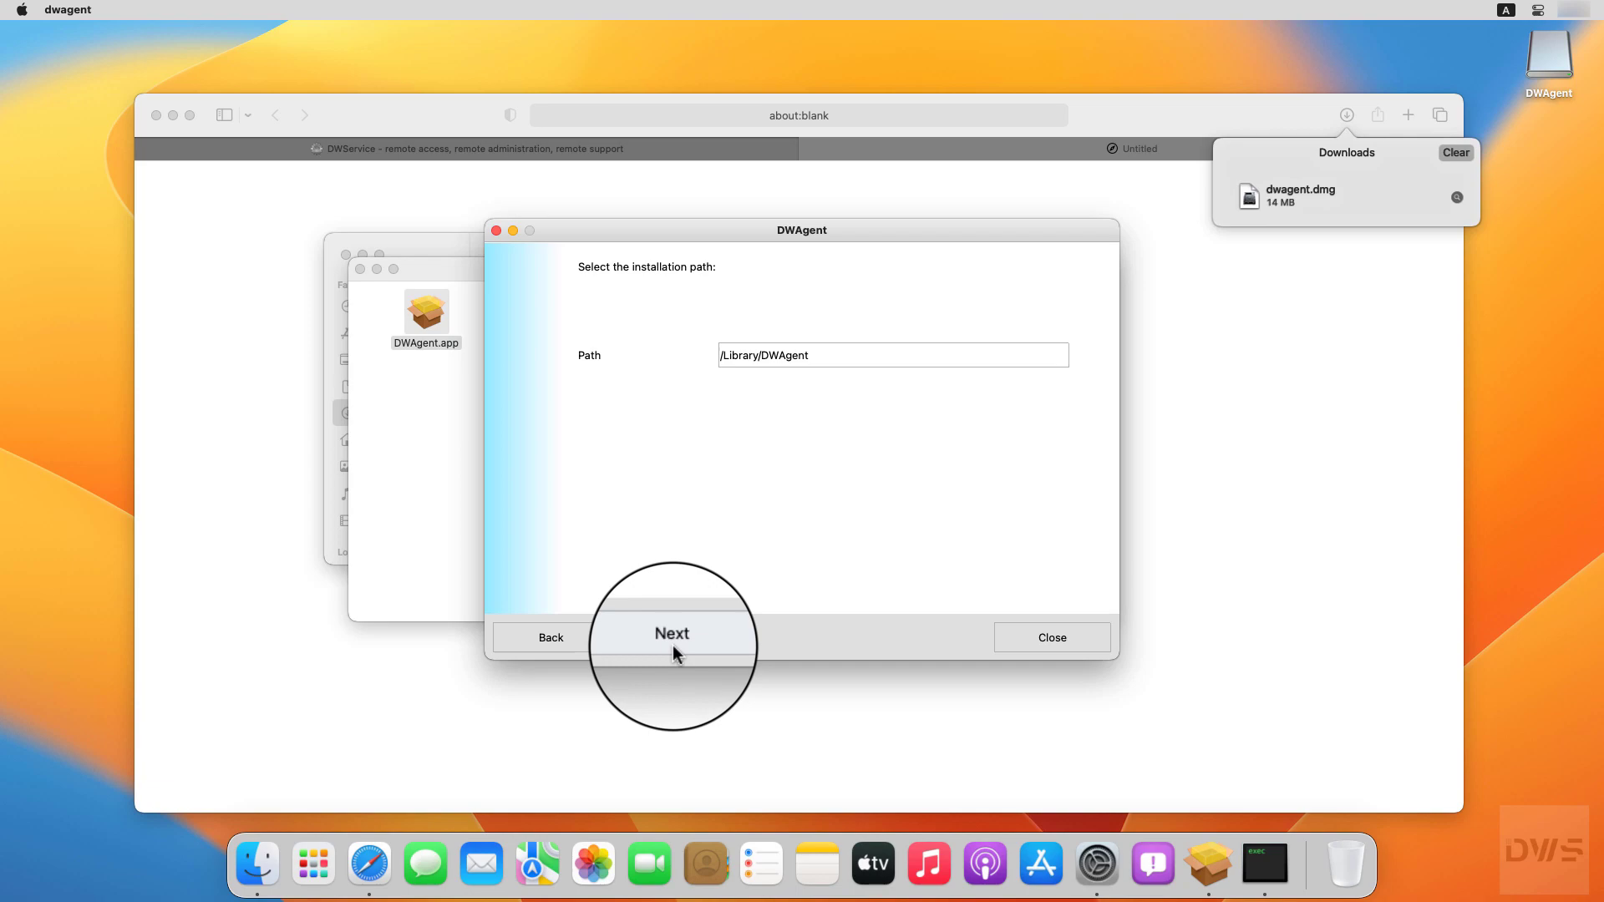
{"action": "left_click", "coordinate": [673, 643]}
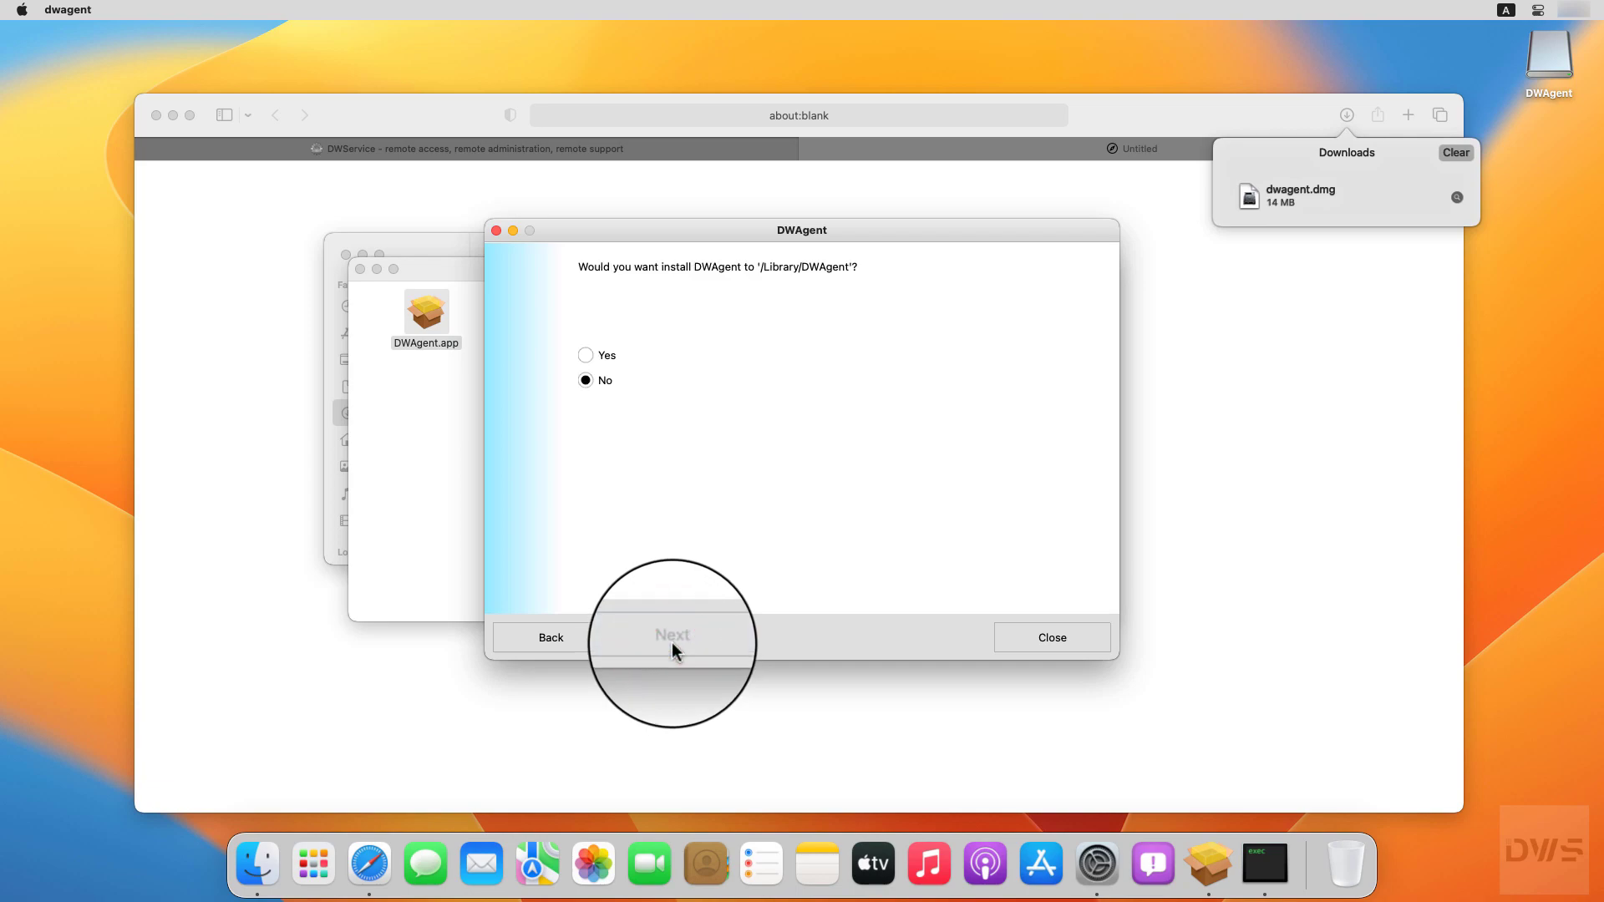
{"action": "left_click", "coordinate": [586, 355]}
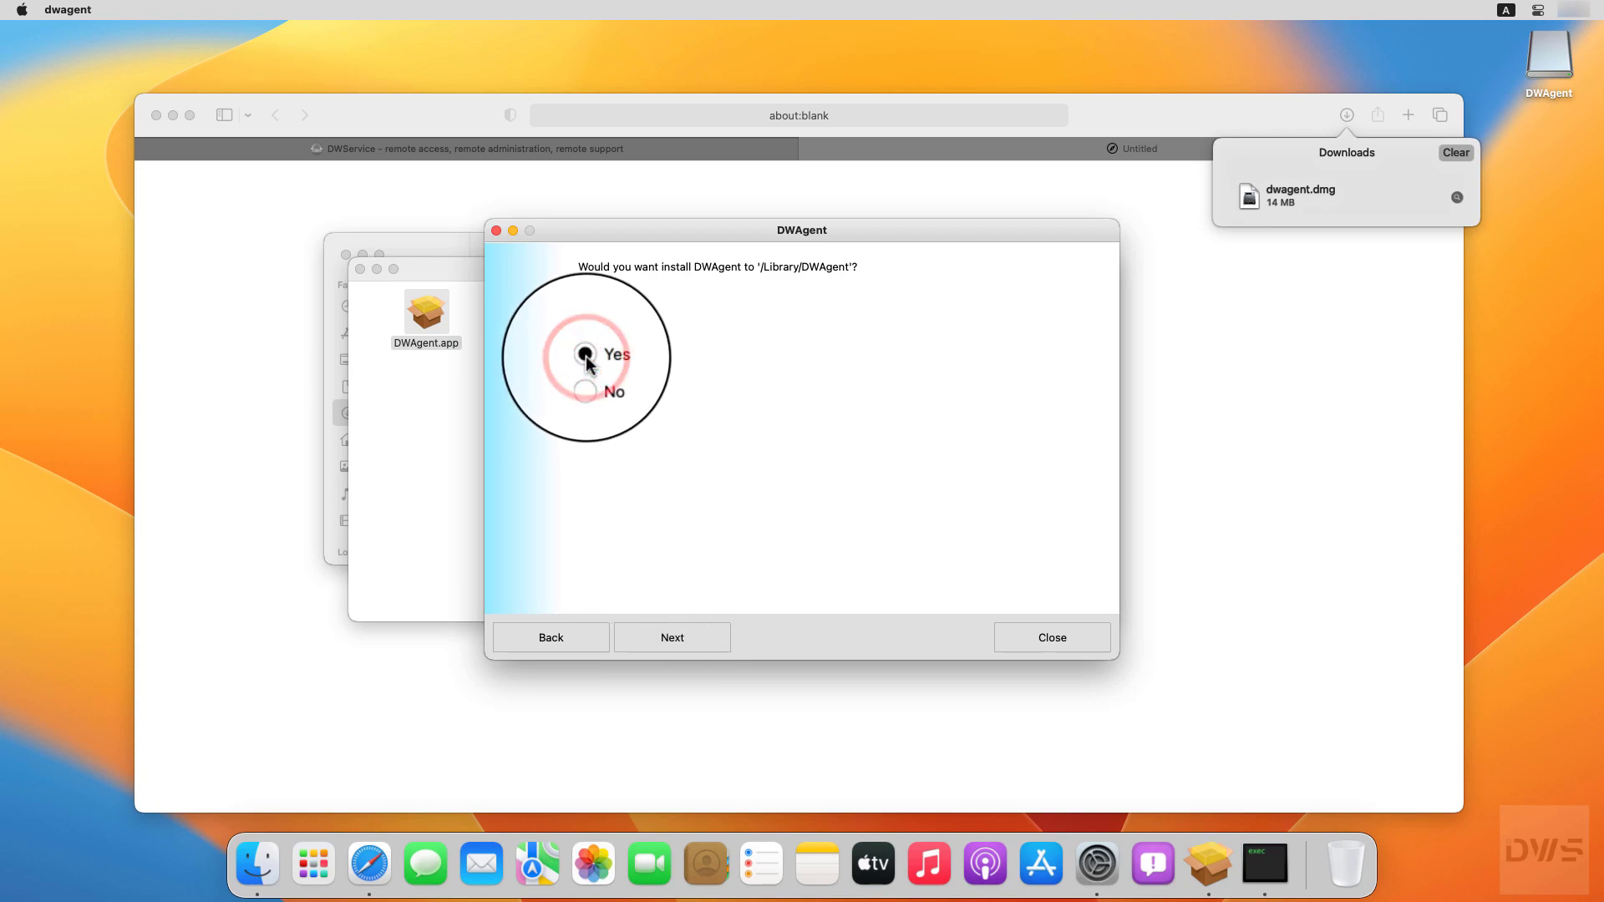
{"action": "left_click", "coordinate": [673, 647]}
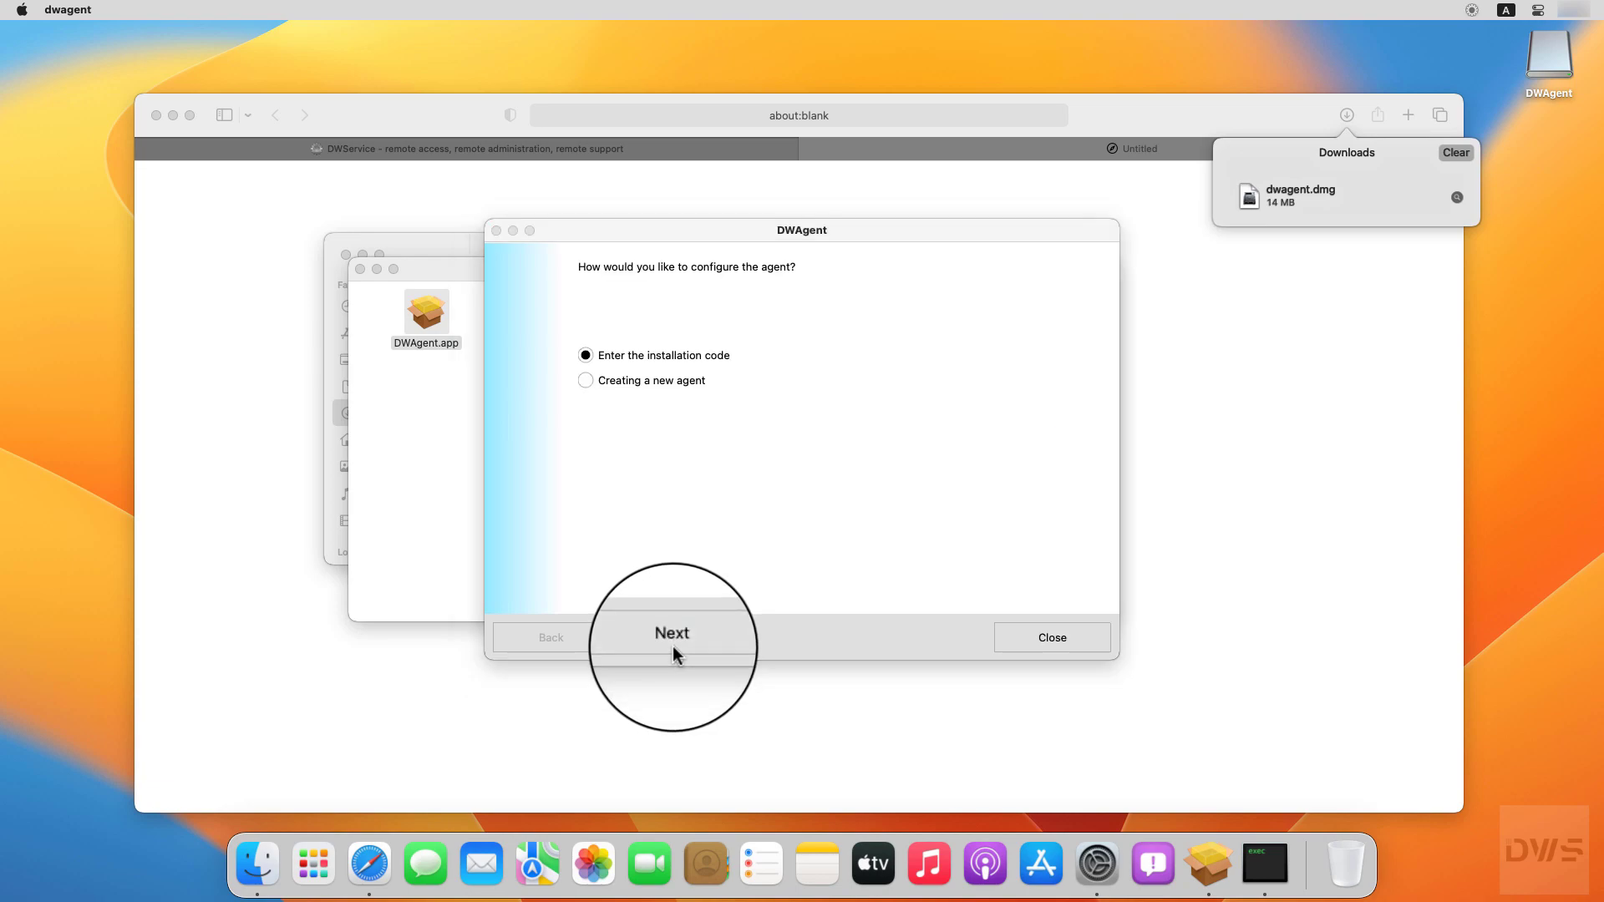
Step: Configure the agent by entering the installation code shown in DWService
{"action": "left_click", "coordinate": [586, 356]}
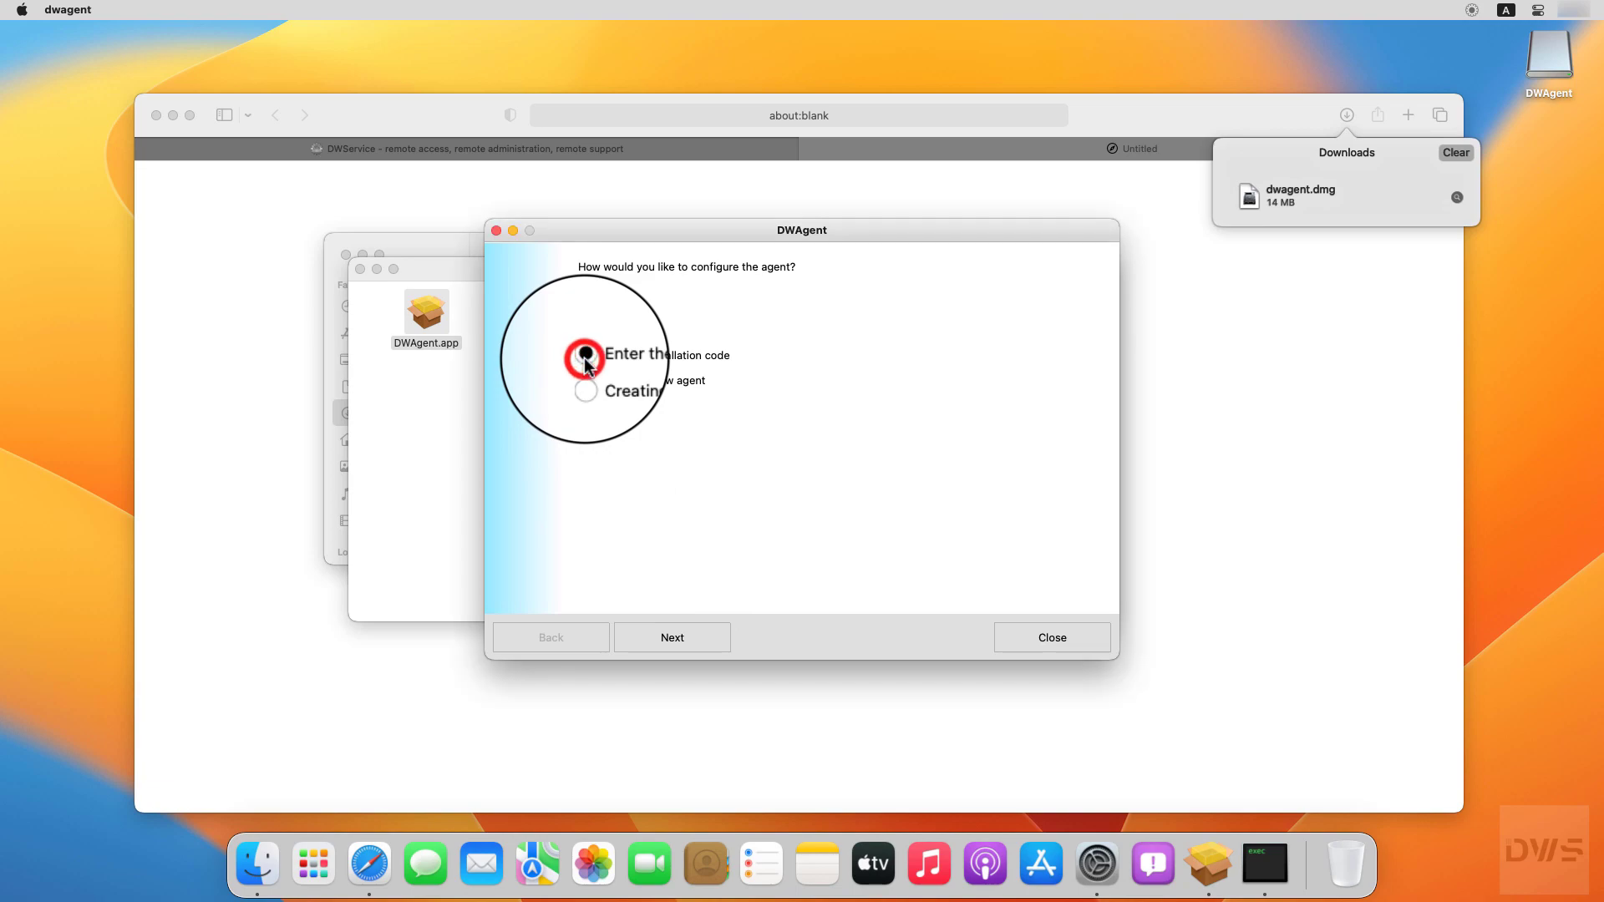
{"action": "left_click", "coordinate": [674, 653]}
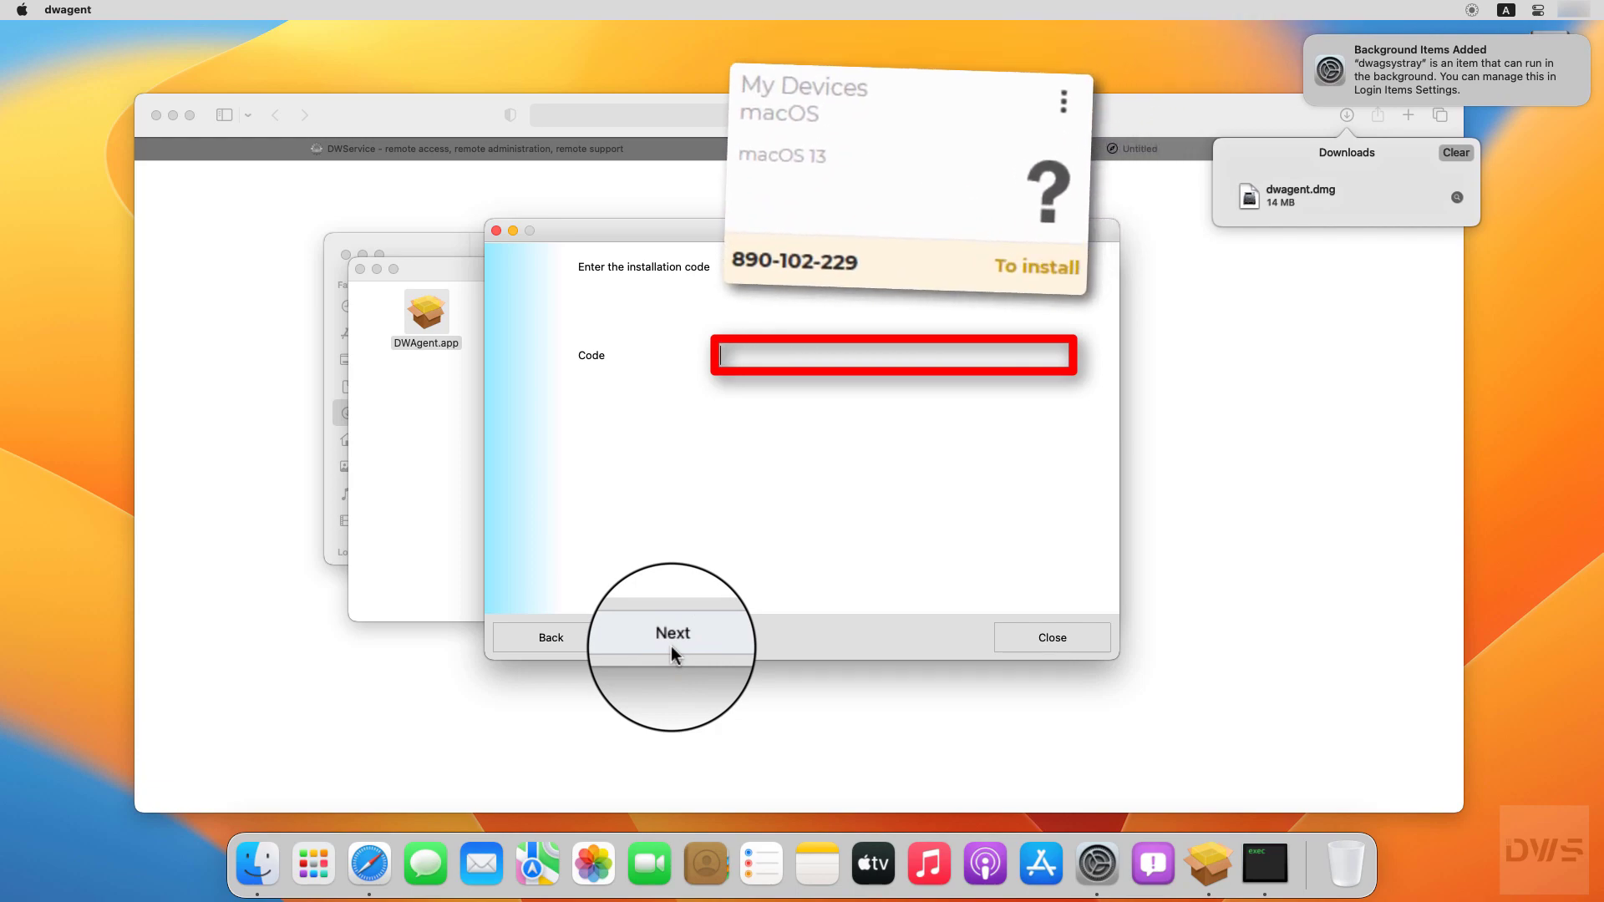
{"action": "type", "text": "890"}
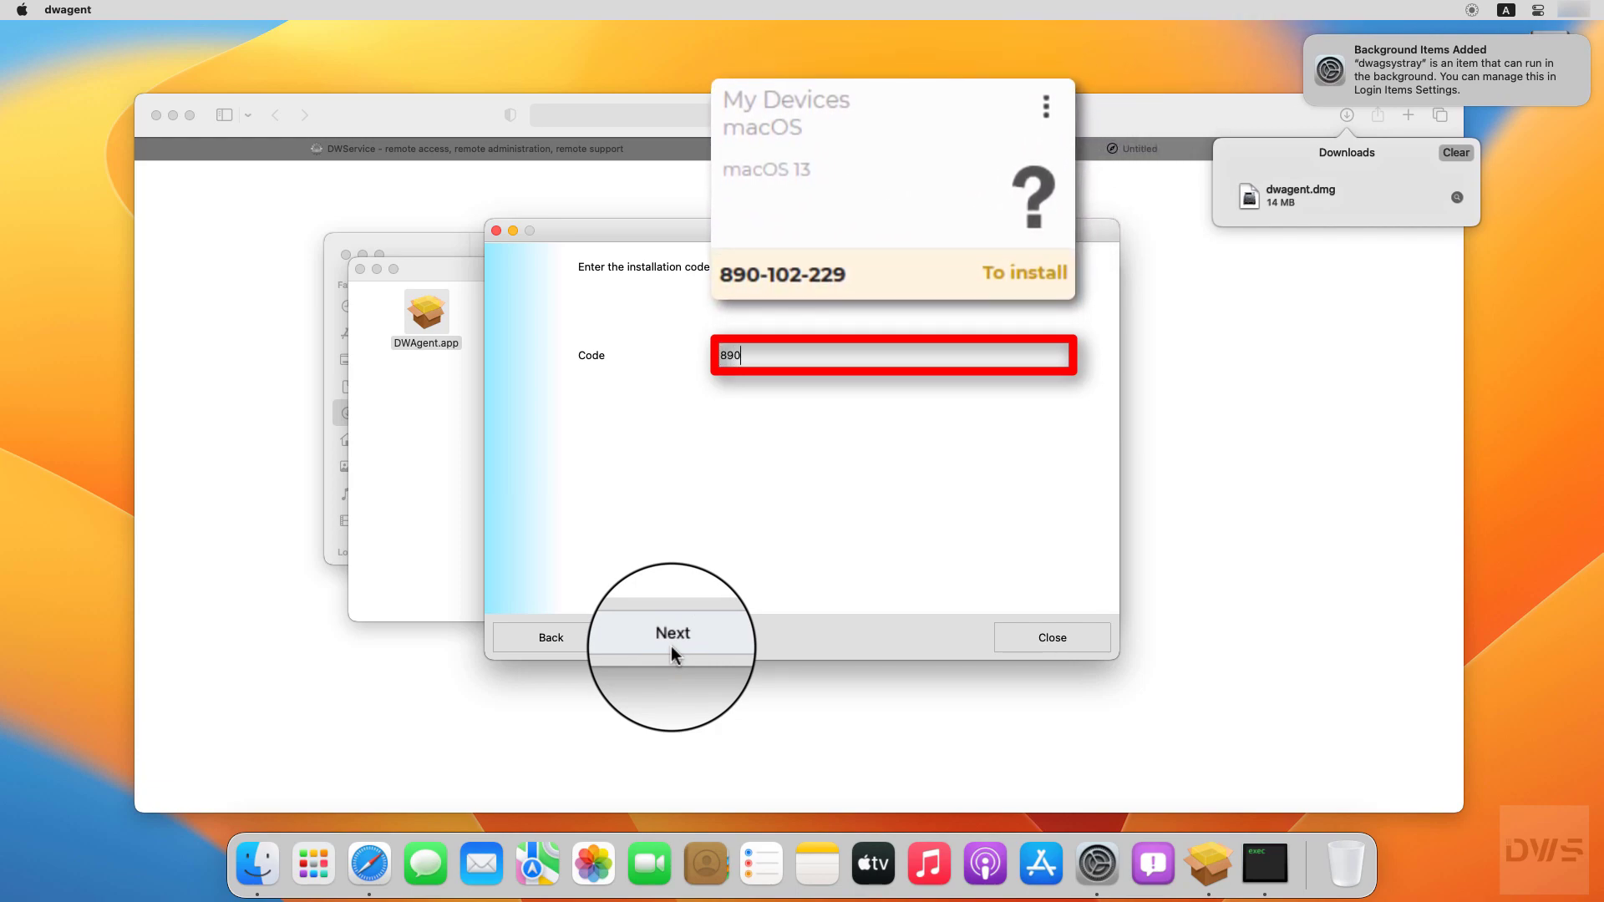
{"action": "type", "text": "-102-229"}
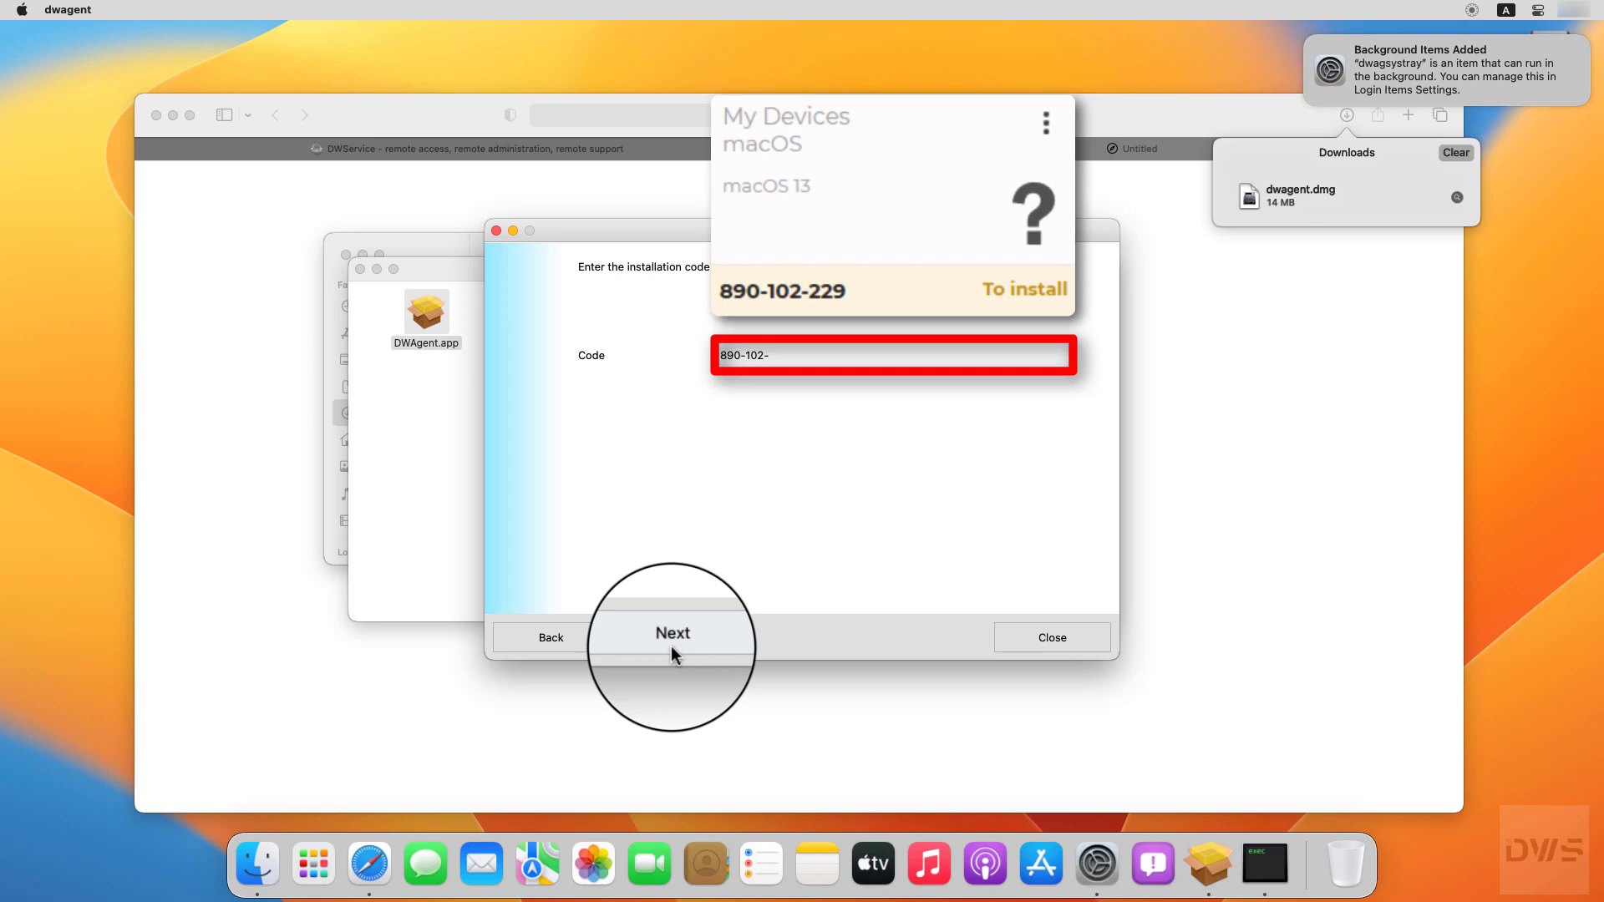
{"action": "left_click", "coordinate": [674, 652]}
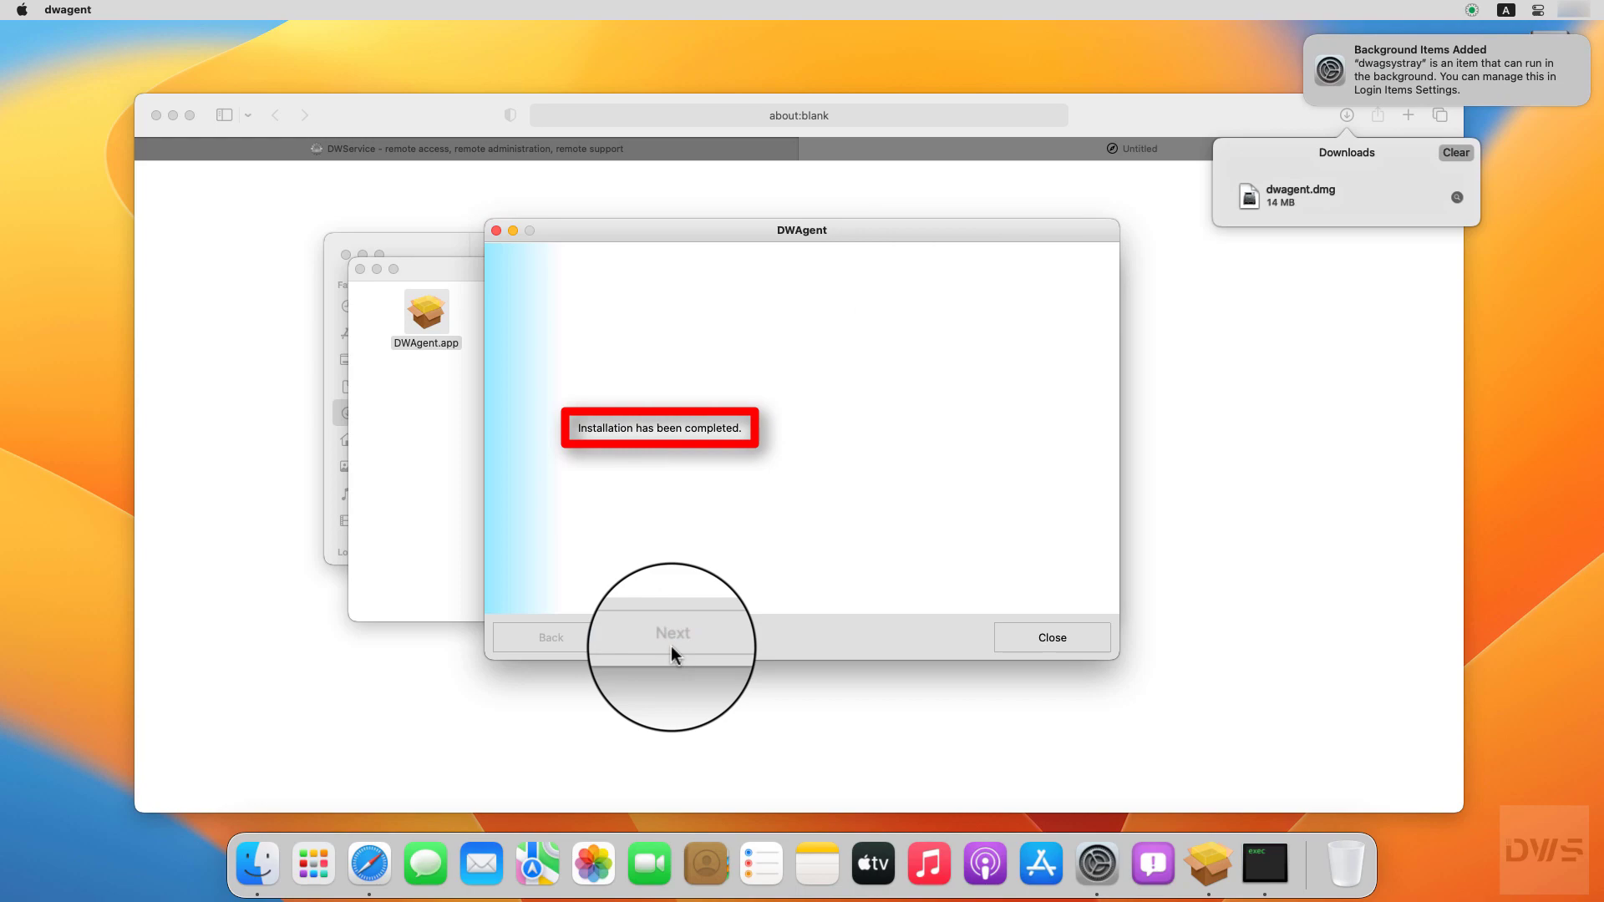
Step: Close the finished installer, the DWAgent and Downloads windows, and Safari
{"action": "left_click", "coordinate": [1058, 651]}
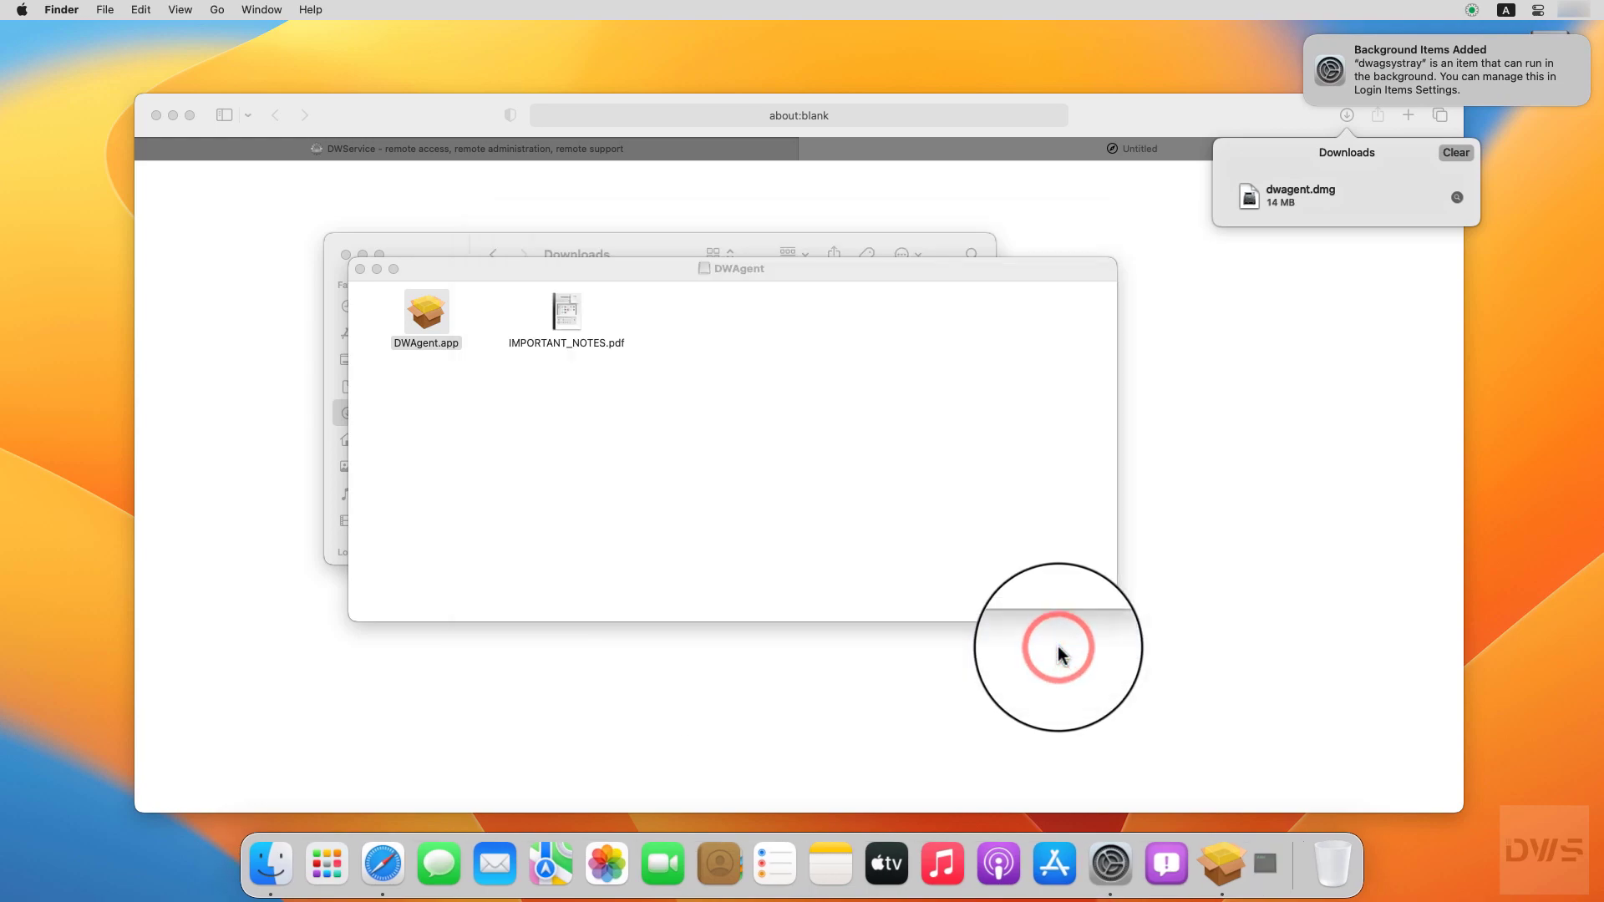
{"action": "left_click", "coordinate": [359, 268]}
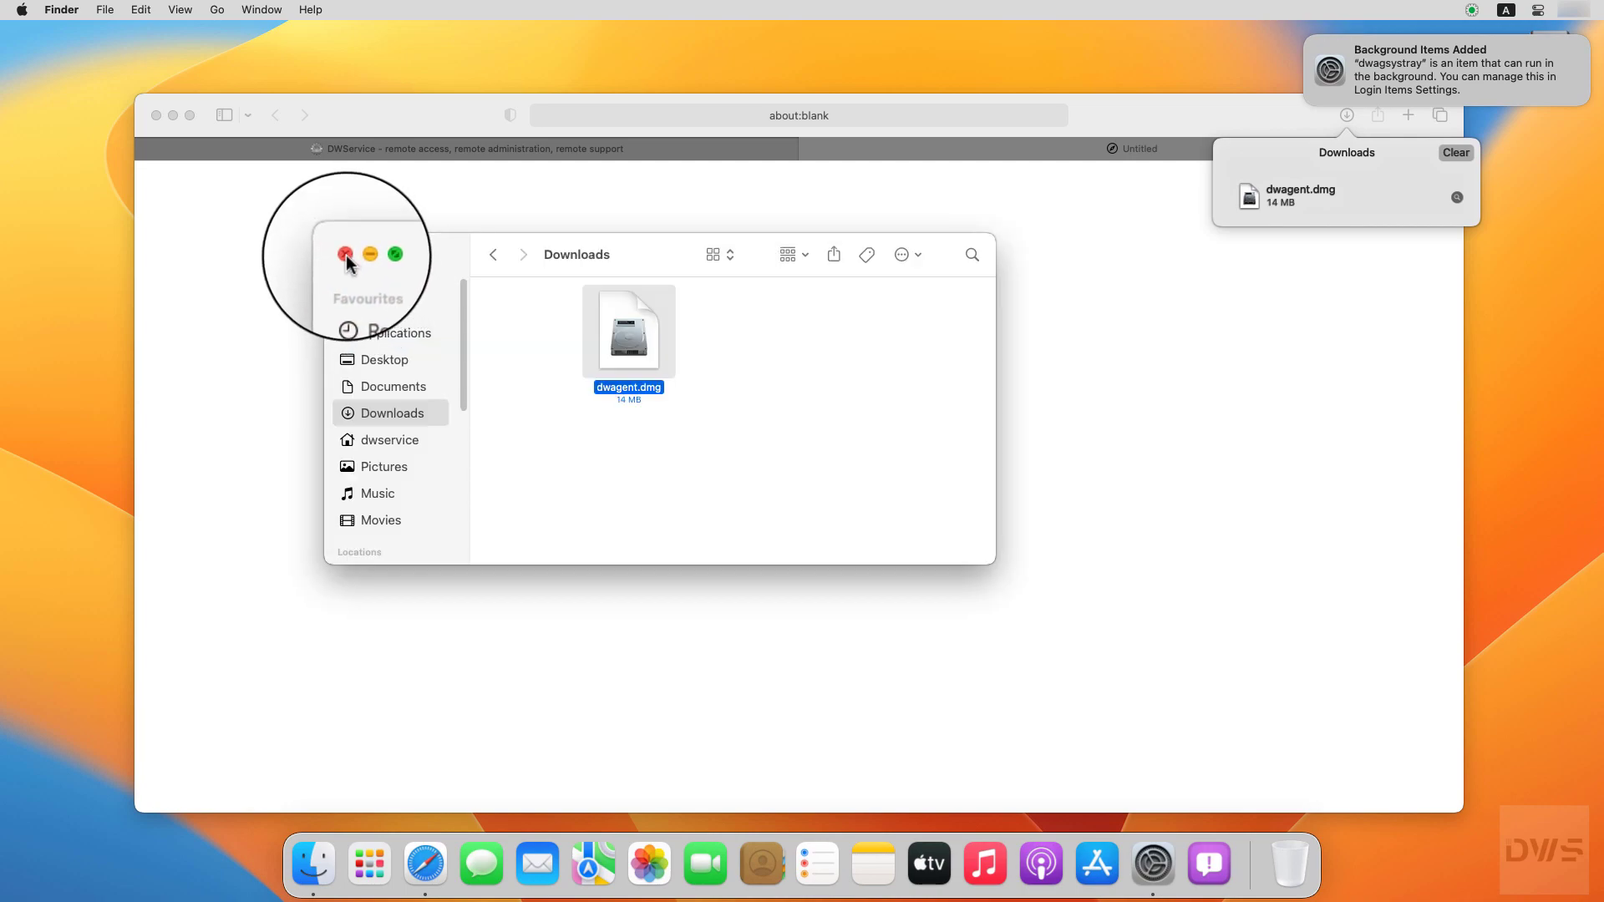
{"action": "left_click", "coordinate": [346, 254]}
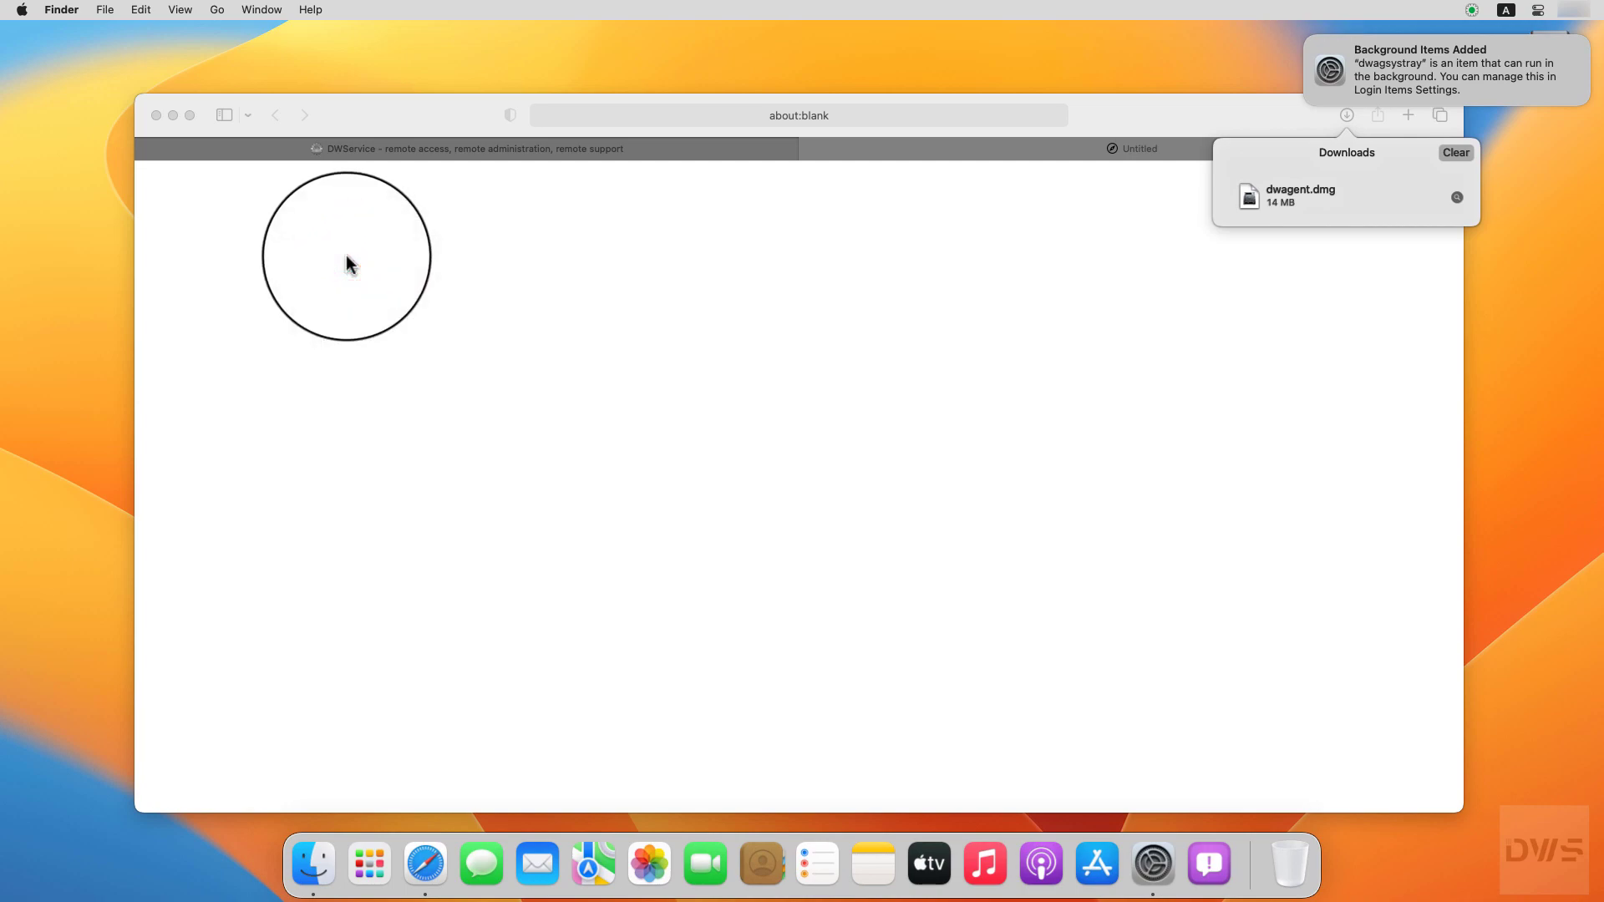
{"action": "left_click", "coordinate": [156, 114]}
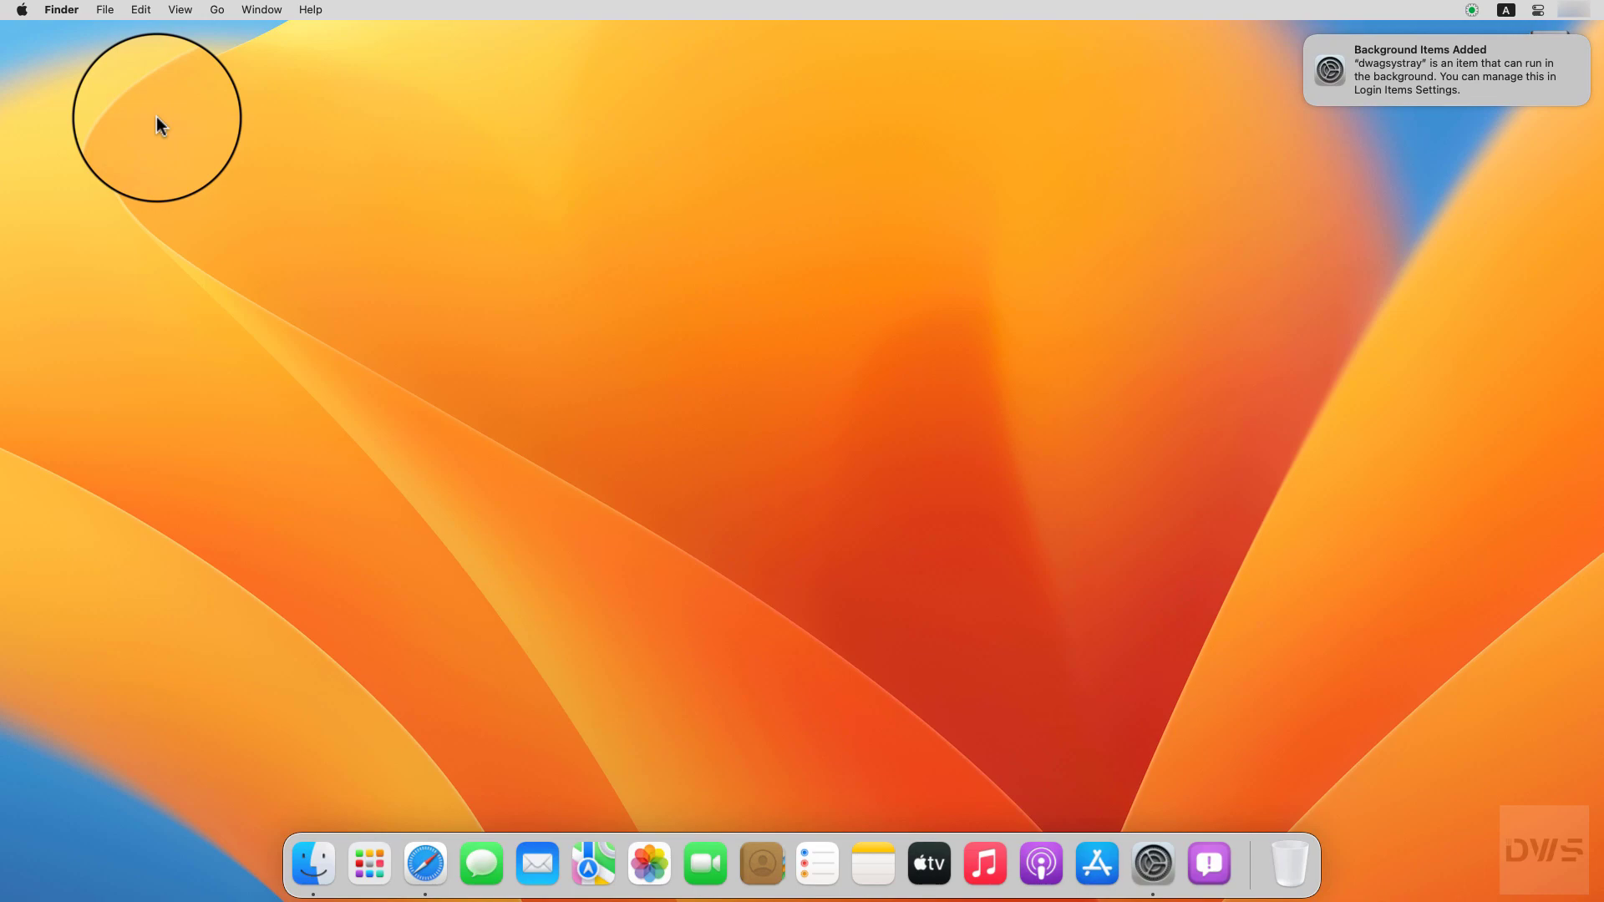
Step: Go to Privacy & Security > Accessibility in System Settings
{"action": "left_click", "coordinate": [1154, 869]}
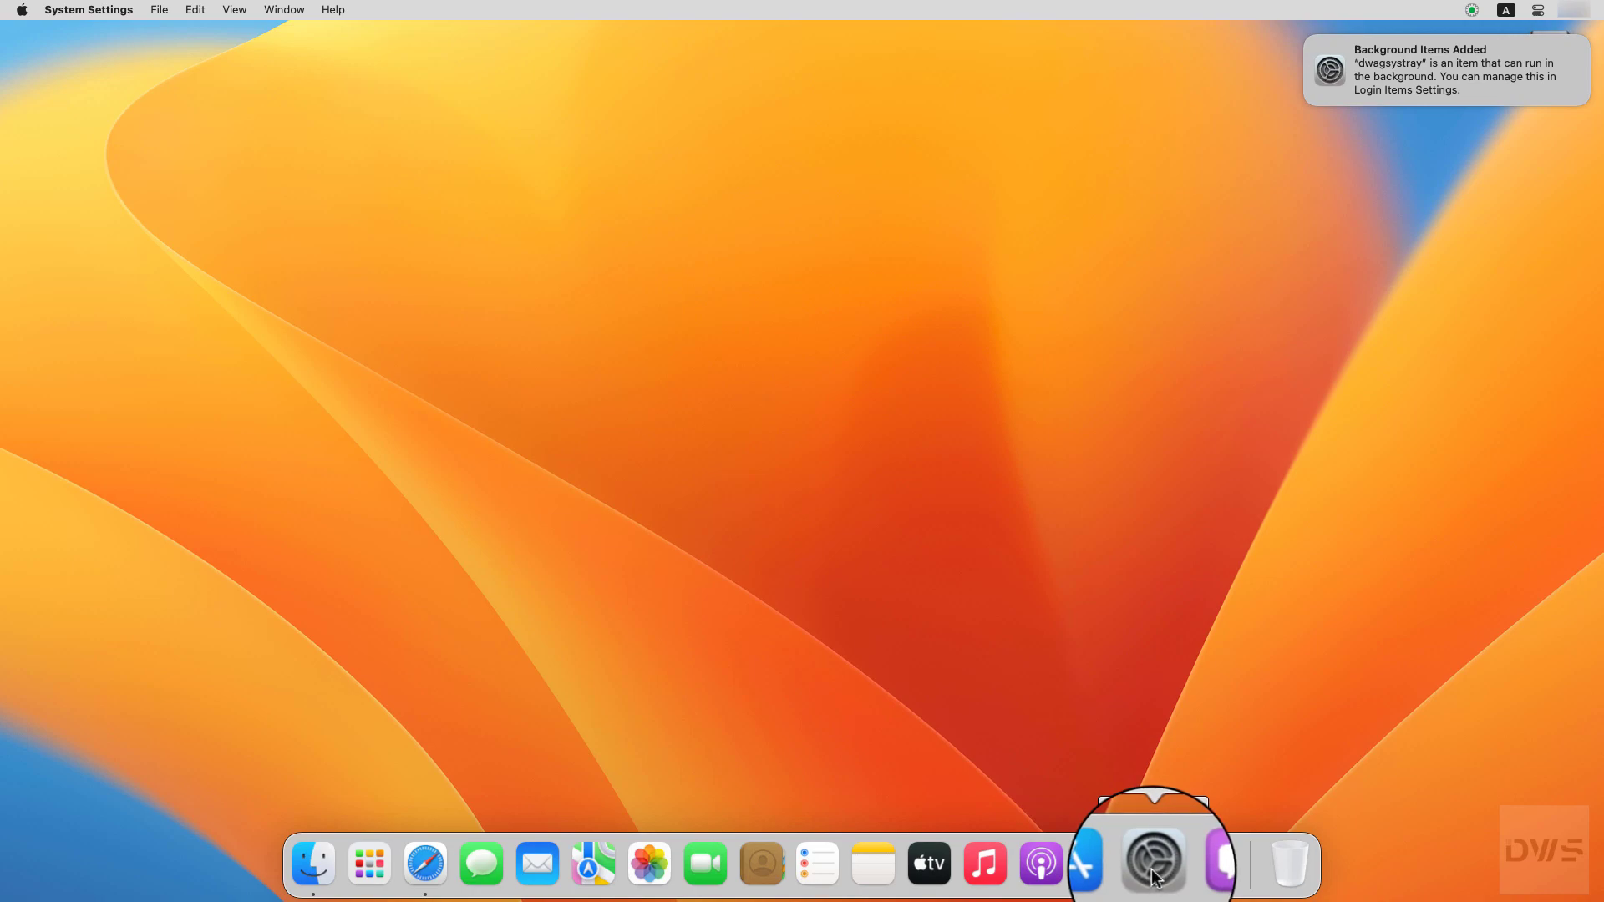
{"action": "left_click", "coordinate": [1153, 873]}
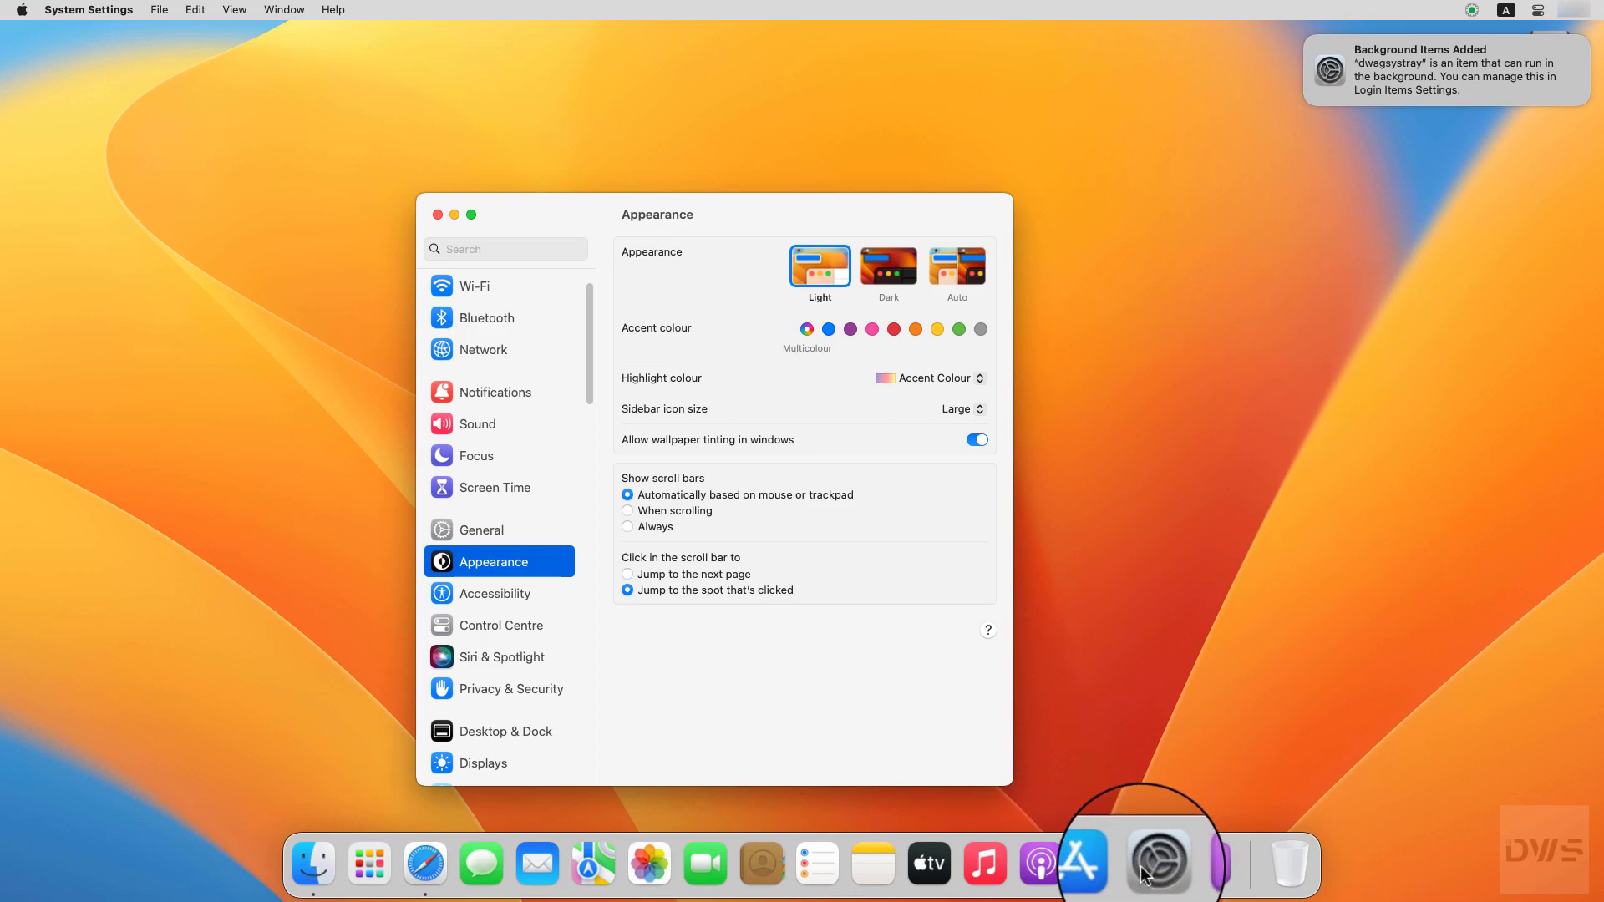
{"action": "left_click", "coordinate": [445, 690]}
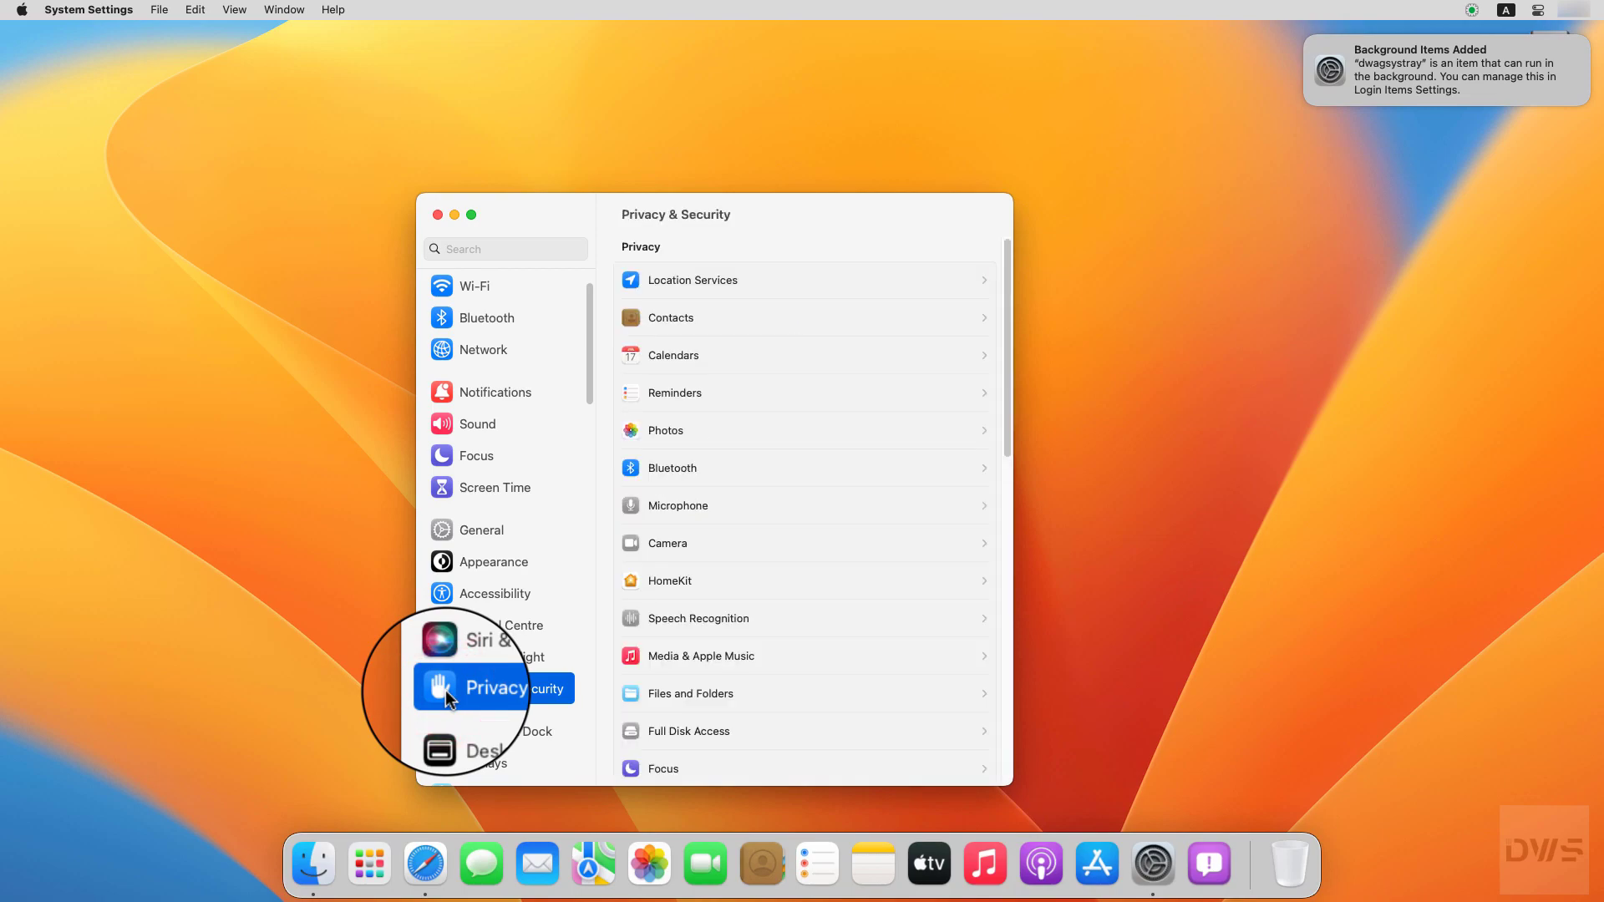
{"action": "left_click_drag", "start_coordinate": [1007, 448], "coordinate": [984, 512]}
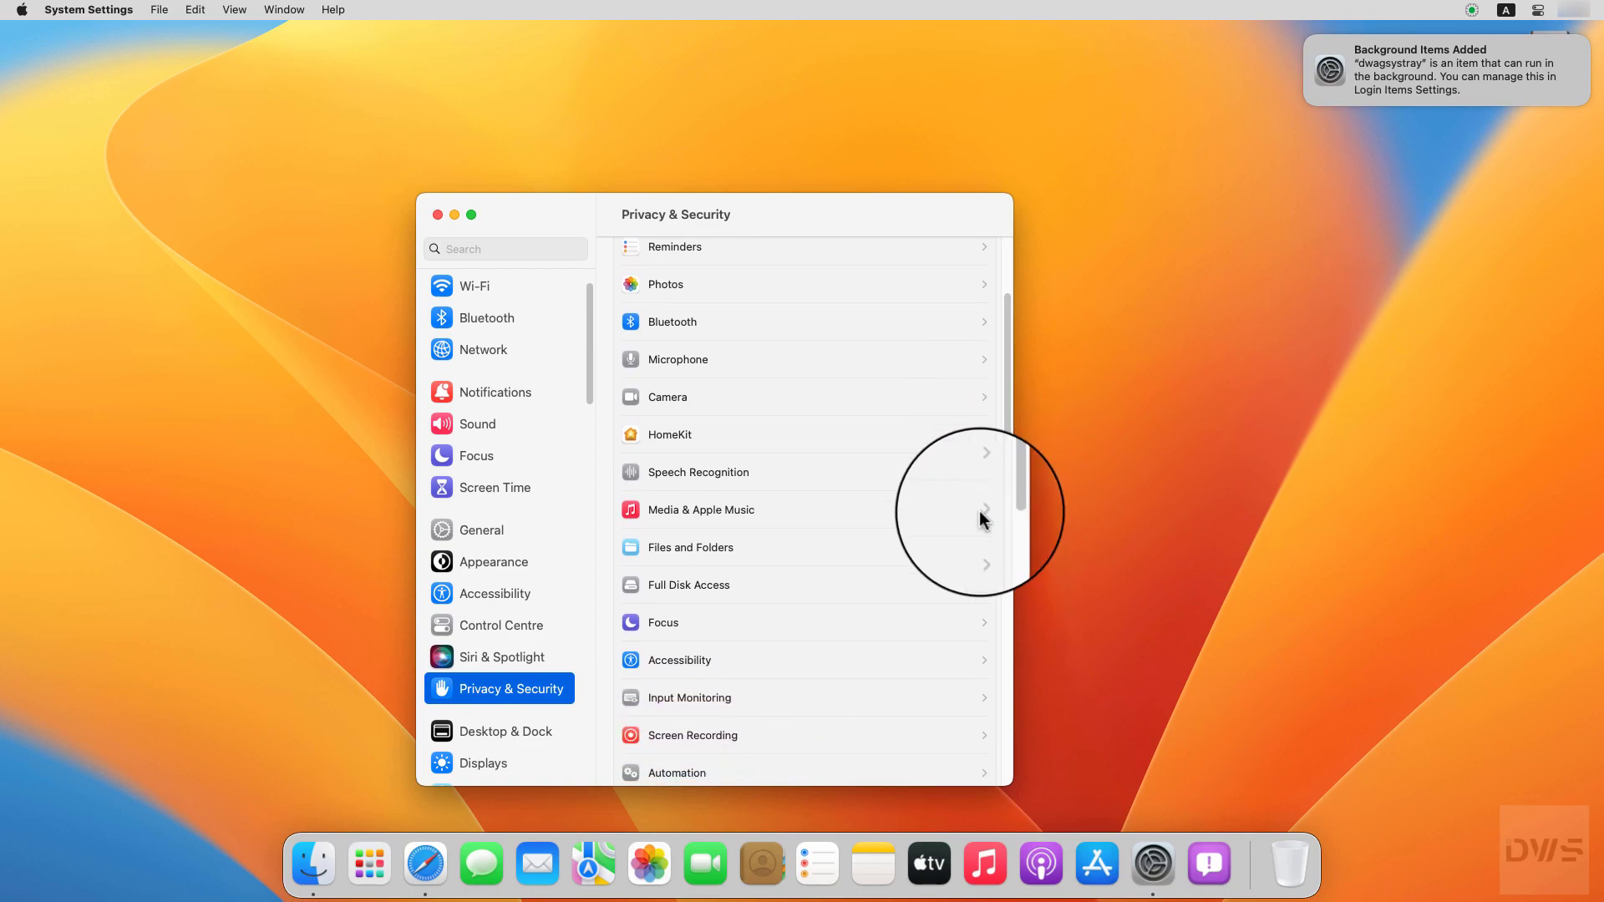
{"action": "left_click", "coordinate": [633, 665]}
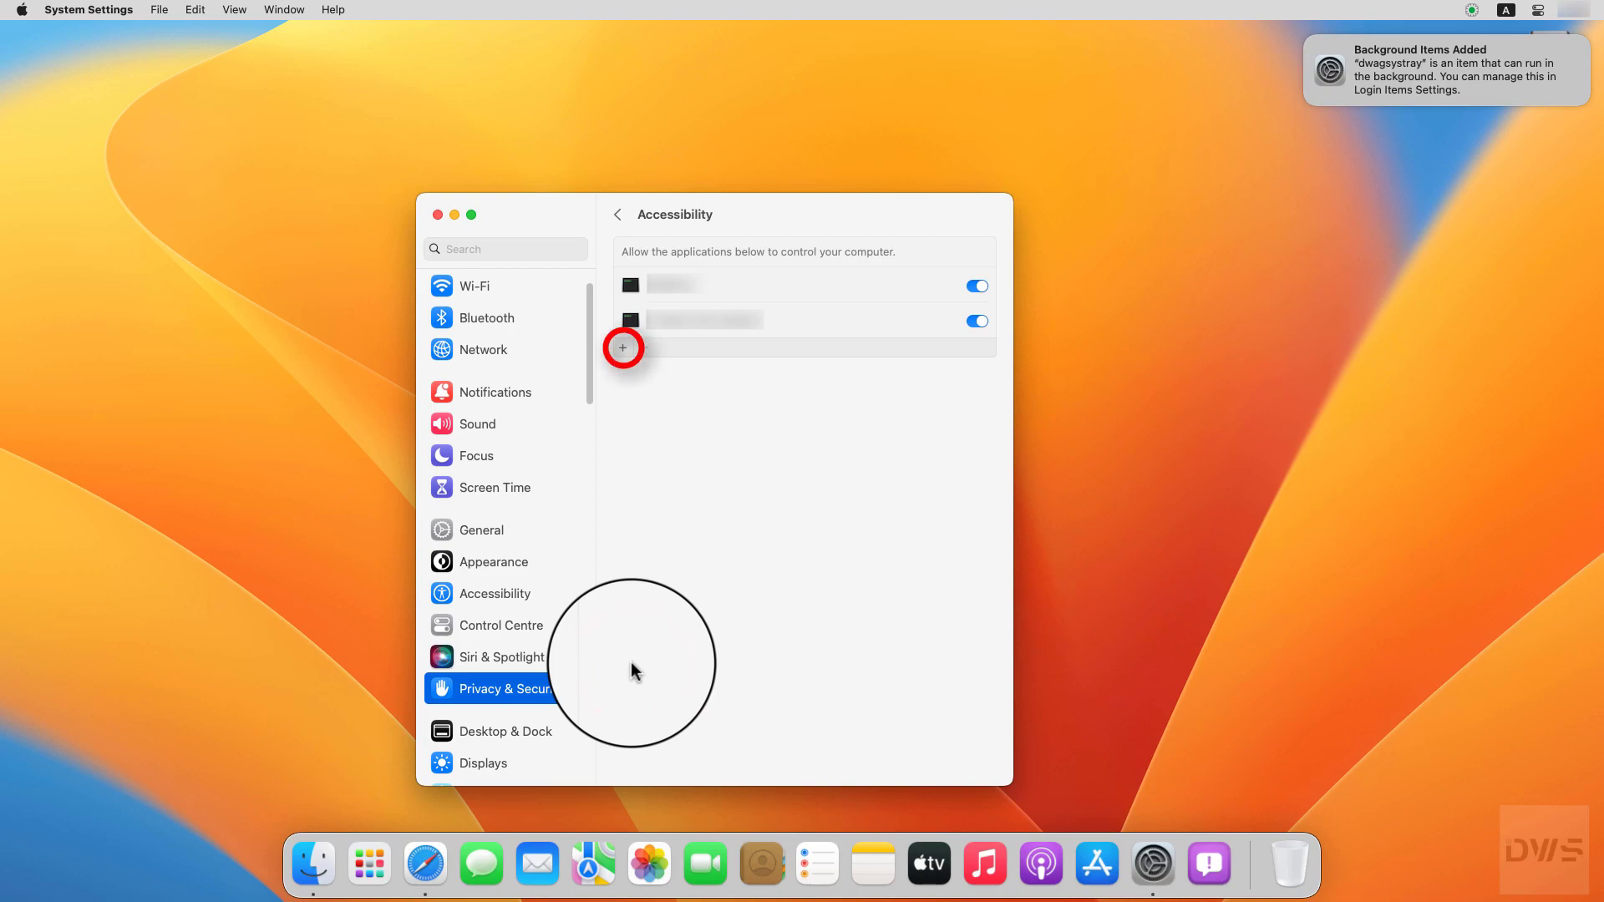
Step: Add an app to the Accessibility list, authorising the change with the admin password
{"action": "left_click", "coordinate": [623, 347]}
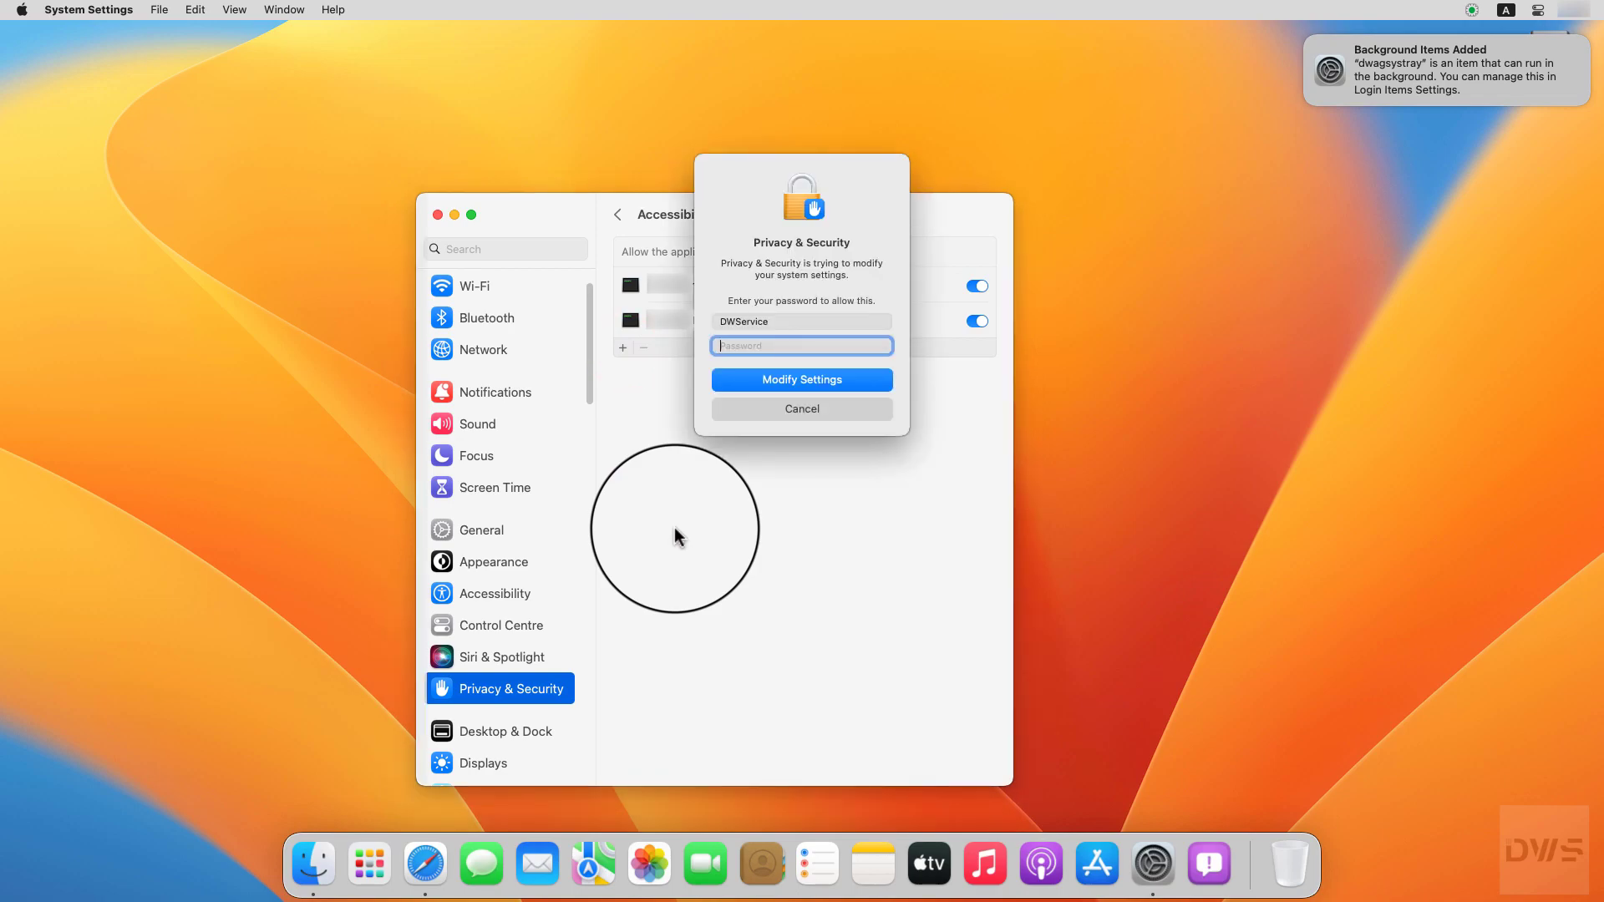
{"action": "type", "text": "•••••••"}
{"action": "left_click", "coordinate": [798, 382]}
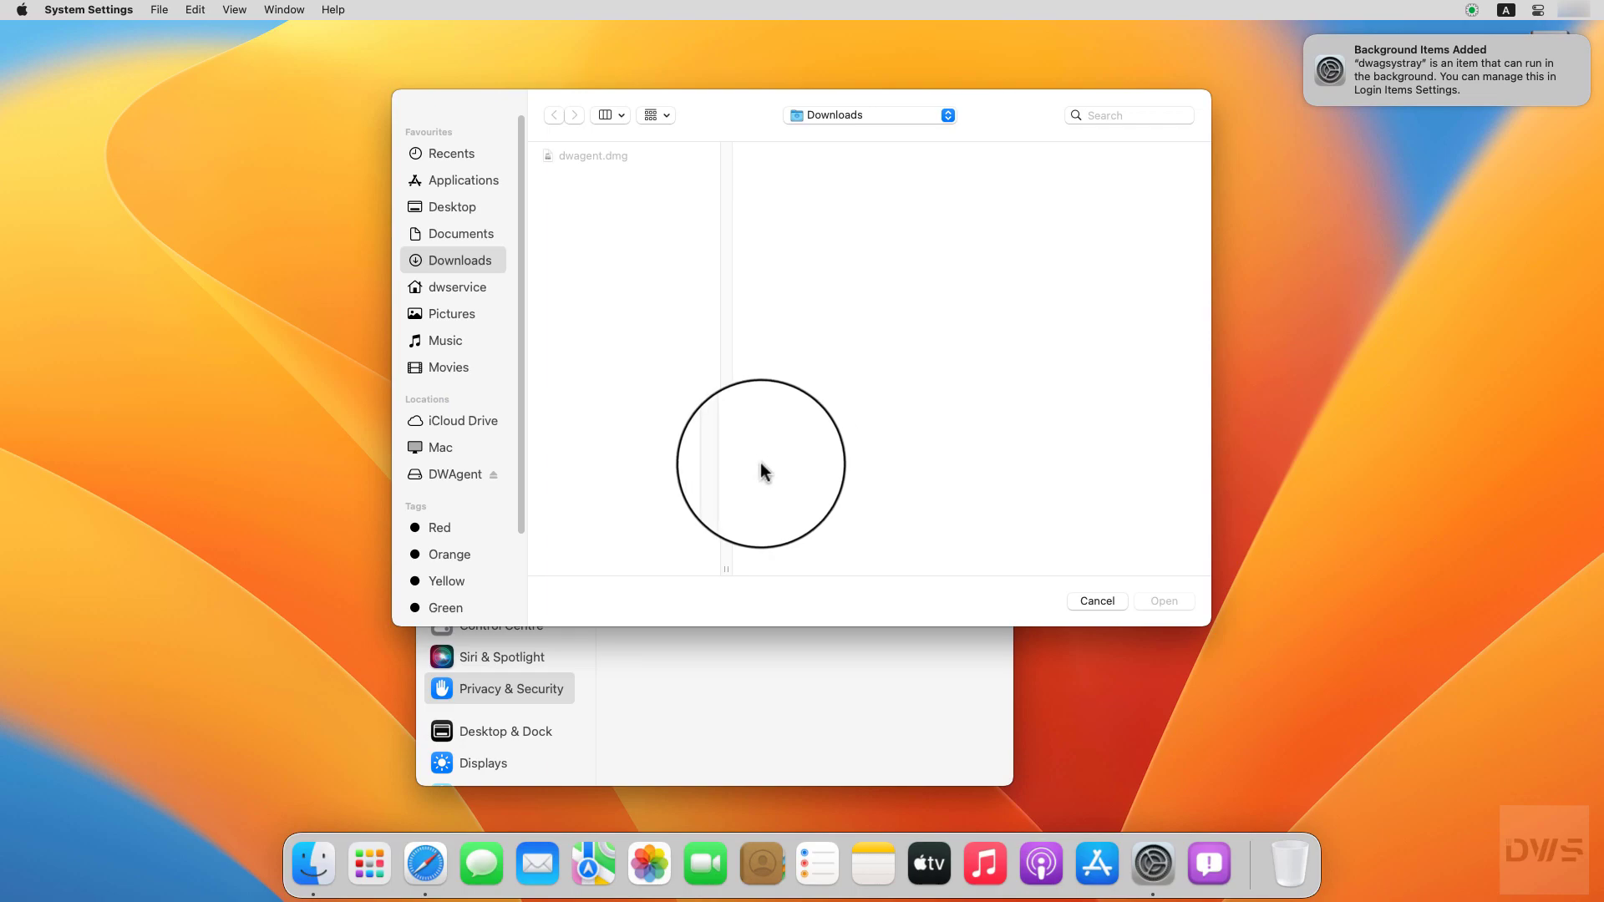
Step: Add dwagguilnc from /Library/DWAgent/native to the Accessibility allowed apps list
{"action": "left_click", "coordinate": [439, 450]}
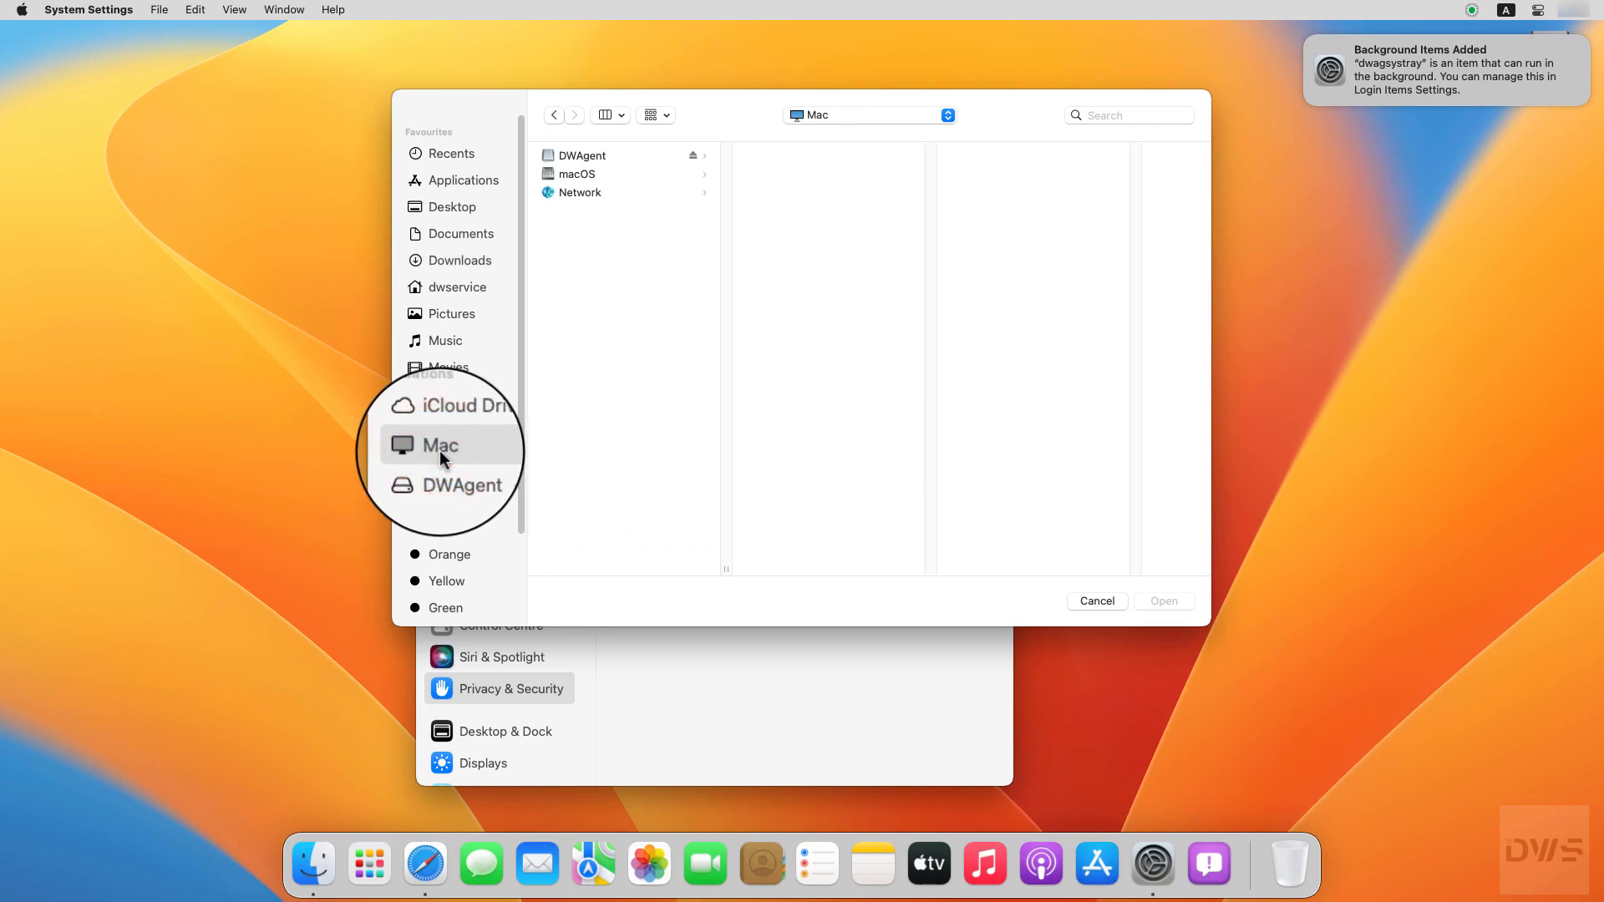
{"action": "left_click", "coordinate": [574, 177]}
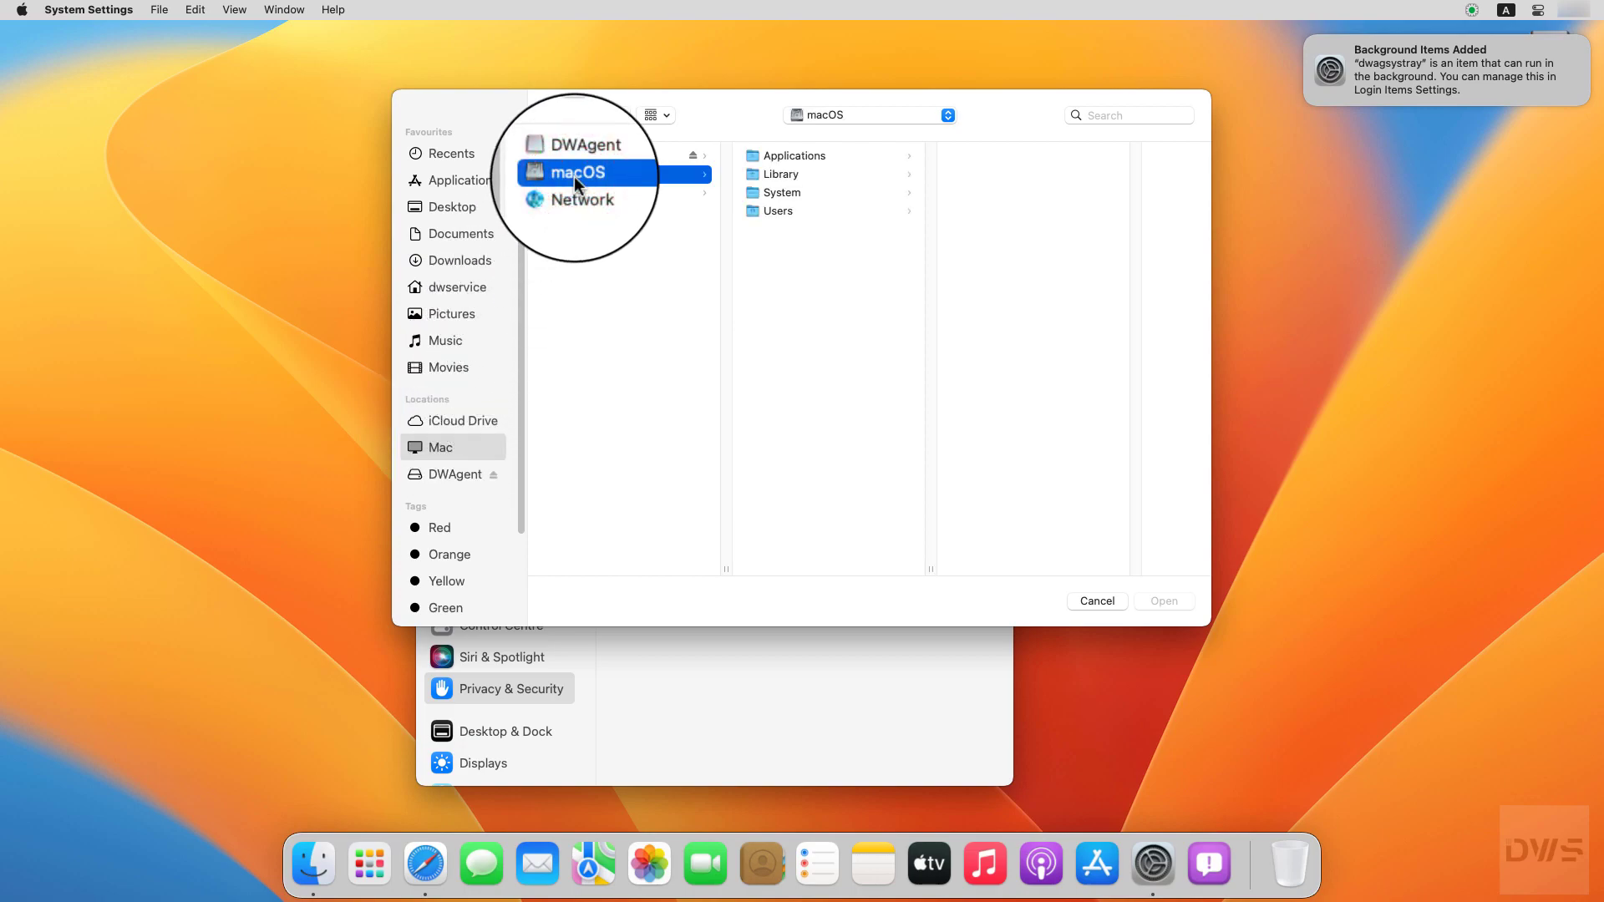
{"action": "left_click", "coordinate": [779, 178]}
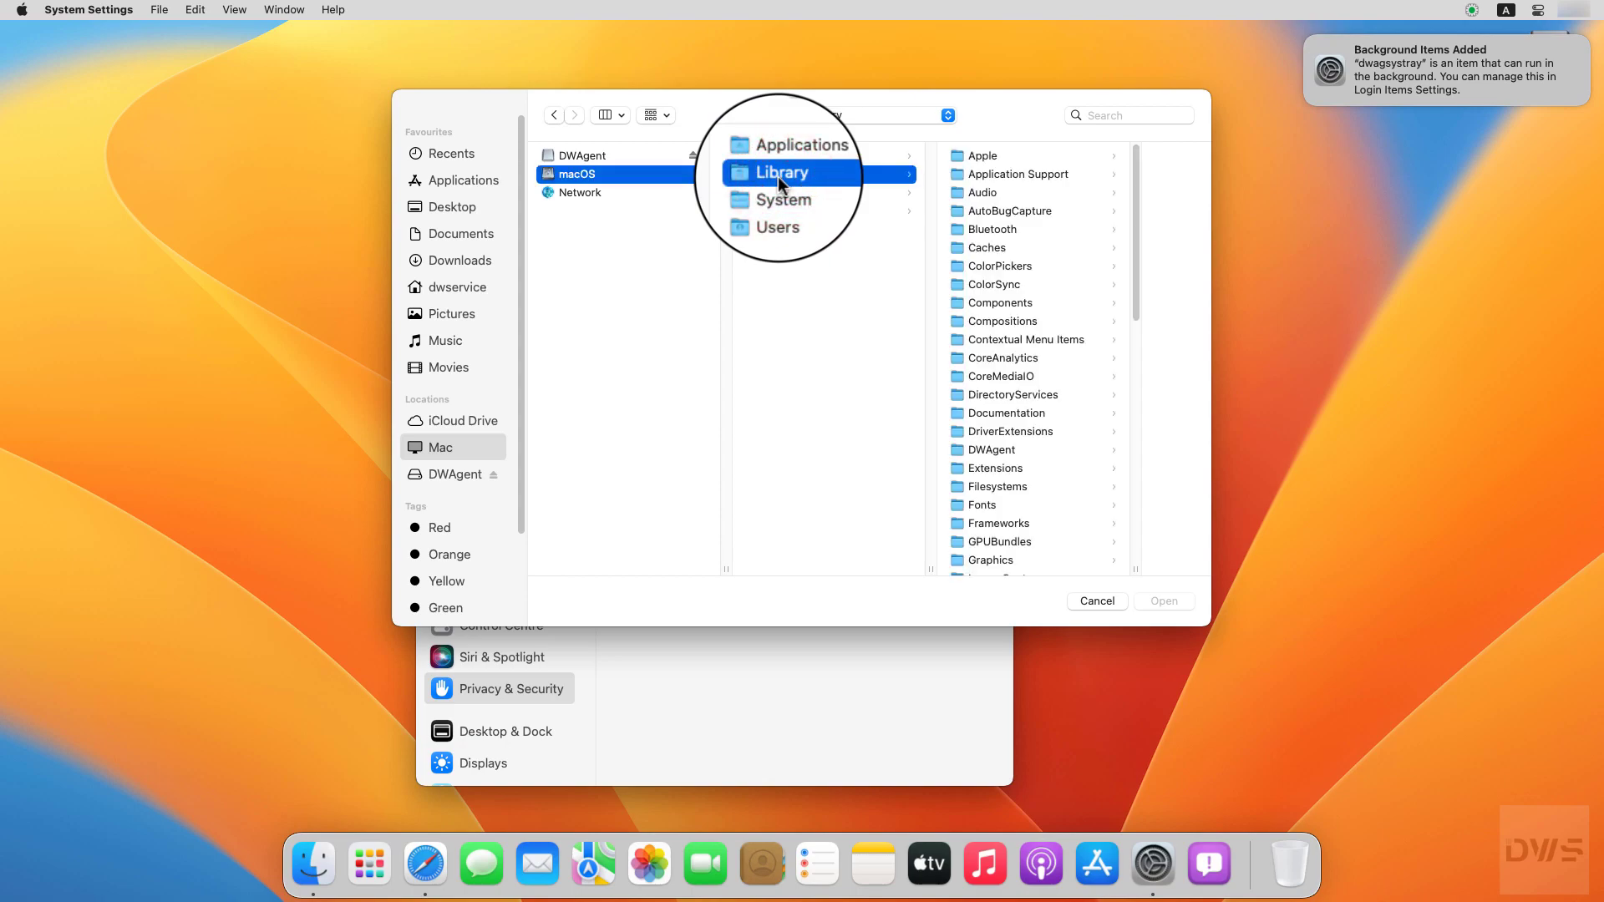
{"action": "left_click", "coordinate": [984, 452]}
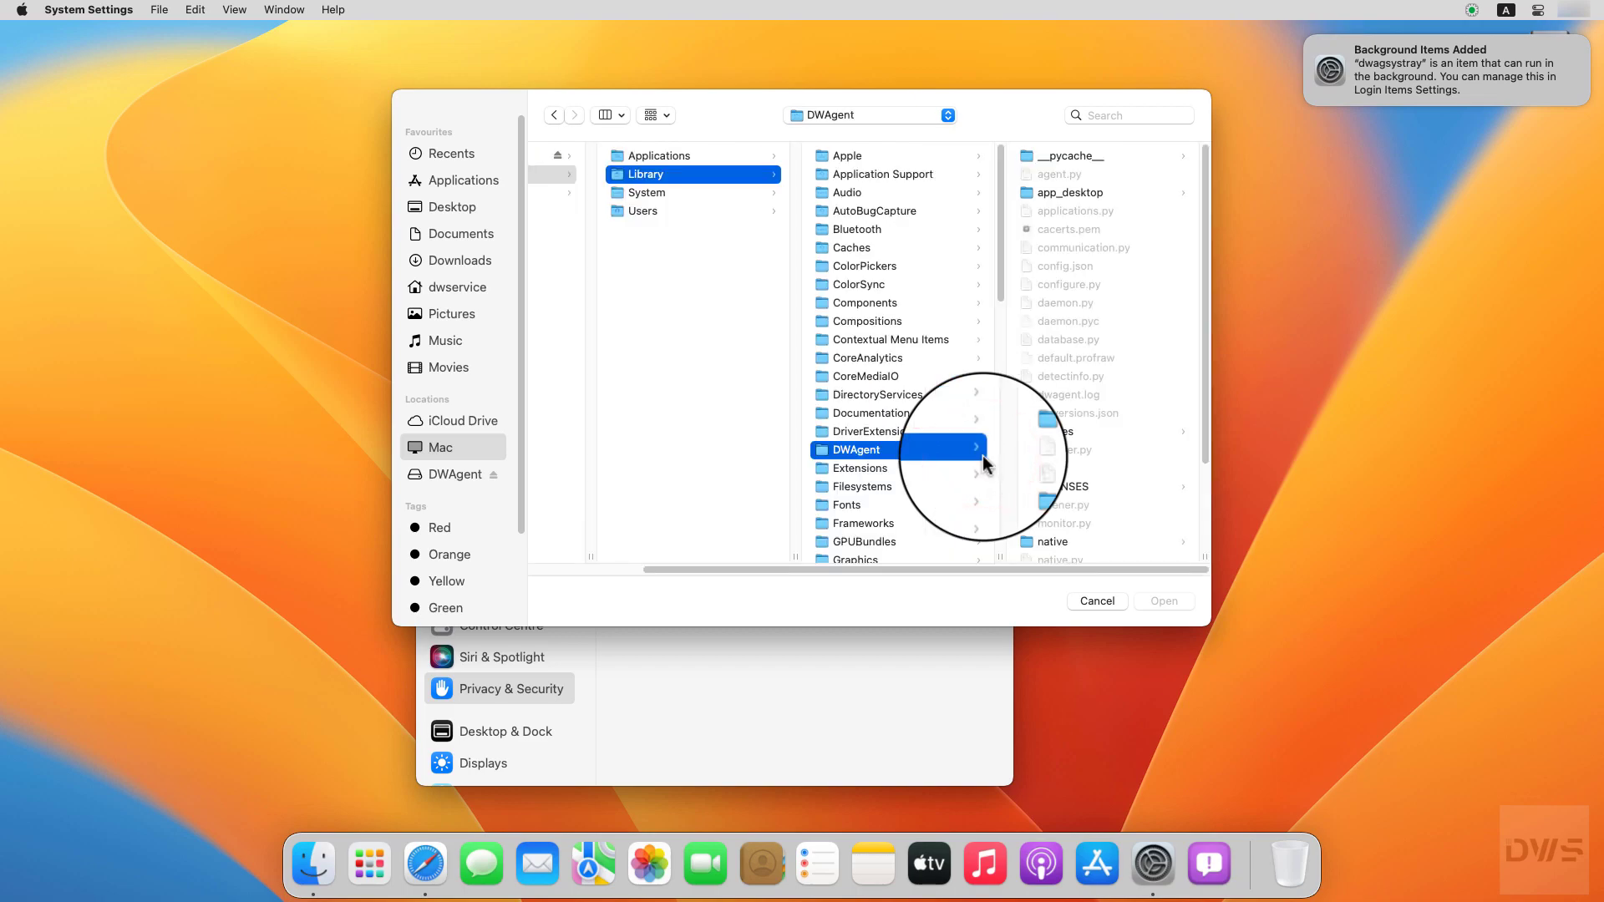
{"action": "left_click", "coordinate": [1044, 545]}
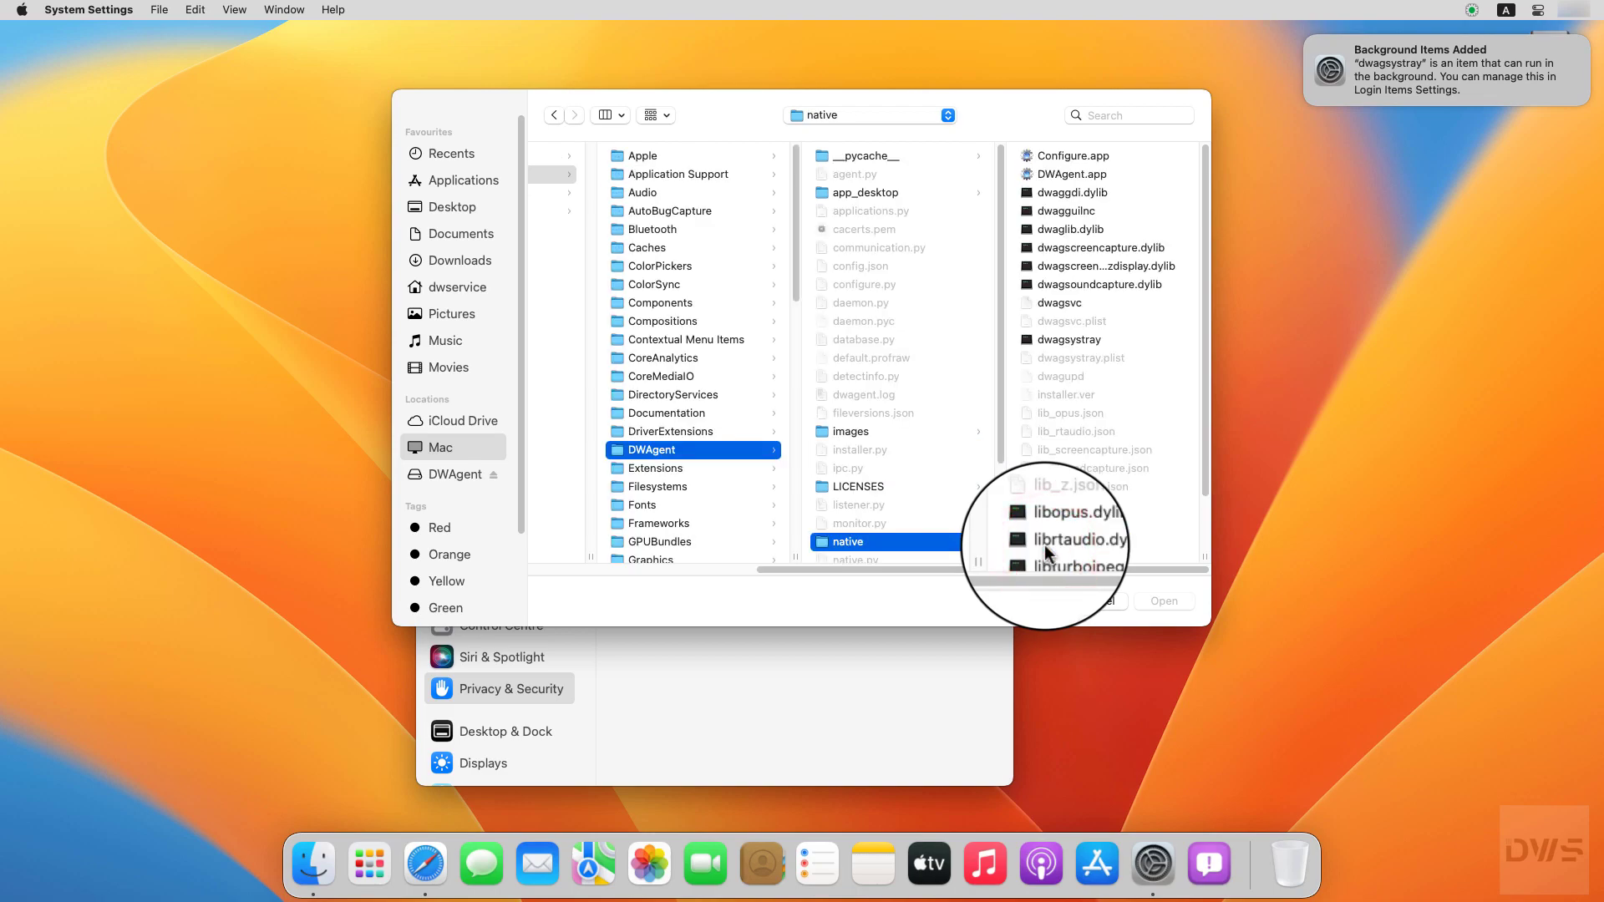
{"action": "left_click", "coordinate": [1063, 213]}
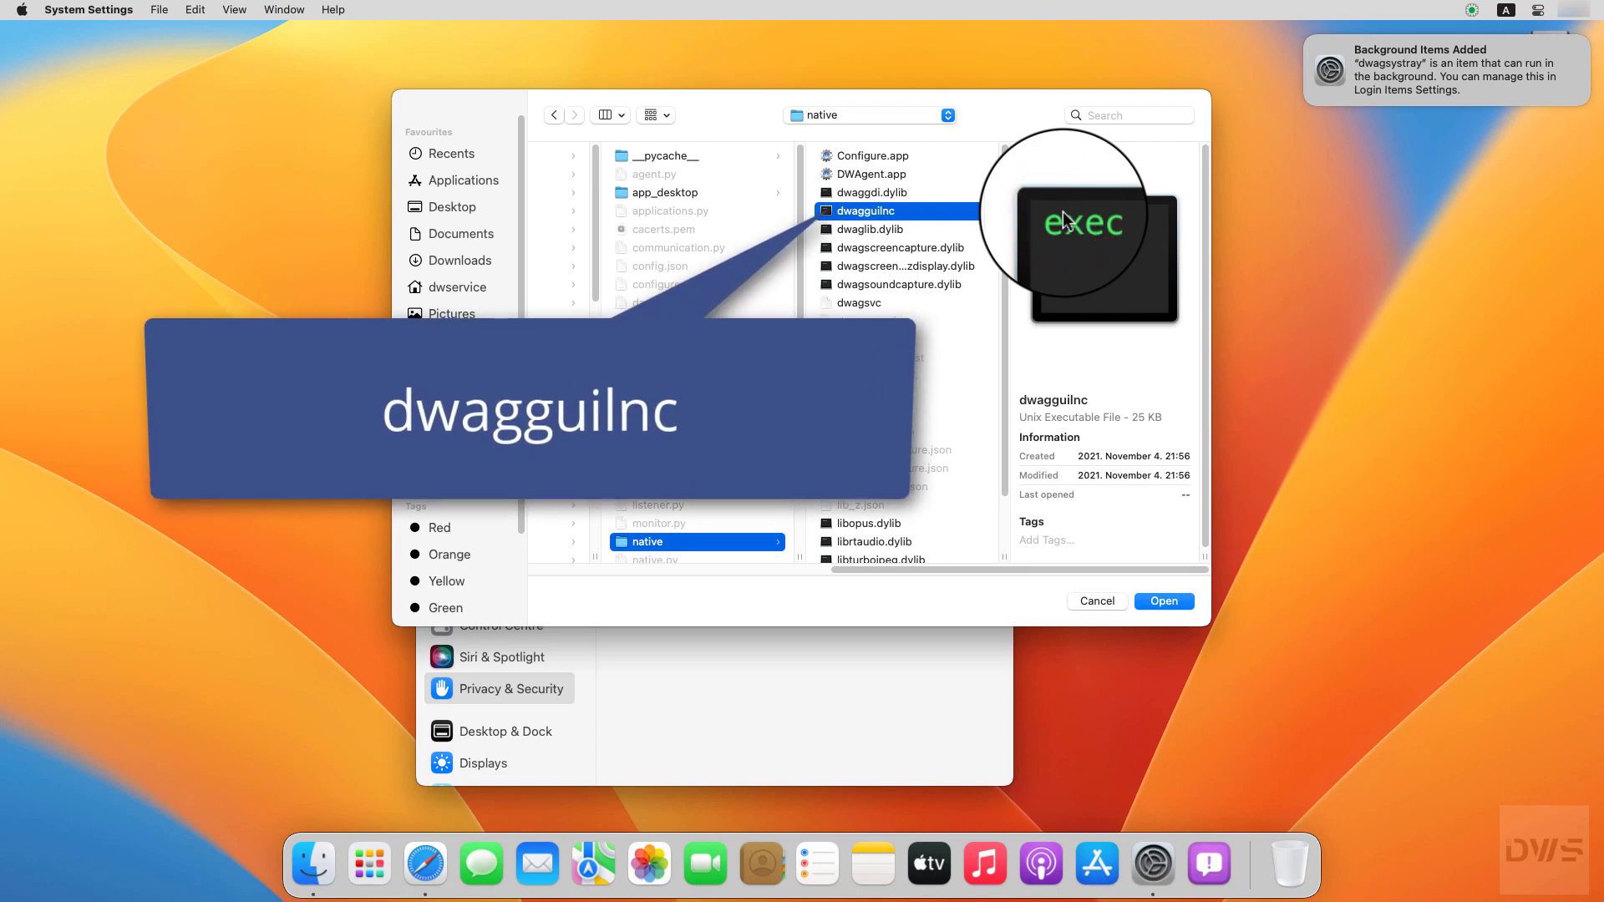
{"action": "left_click", "coordinate": [1161, 600]}
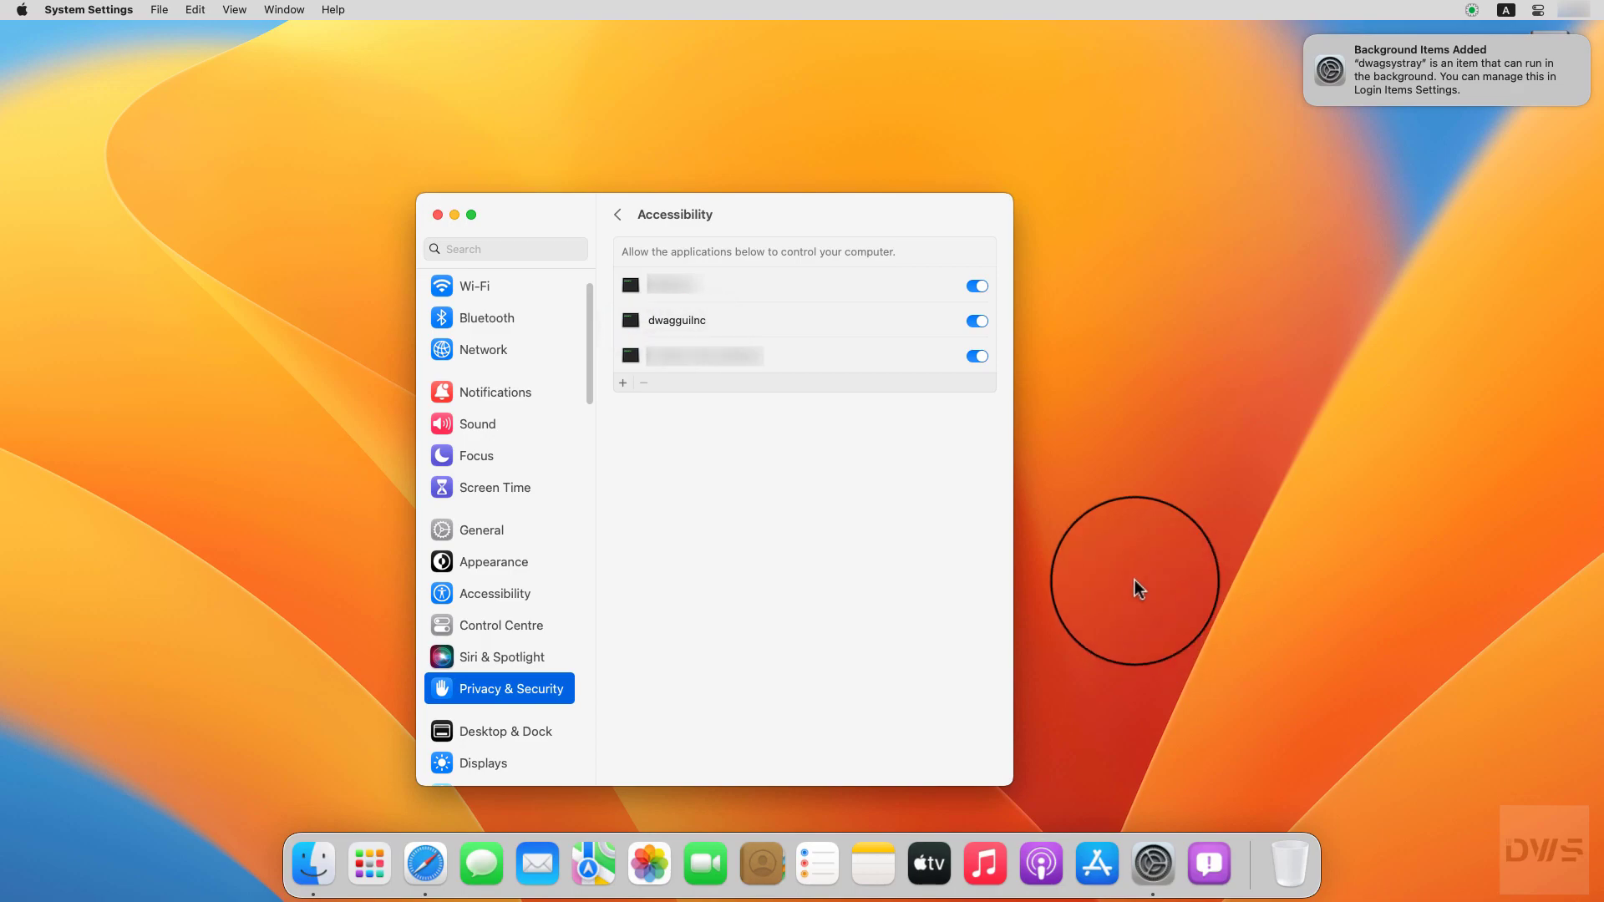
Step: Grant Screen Recording permission to dwagguilnc from DWAgent's native folder
{"action": "left_click", "coordinate": [619, 217]}
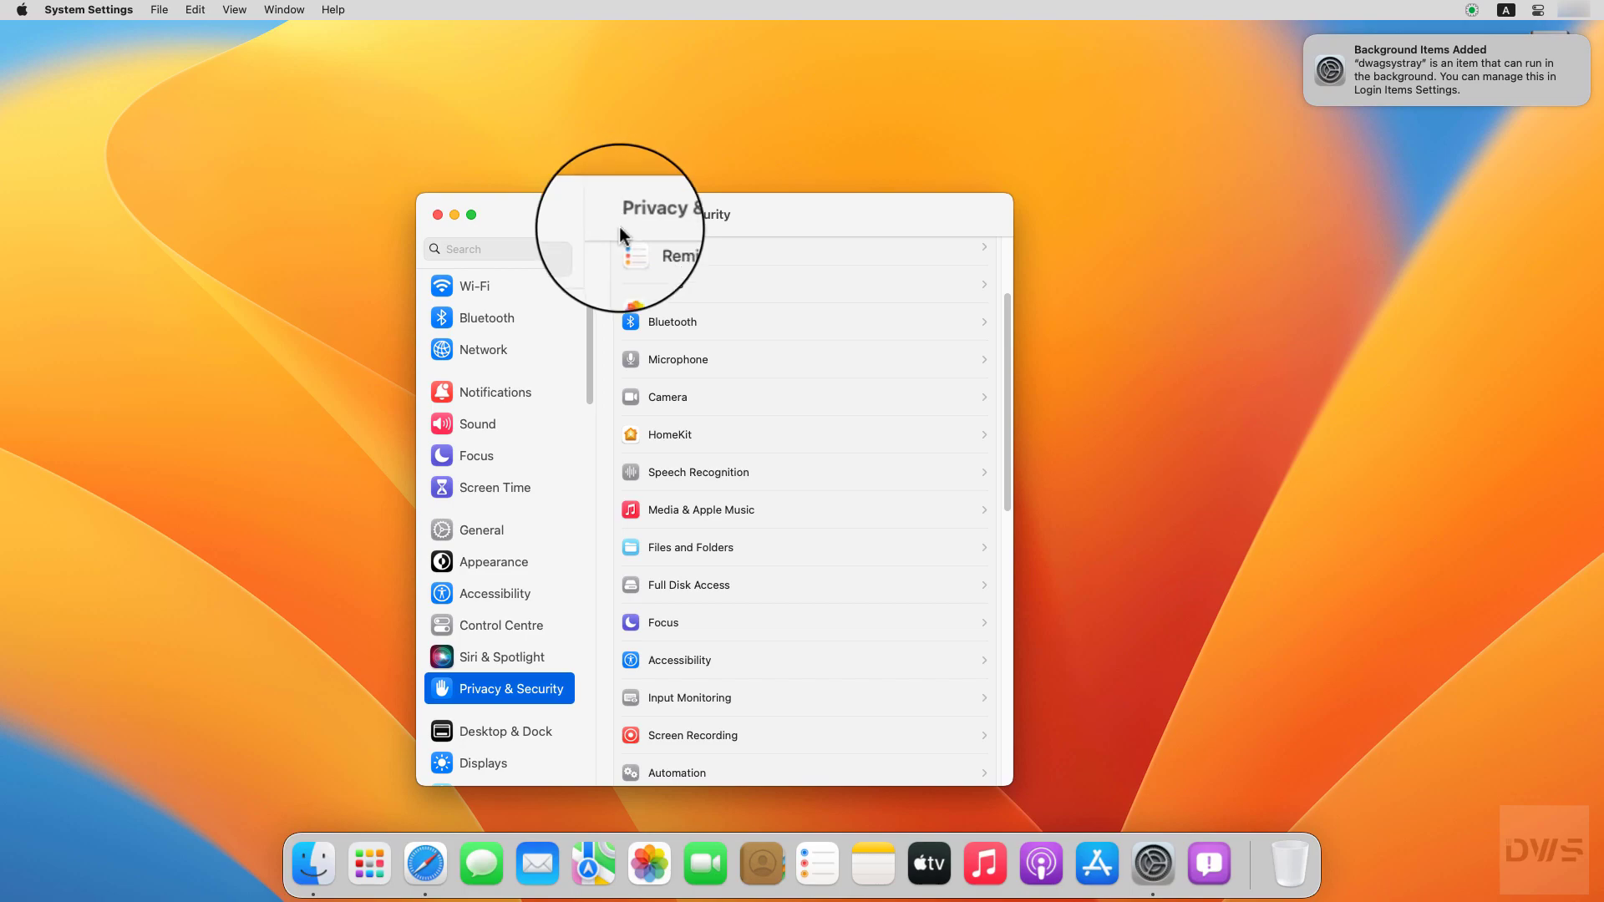
{"action": "left_click", "coordinate": [633, 741]}
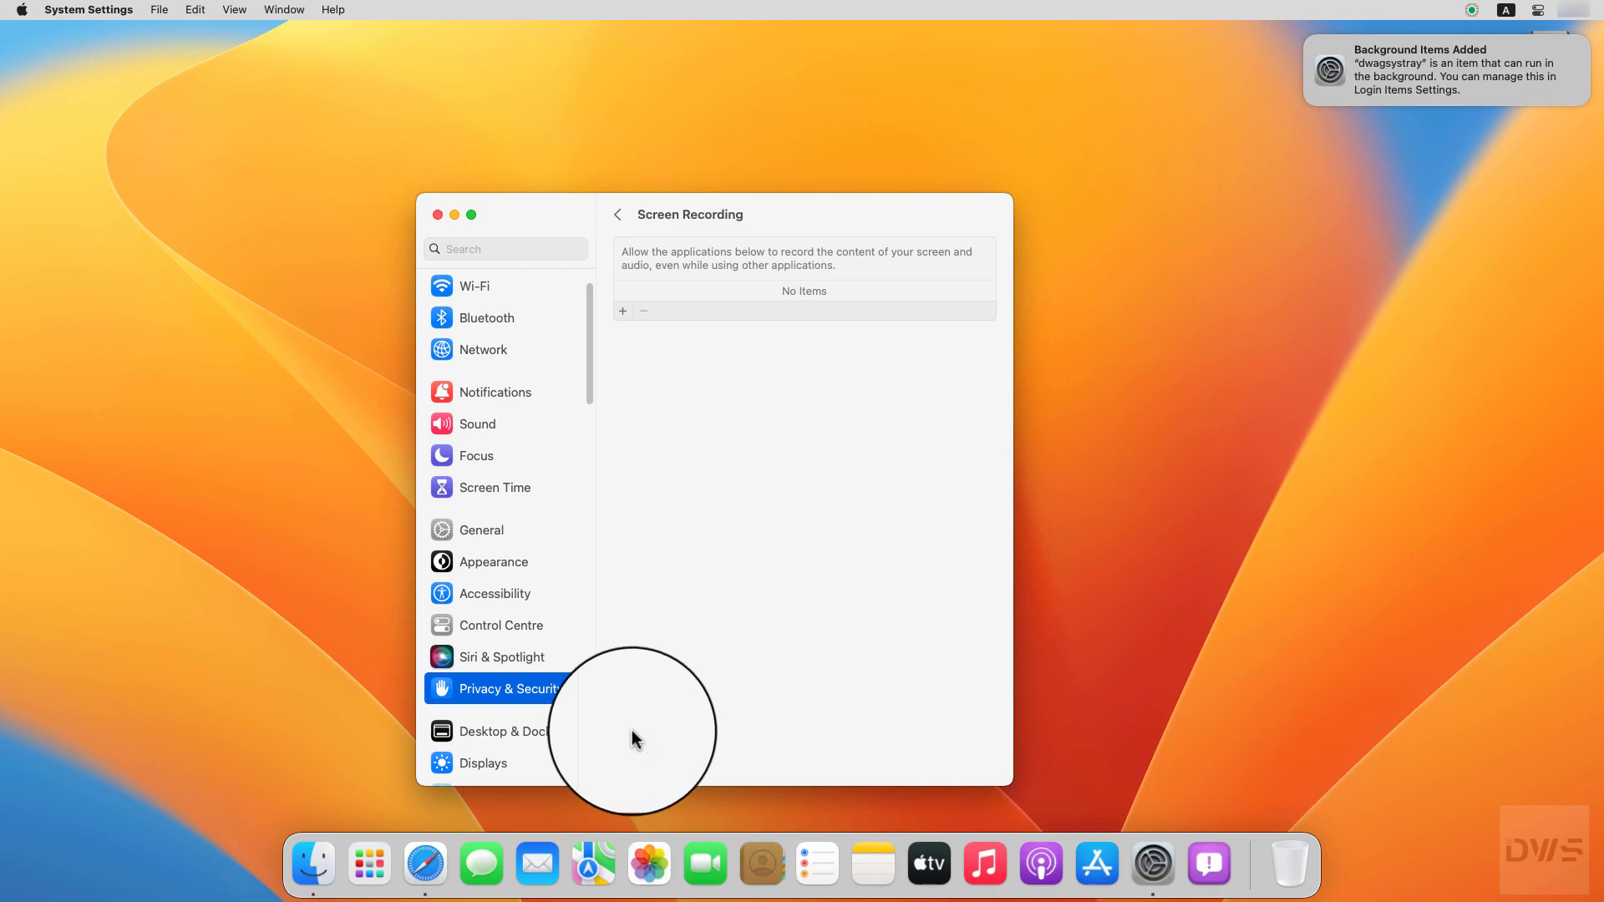
{"action": "left_click", "coordinate": [623, 311]}
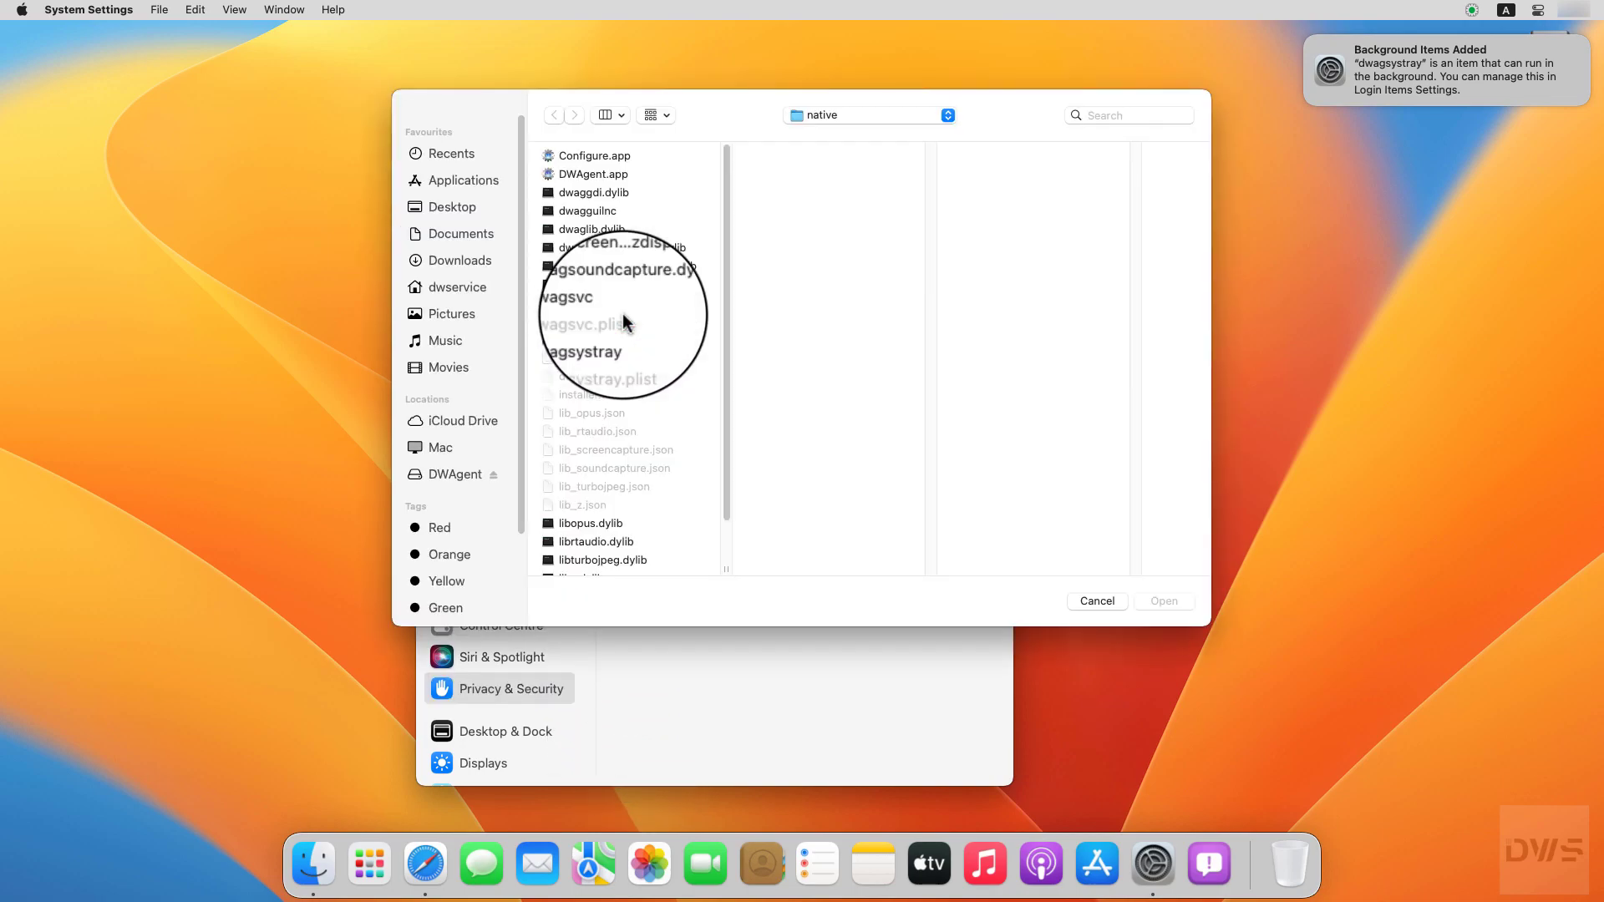
{"action": "left_click", "coordinate": [574, 212]}
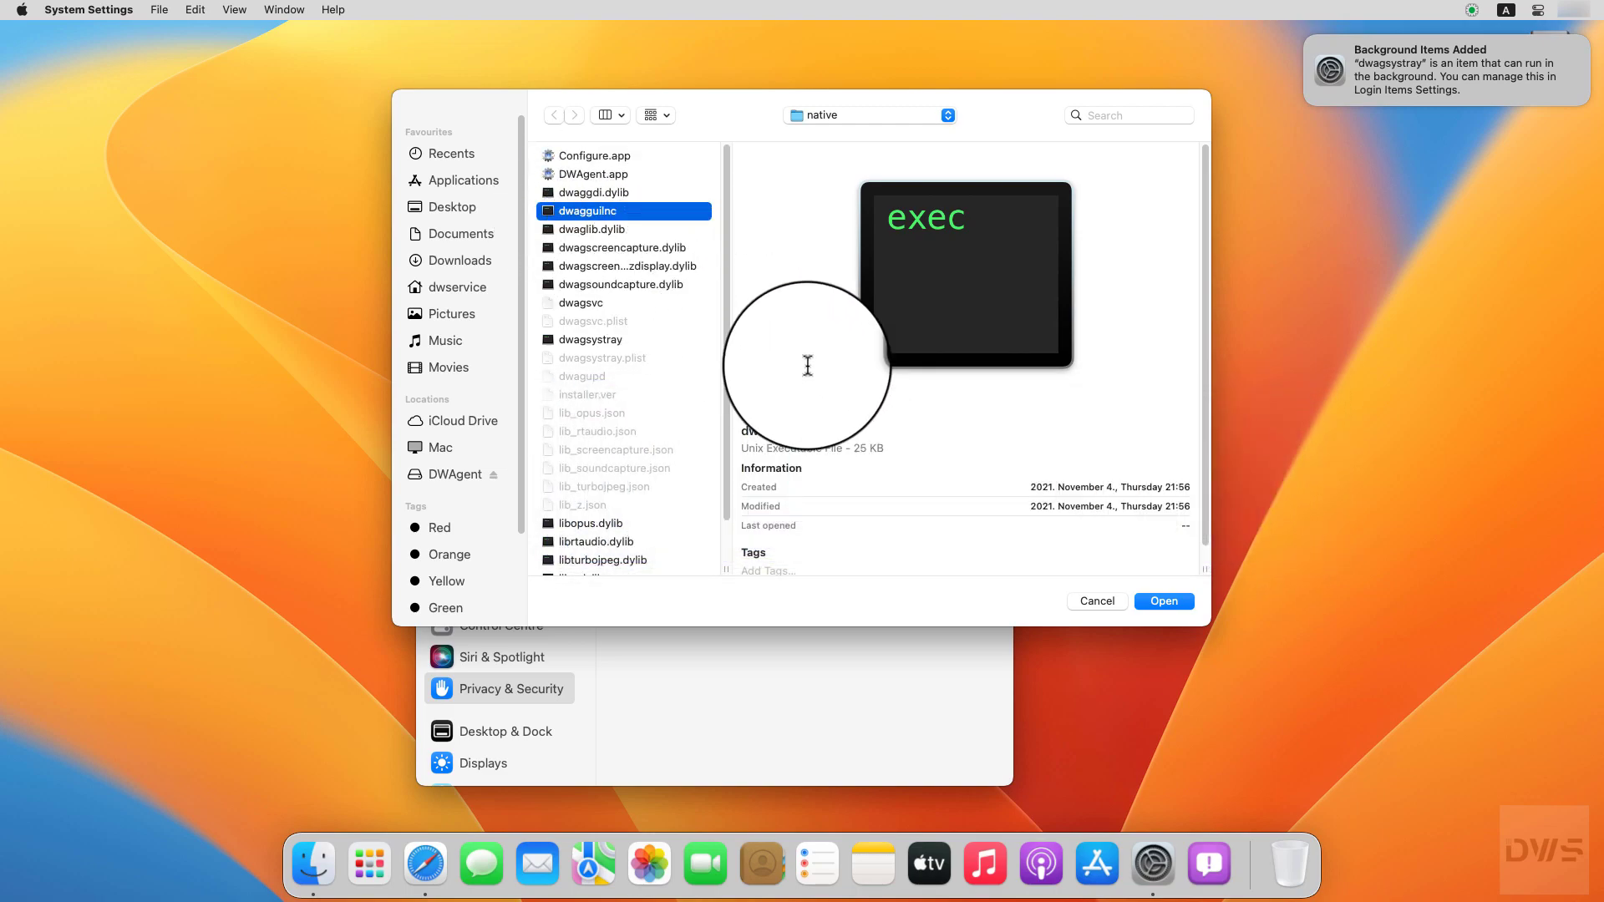
{"action": "left_click", "coordinate": [1165, 603]}
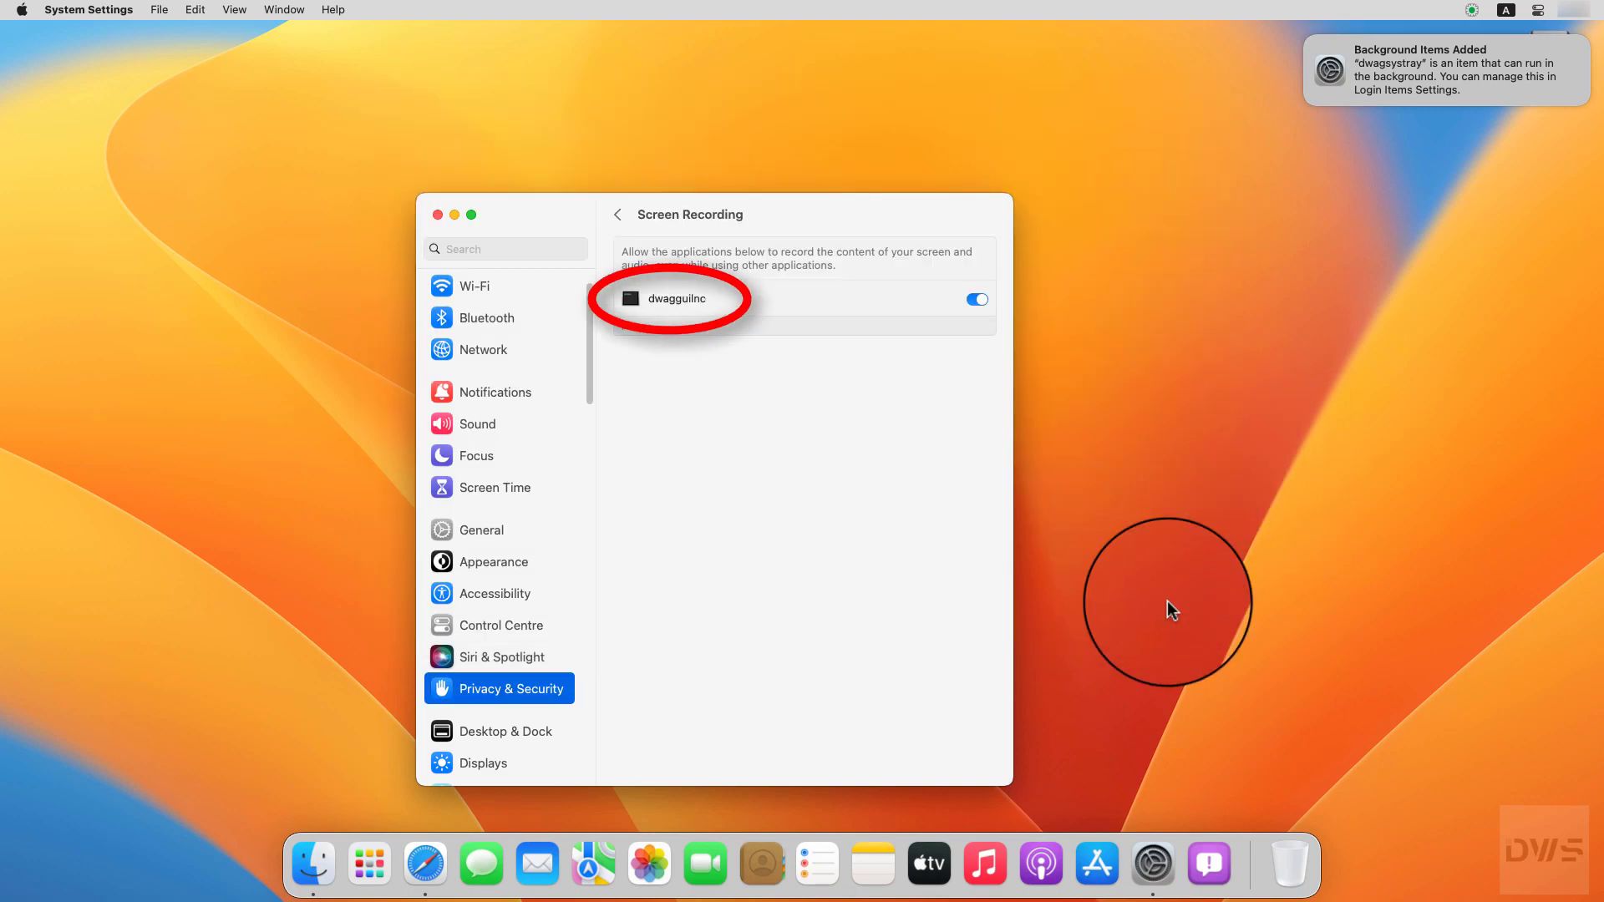
Step: Close System Settings, then reload DWService's agents list with All agents shown
{"action": "left_click", "coordinate": [437, 215]}
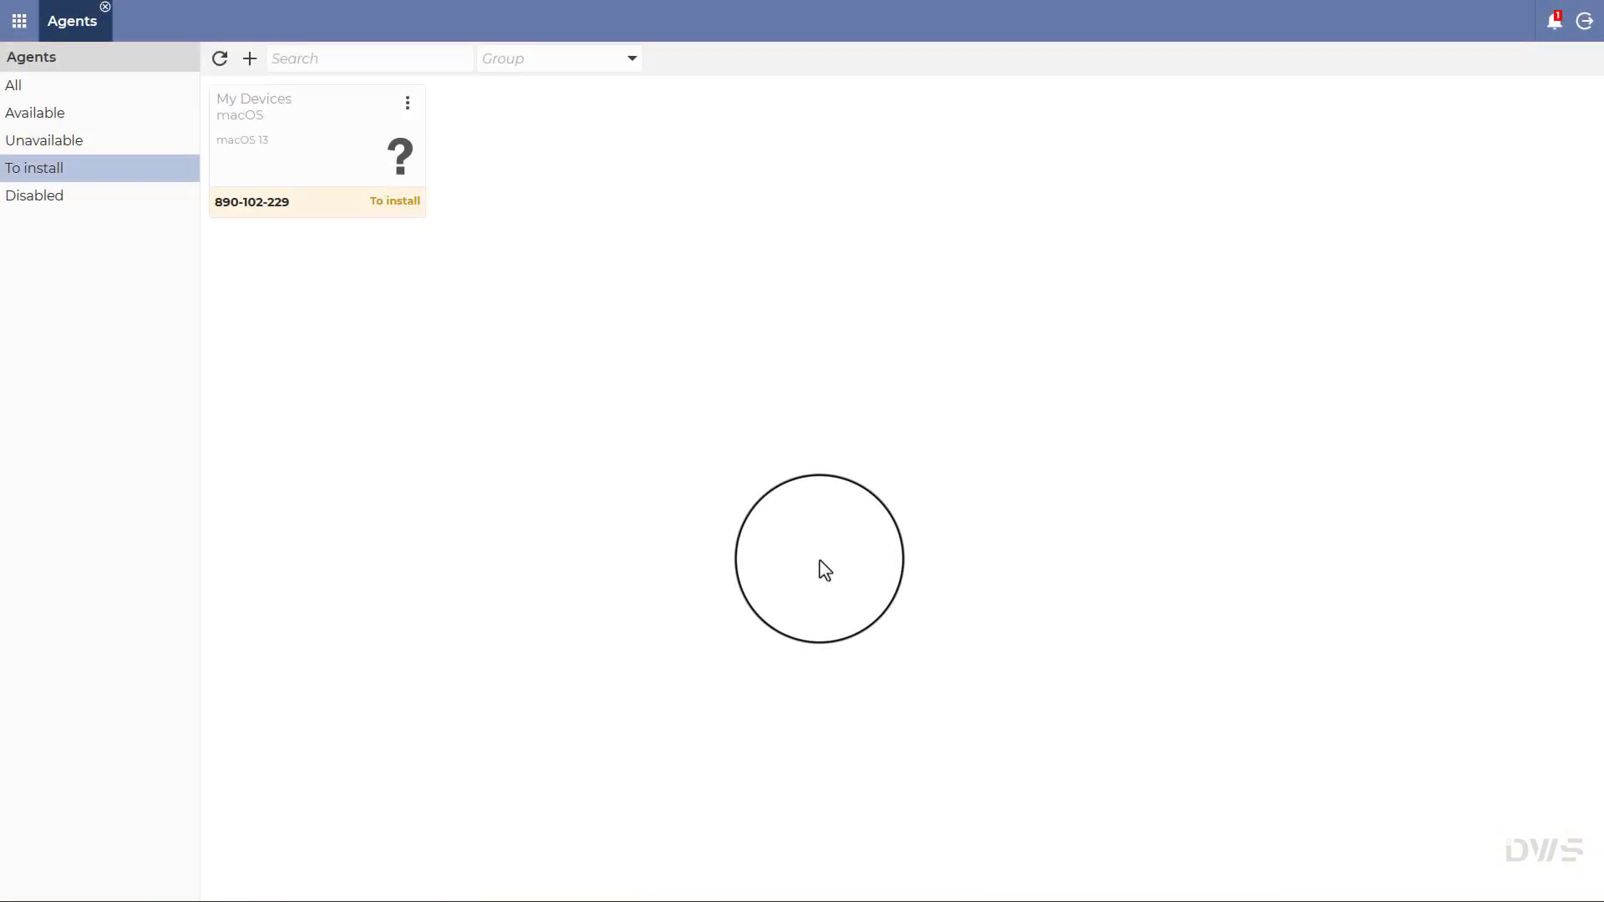
{"action": "left_click", "coordinate": [219, 60]}
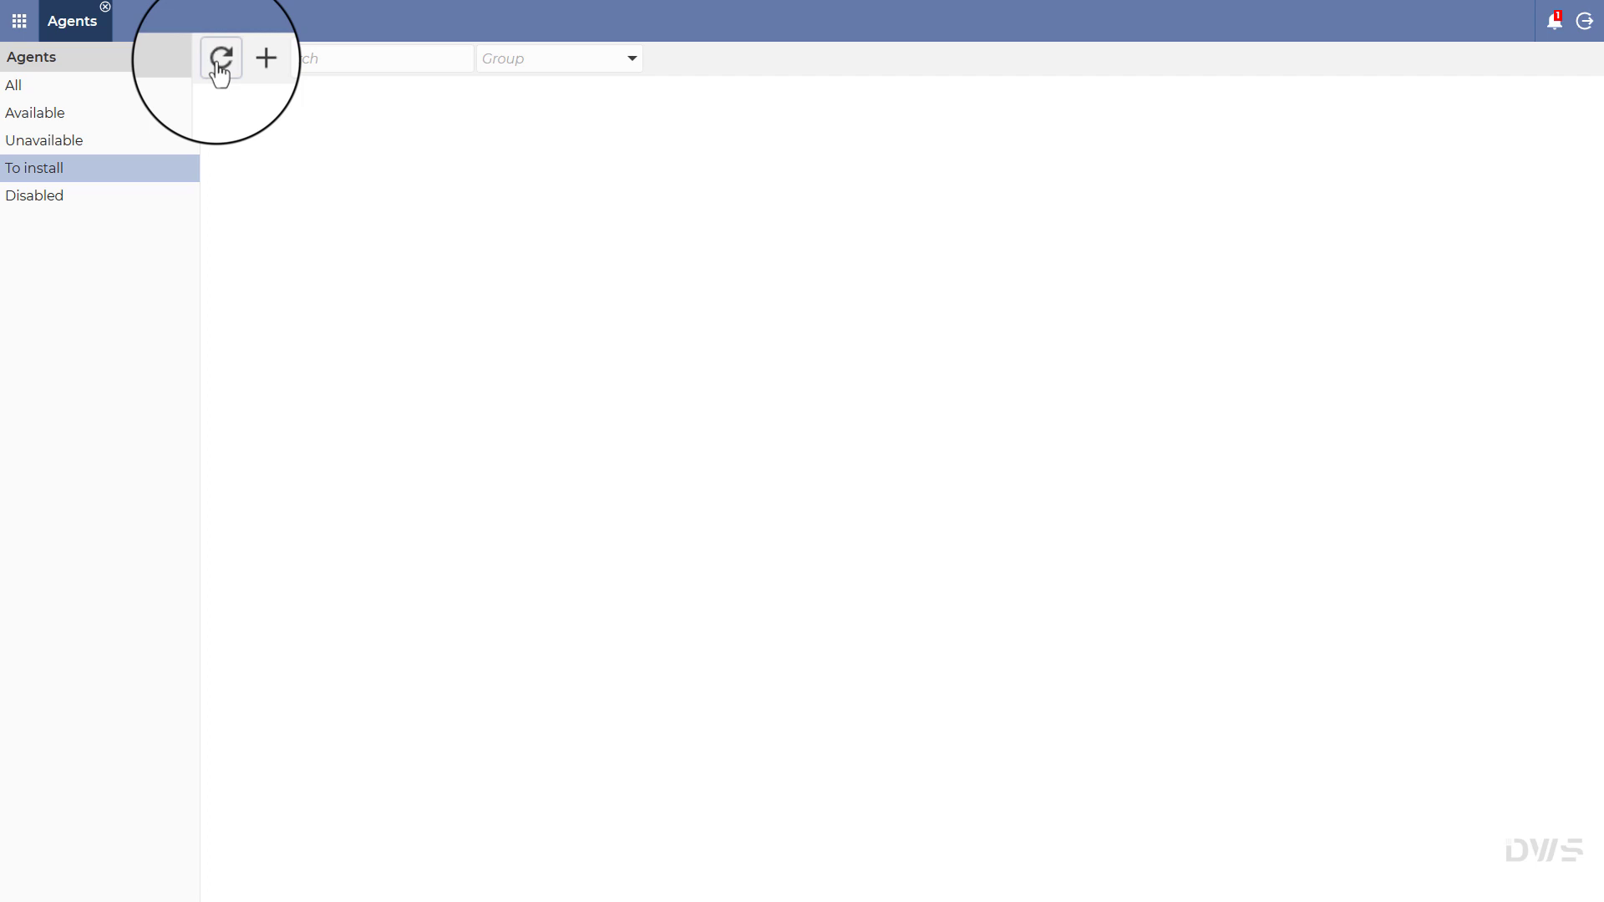
{"action": "left_click", "coordinate": [15, 84]}
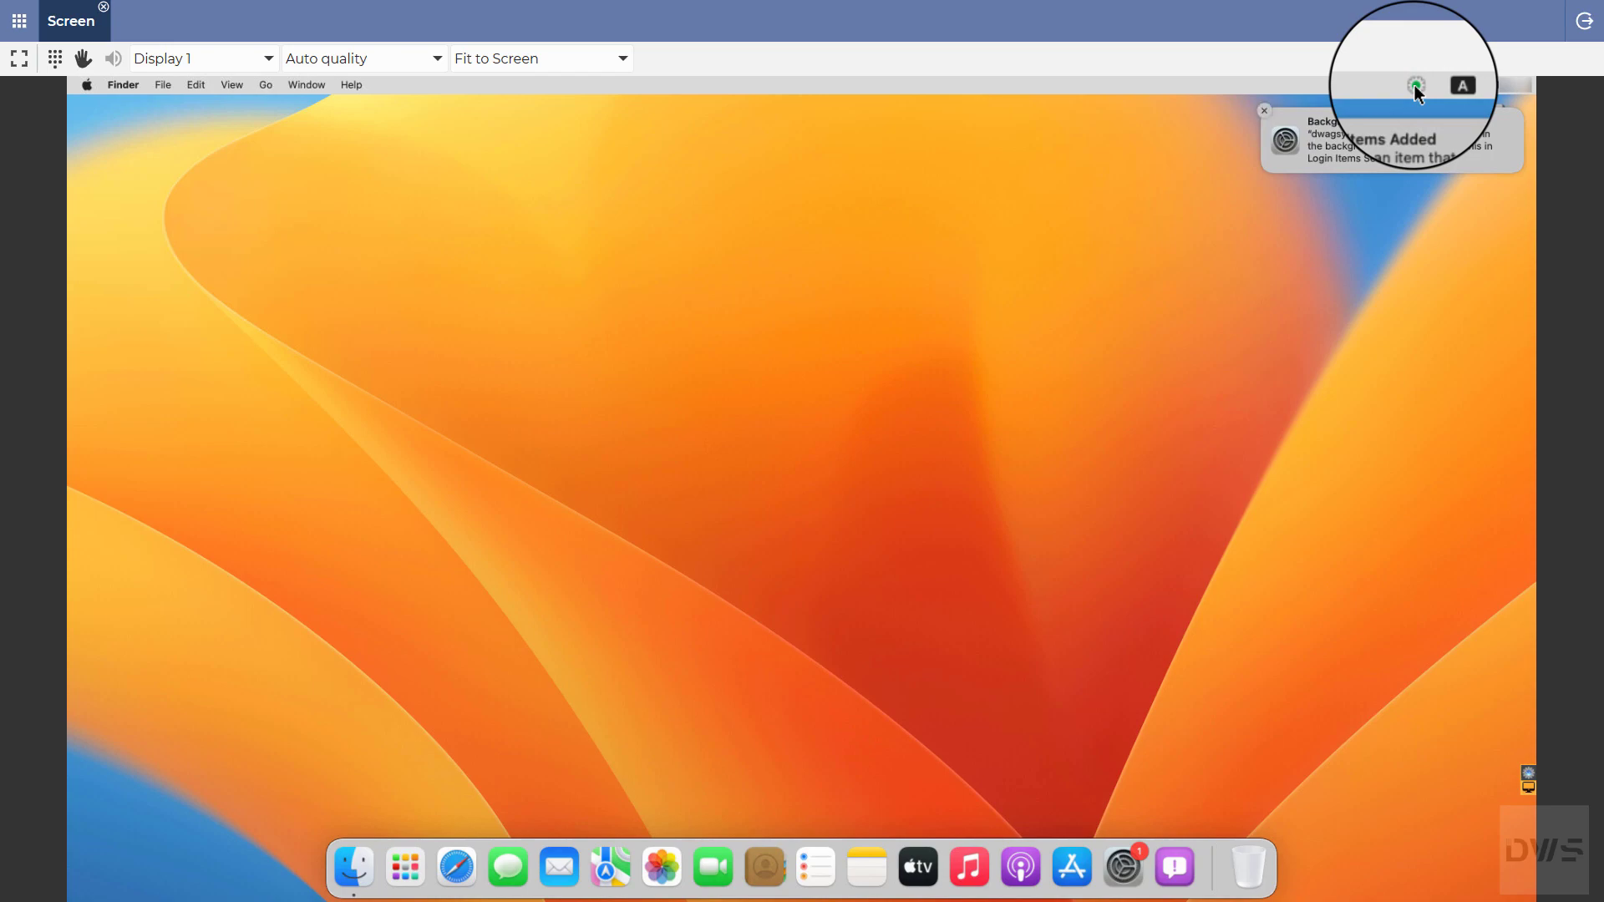
{"action": "left_click", "coordinate": [1416, 87]}
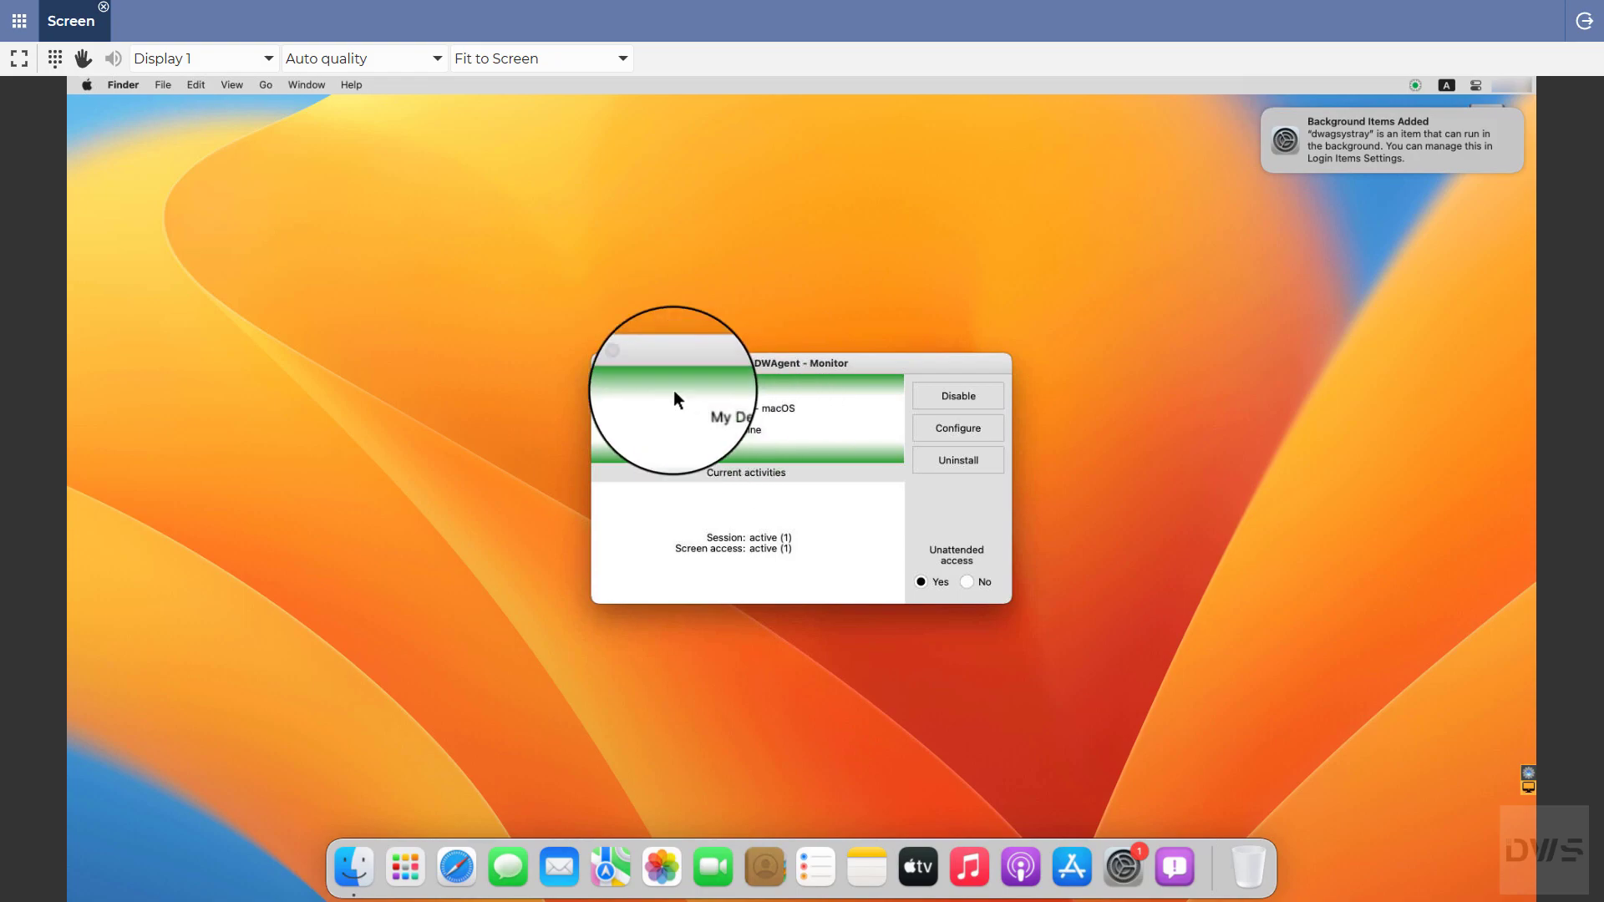
{"action": "left_click", "coordinate": [602, 364]}
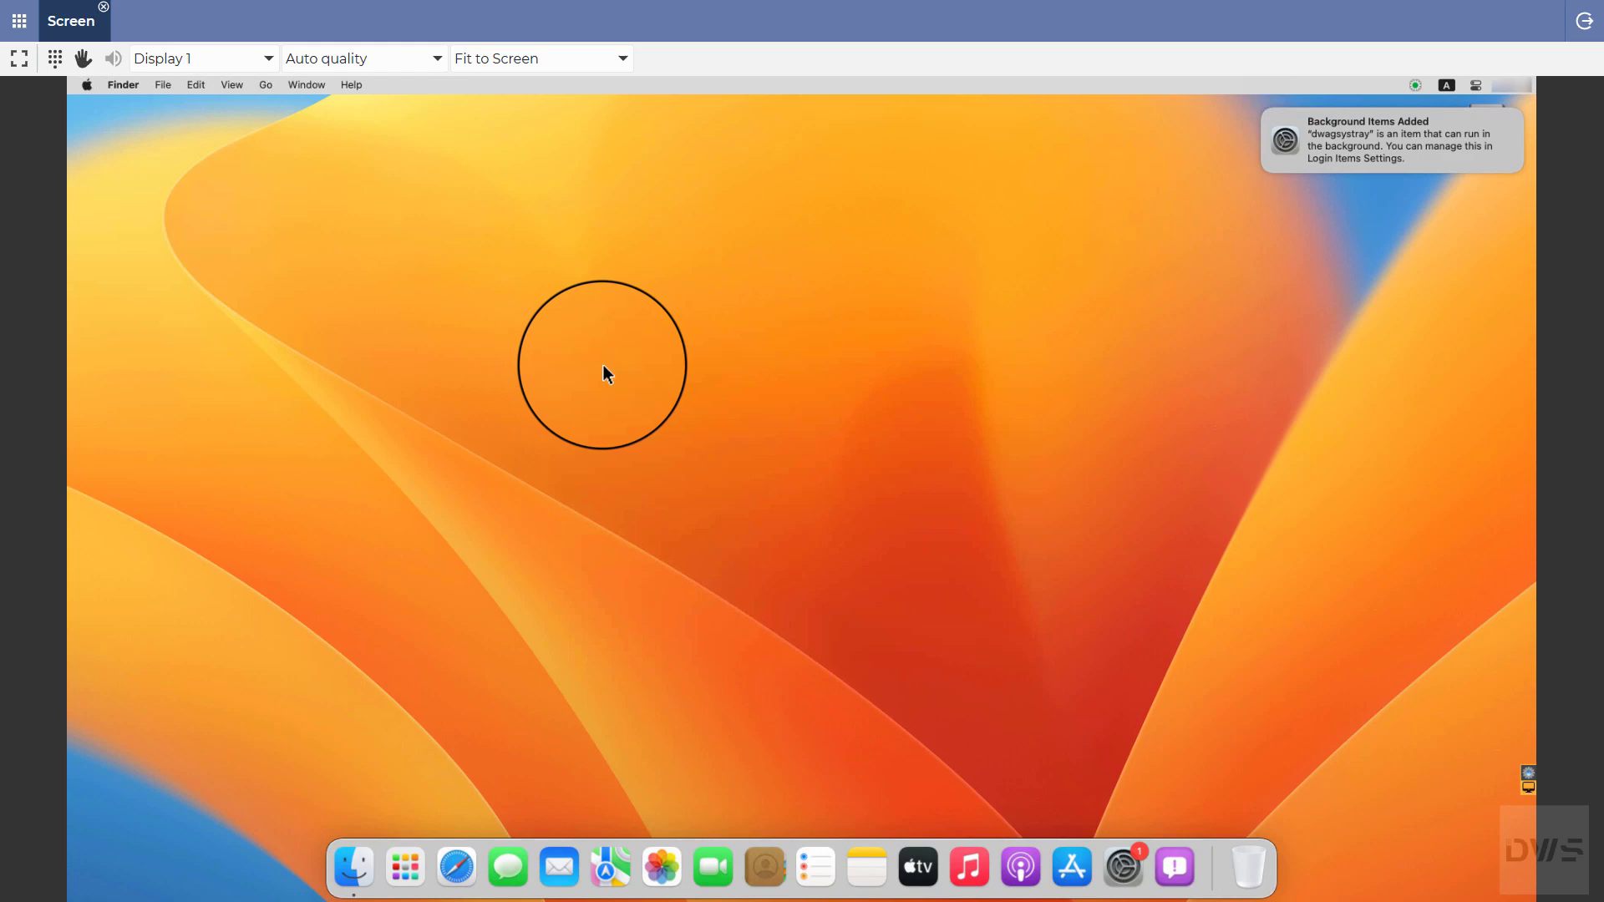